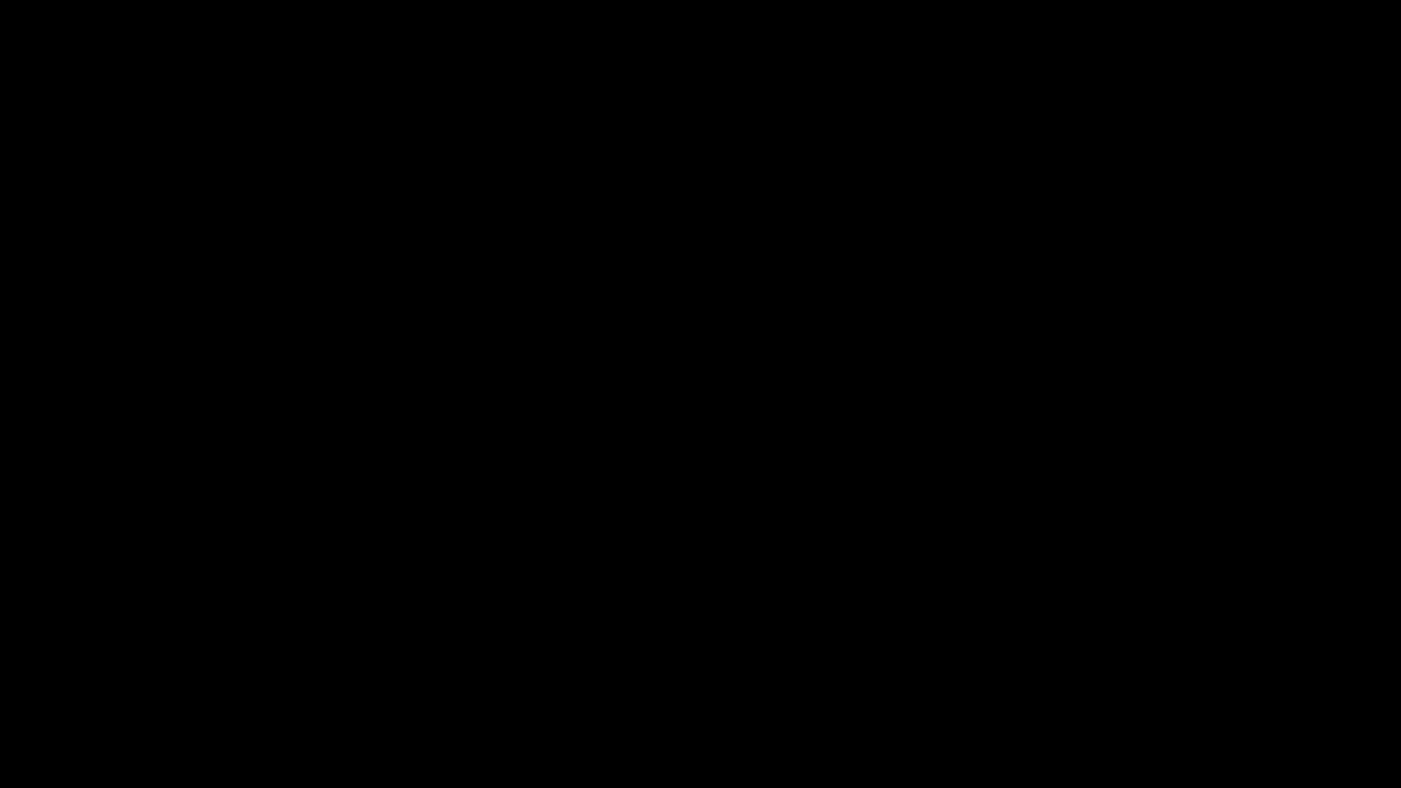
# Play the intro footage: the hero jumps, slays the mushroom enemy with his sword, and walks right
pyautogui.press('x')
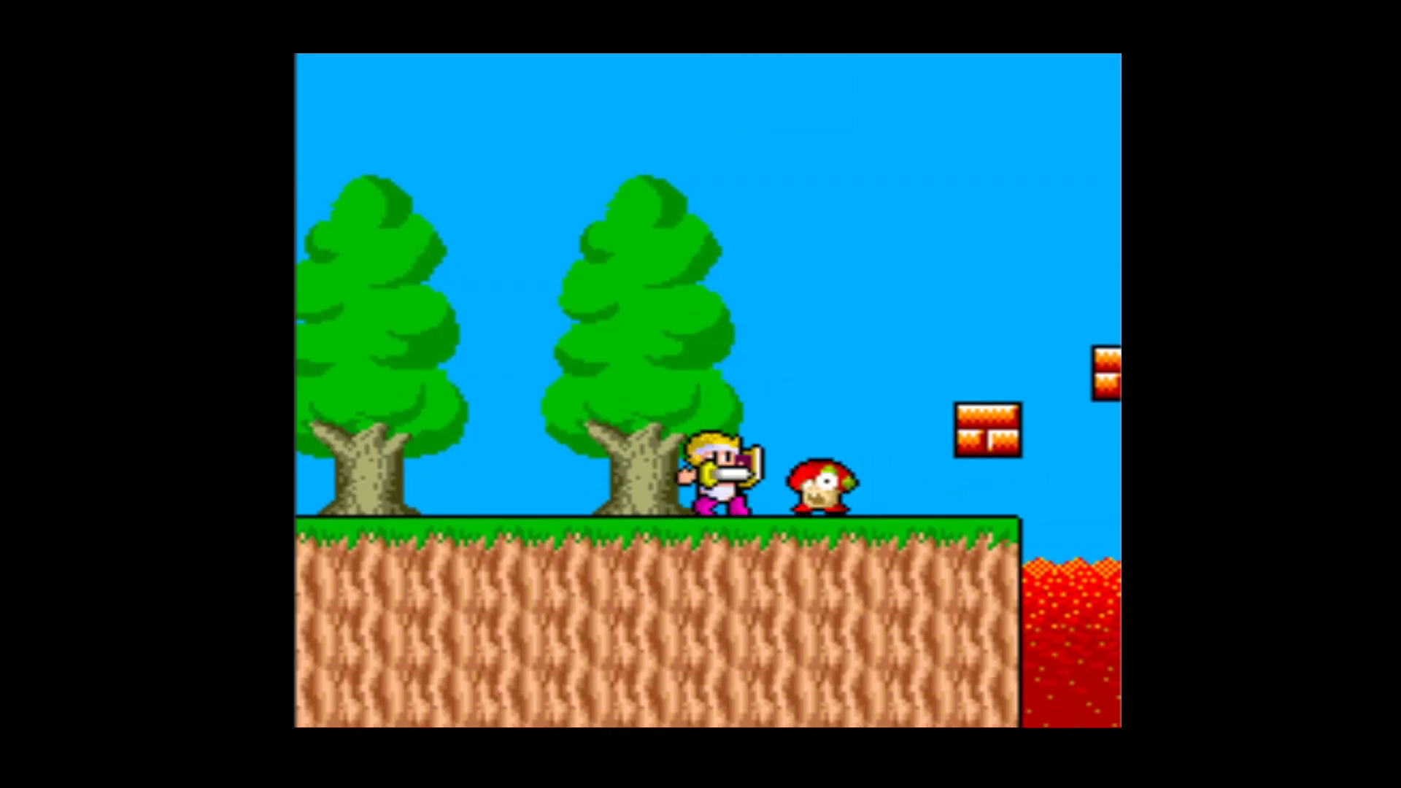
pyautogui.press('z')
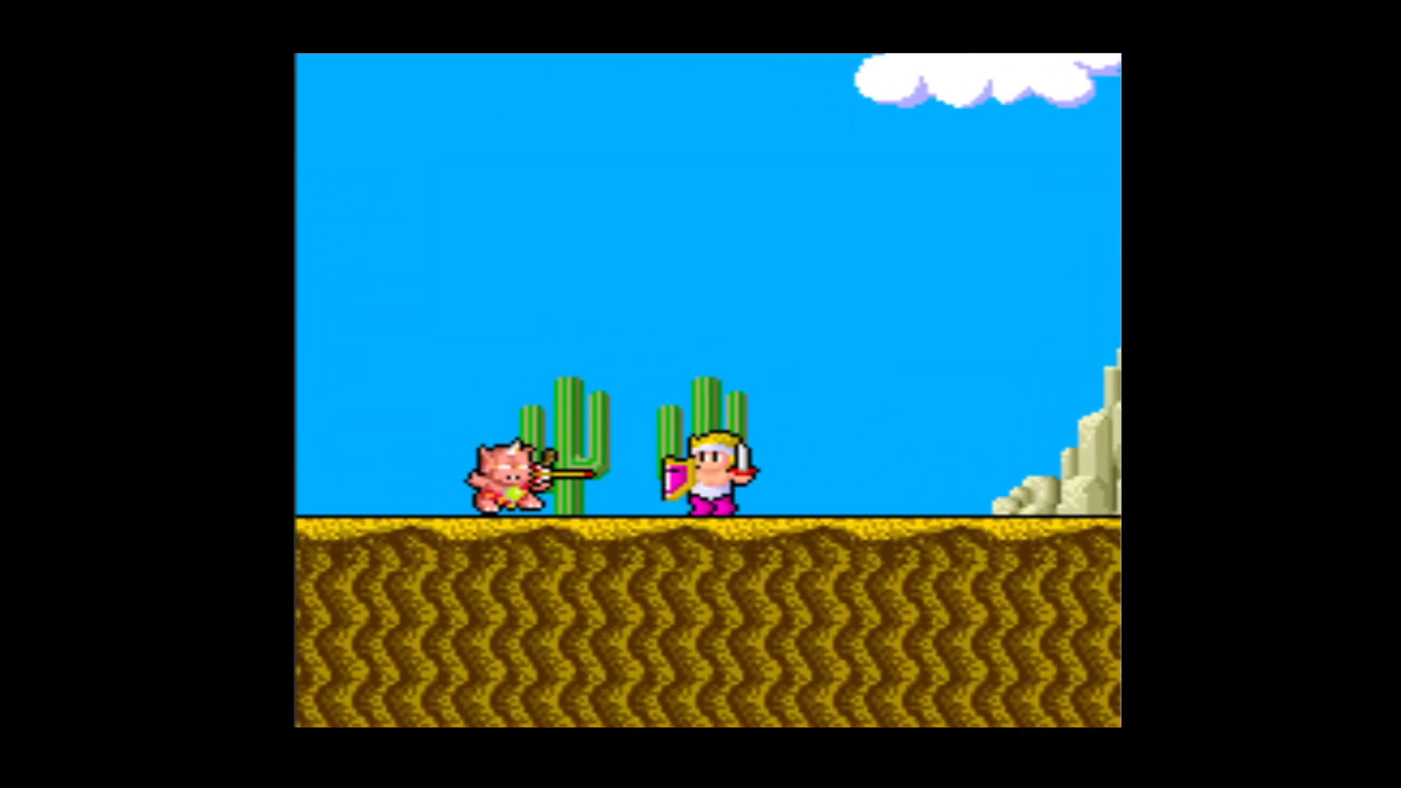
pyautogui.press('Right')
pyautogui.press('Right')
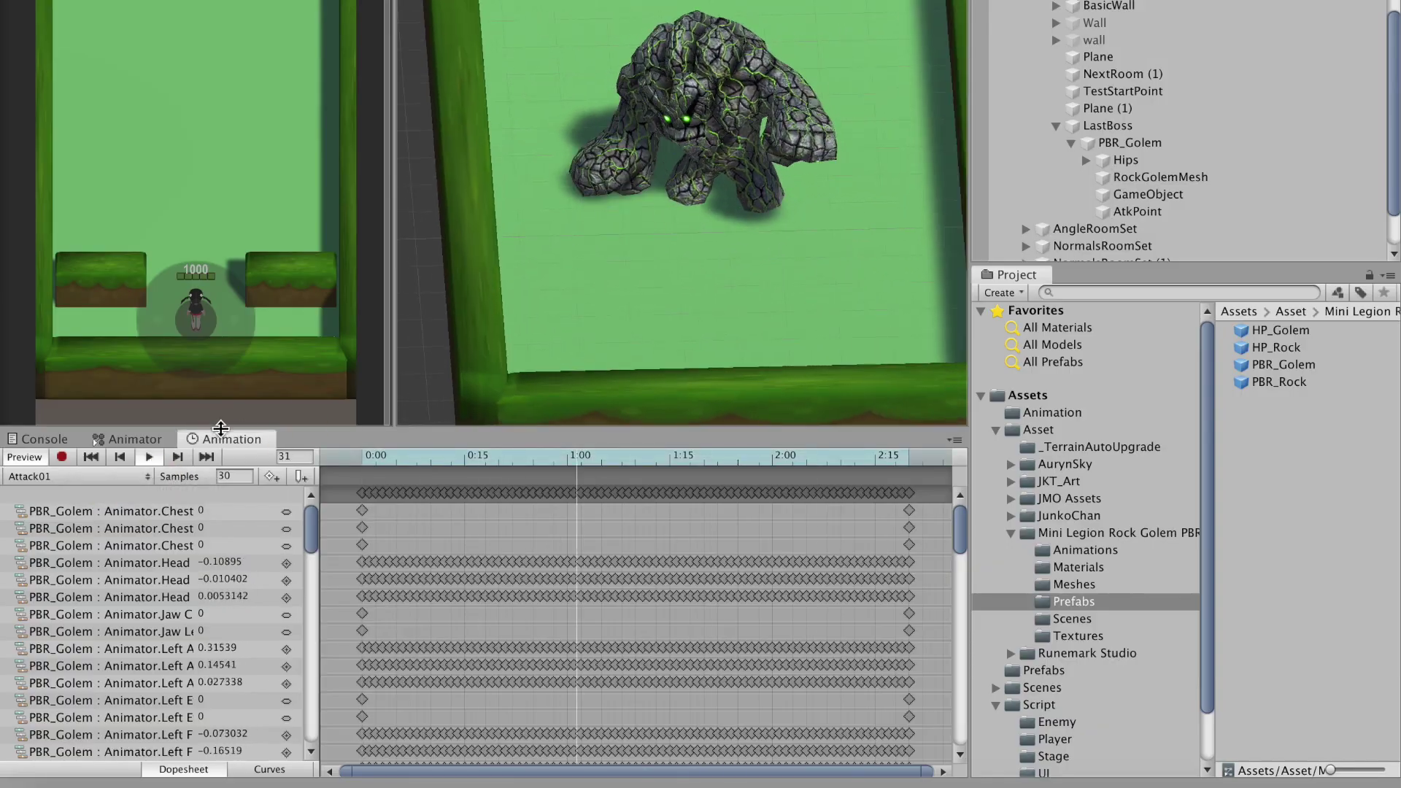
# Preview the golem's Attack02, GetHit and Idle clips in turn from the Animation clip list
pyautogui.click(109, 476)
pyautogui.click(44, 490)
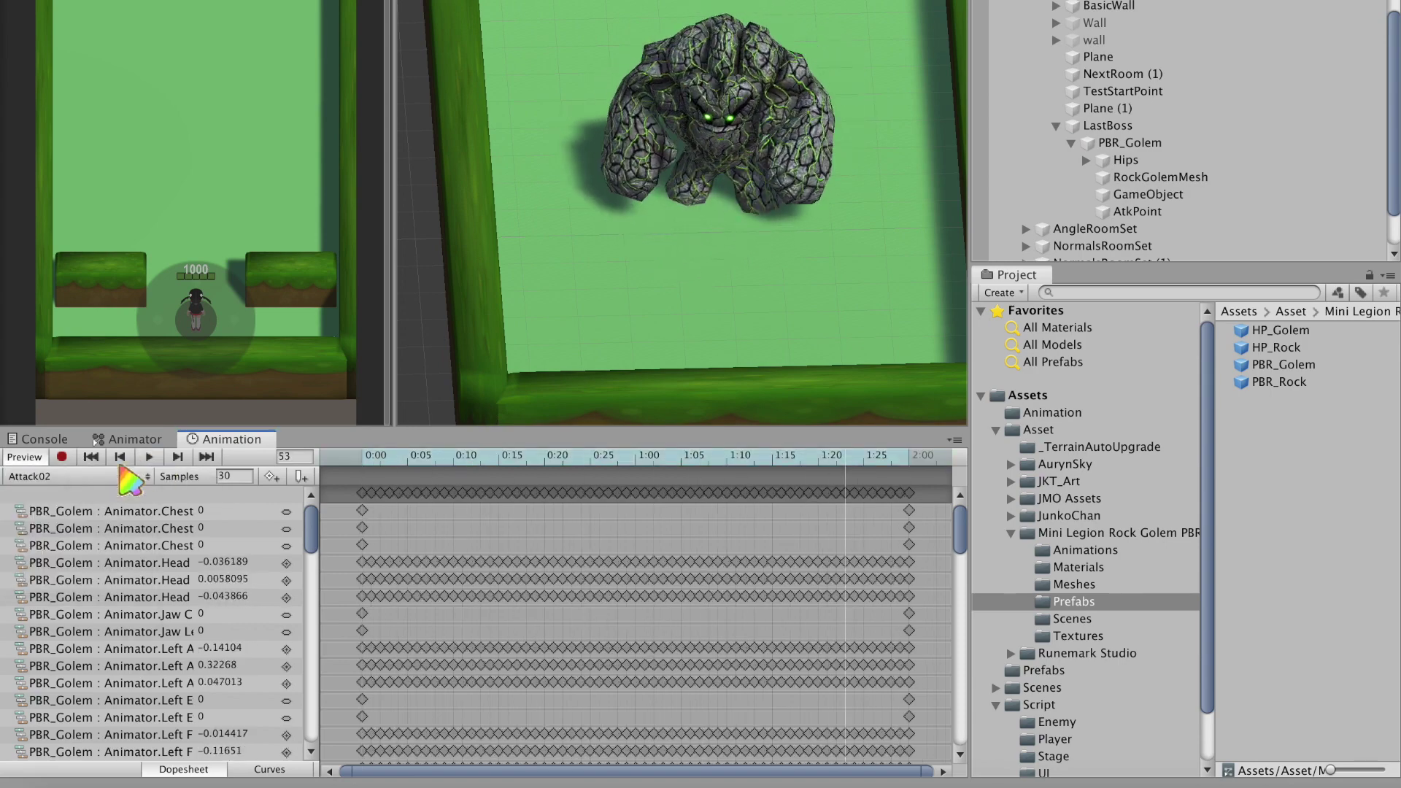
pyautogui.click(121, 474)
pyautogui.click(44, 511)
pyautogui.click(110, 476)
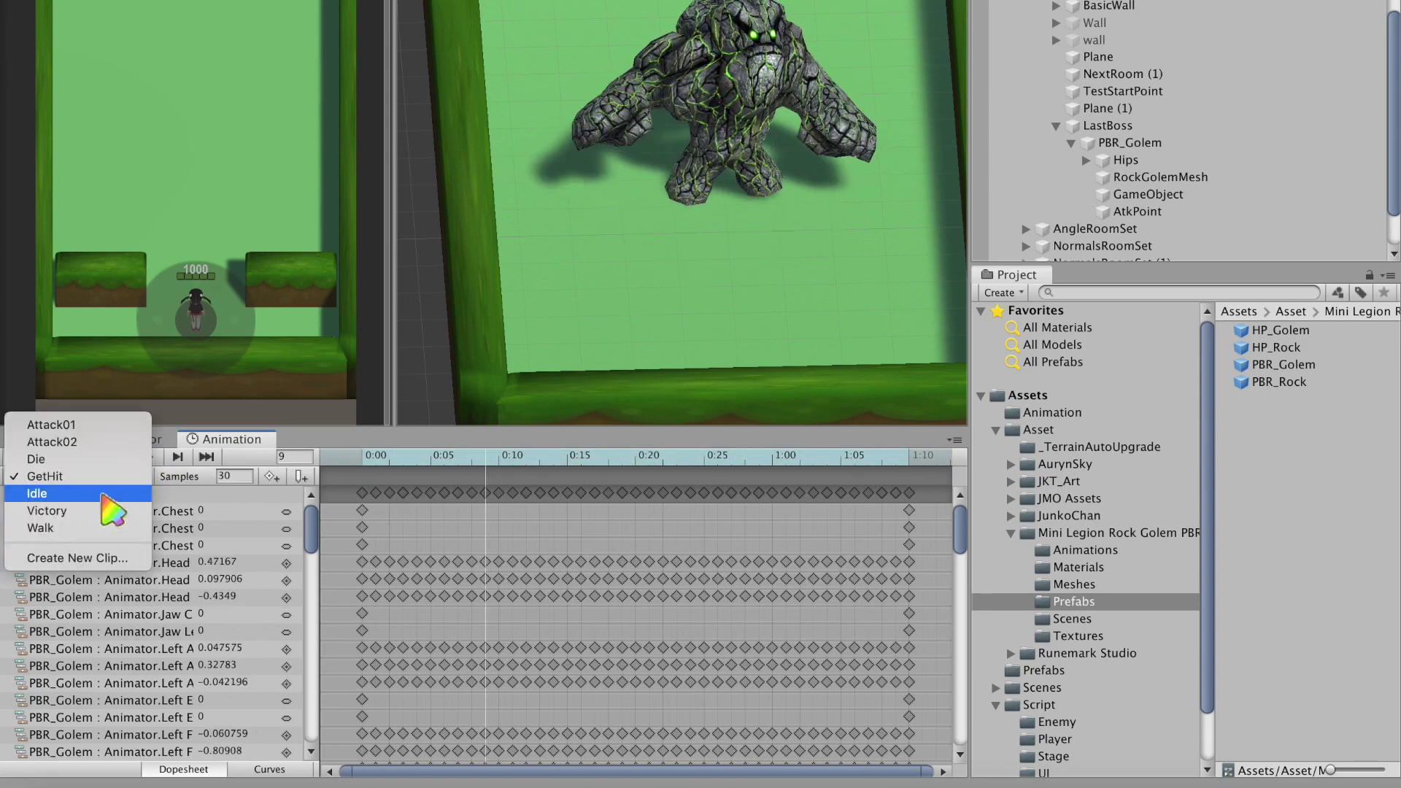
pyautogui.click(103, 495)
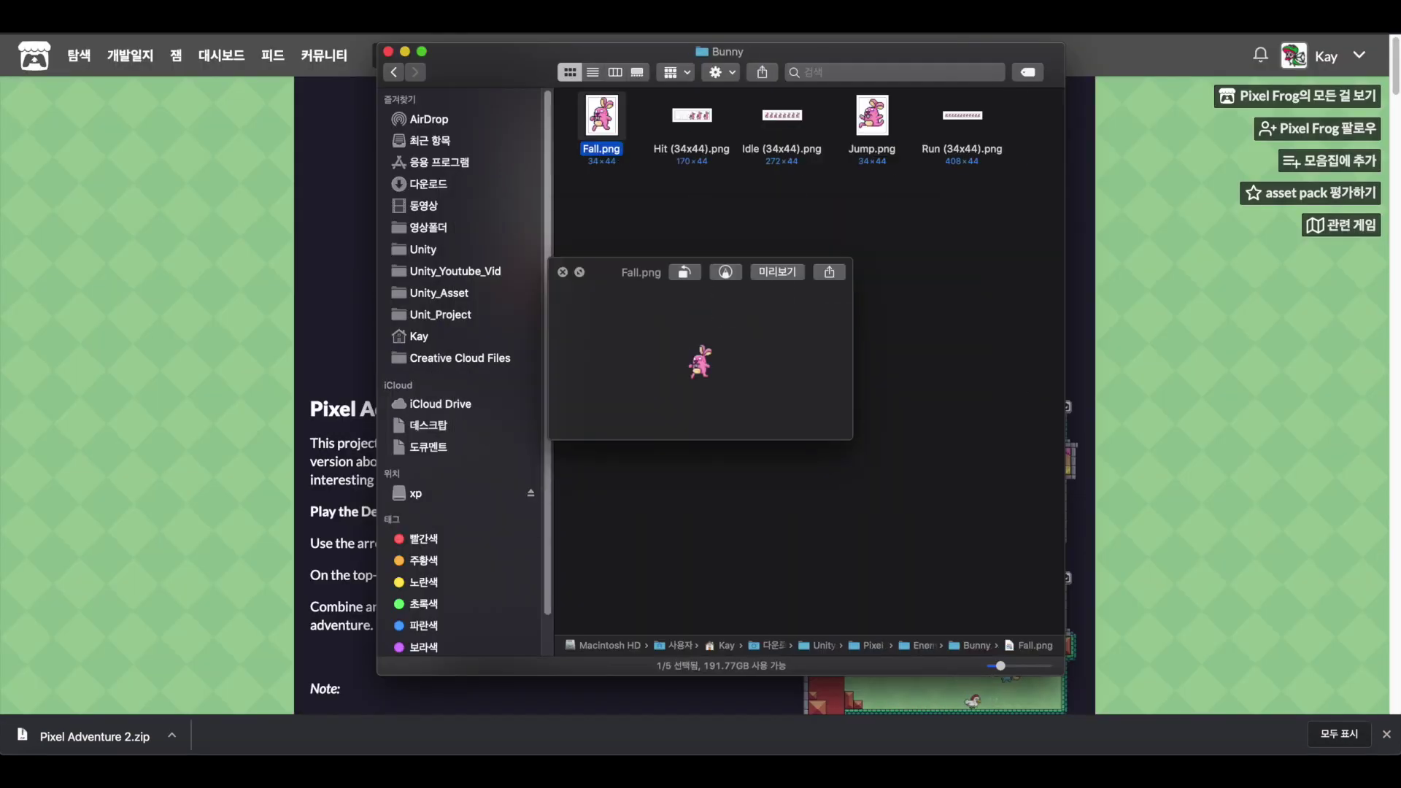
# Step through the Bunny, Mushroom and Trunk enemy sprite sheets in Quick Look
pyautogui.press('Right')
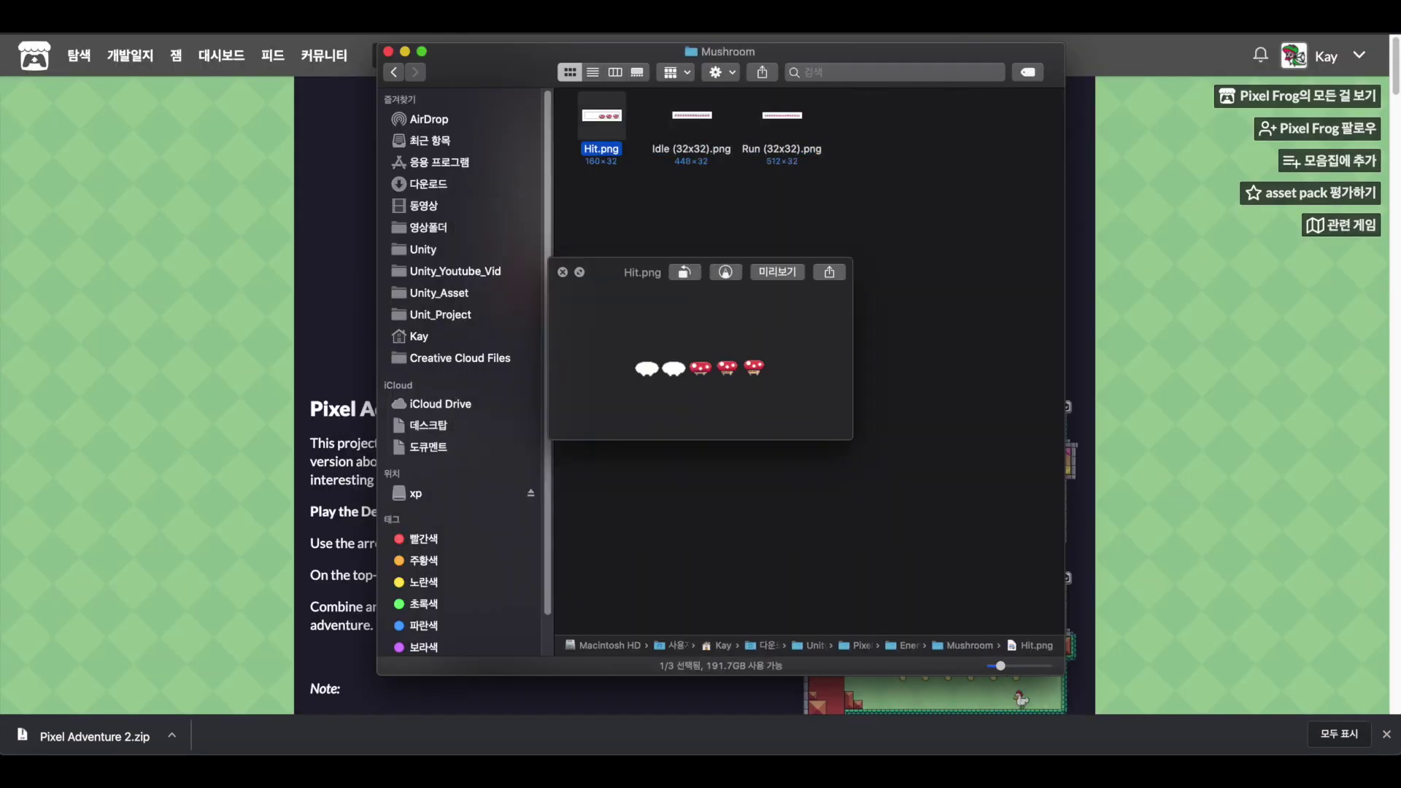
pyautogui.press('Right')
pyautogui.press('Right')
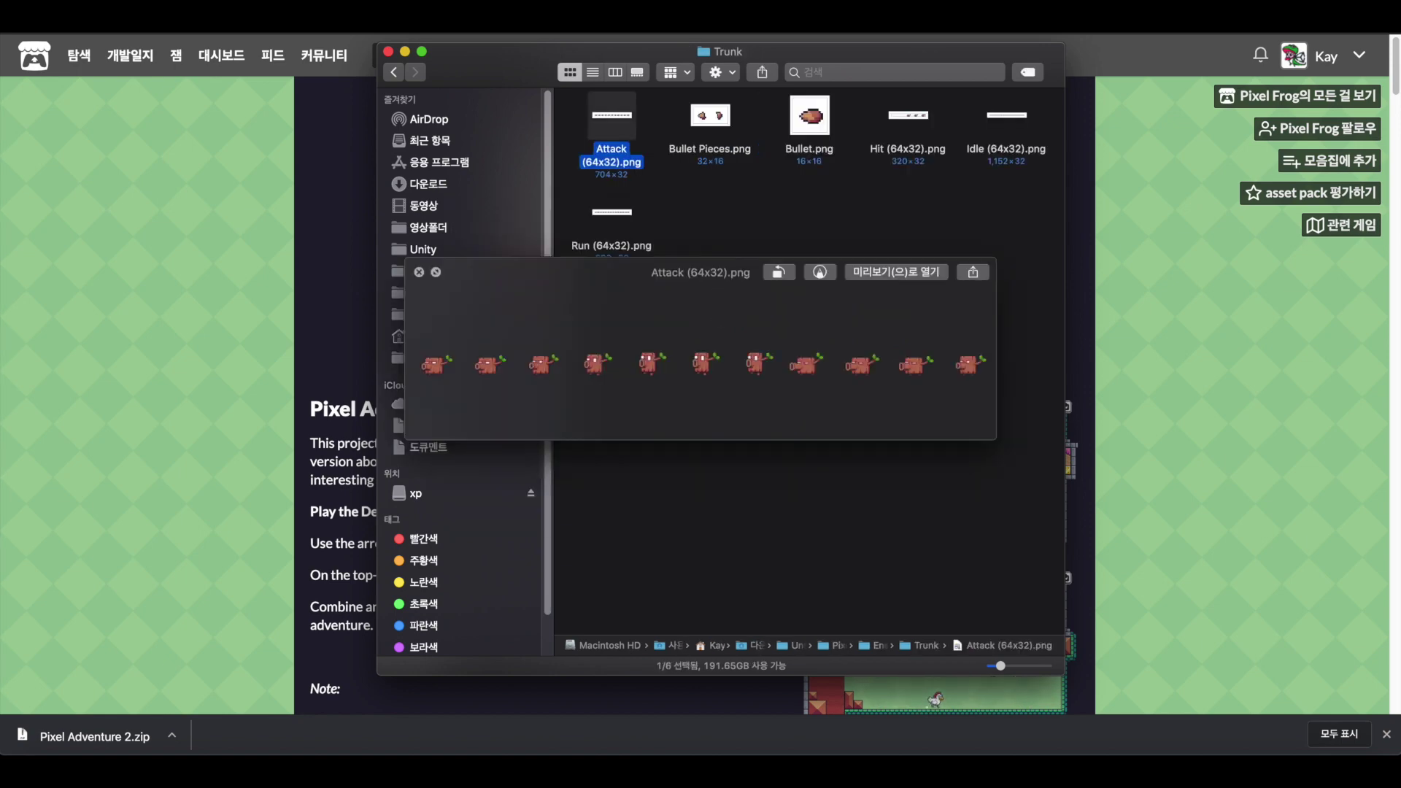
pyautogui.press('Right')
pyautogui.press('Right')
pyautogui.press('Right')
pyautogui.press('Right')
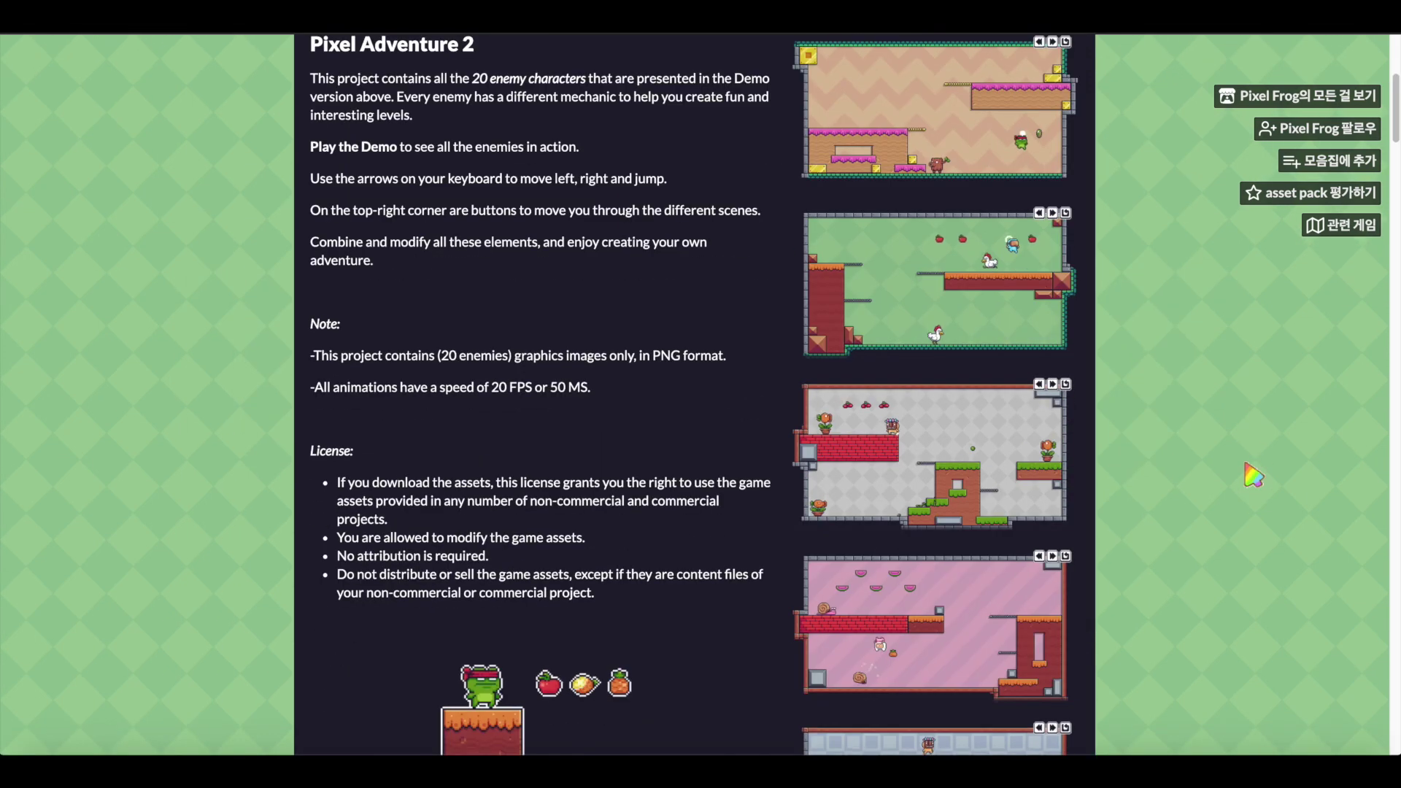
# Download the Pixel Adventure 2 zip from its itch.io page
pyautogui.scroll(-5, 1248, 475)
pyautogui.scroll(-4, 1249, 475)
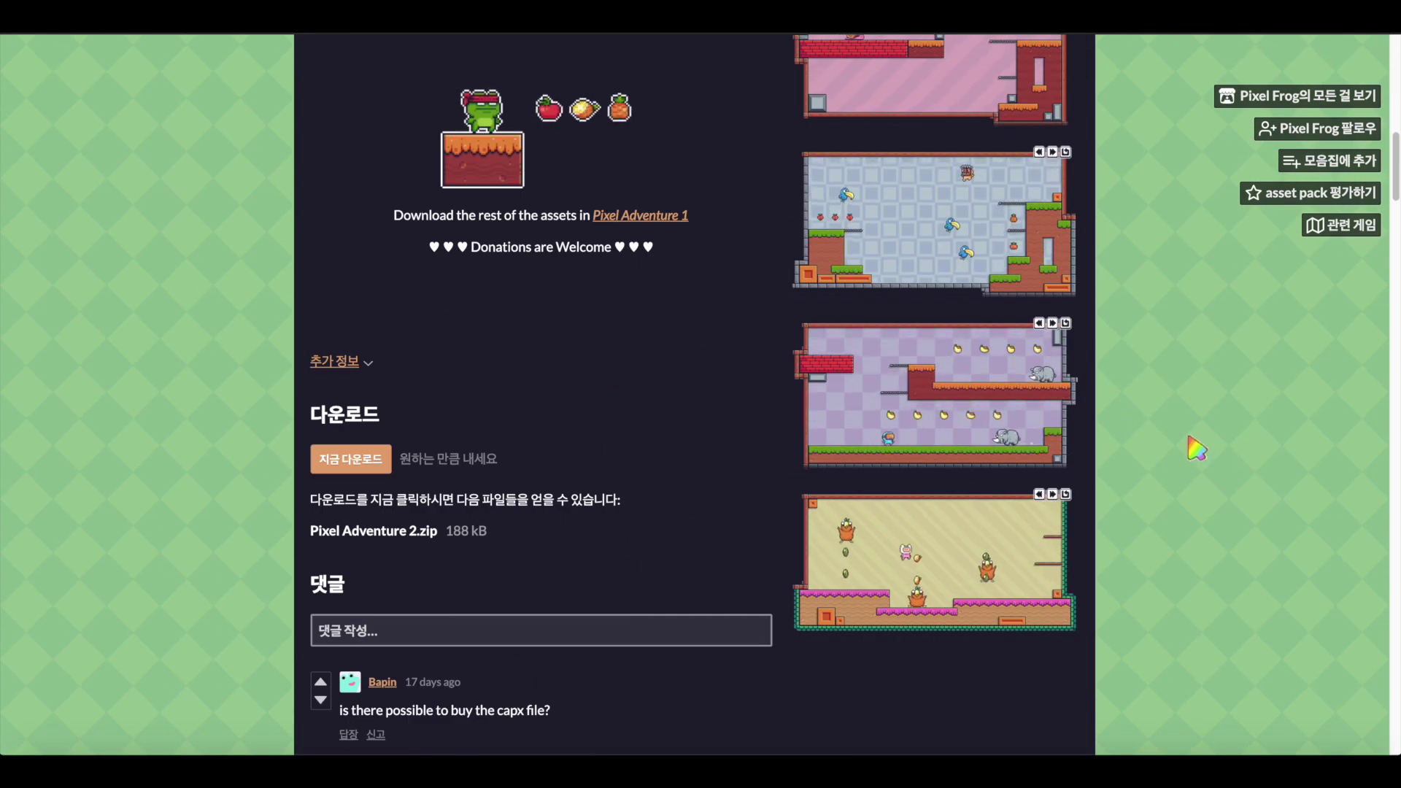
pyautogui.click(365, 432)
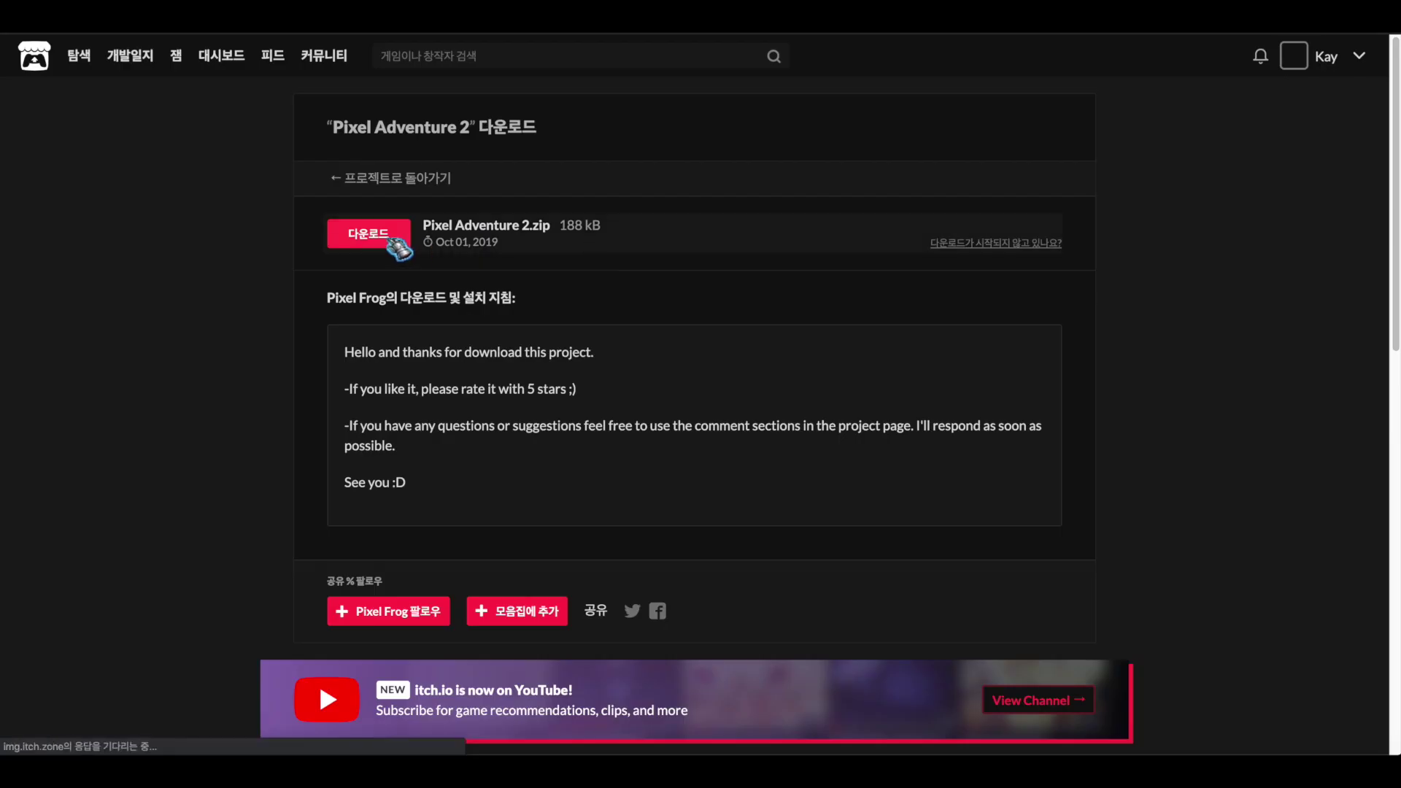
pyautogui.click(368, 233)
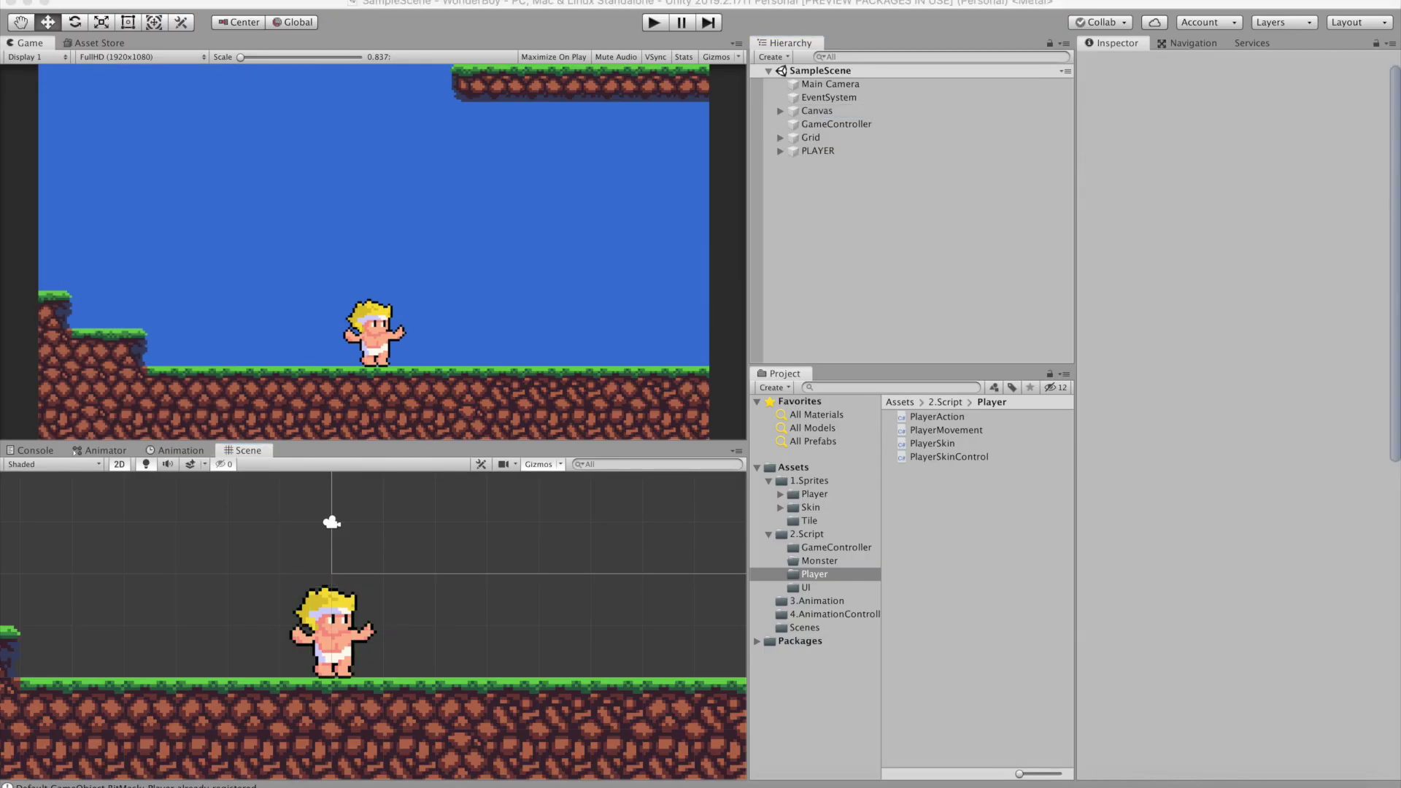
# Select all five Bunny sprites and set Pixels Per Unit to 16 with a Bottom pivot
pyautogui.click(921, 457)
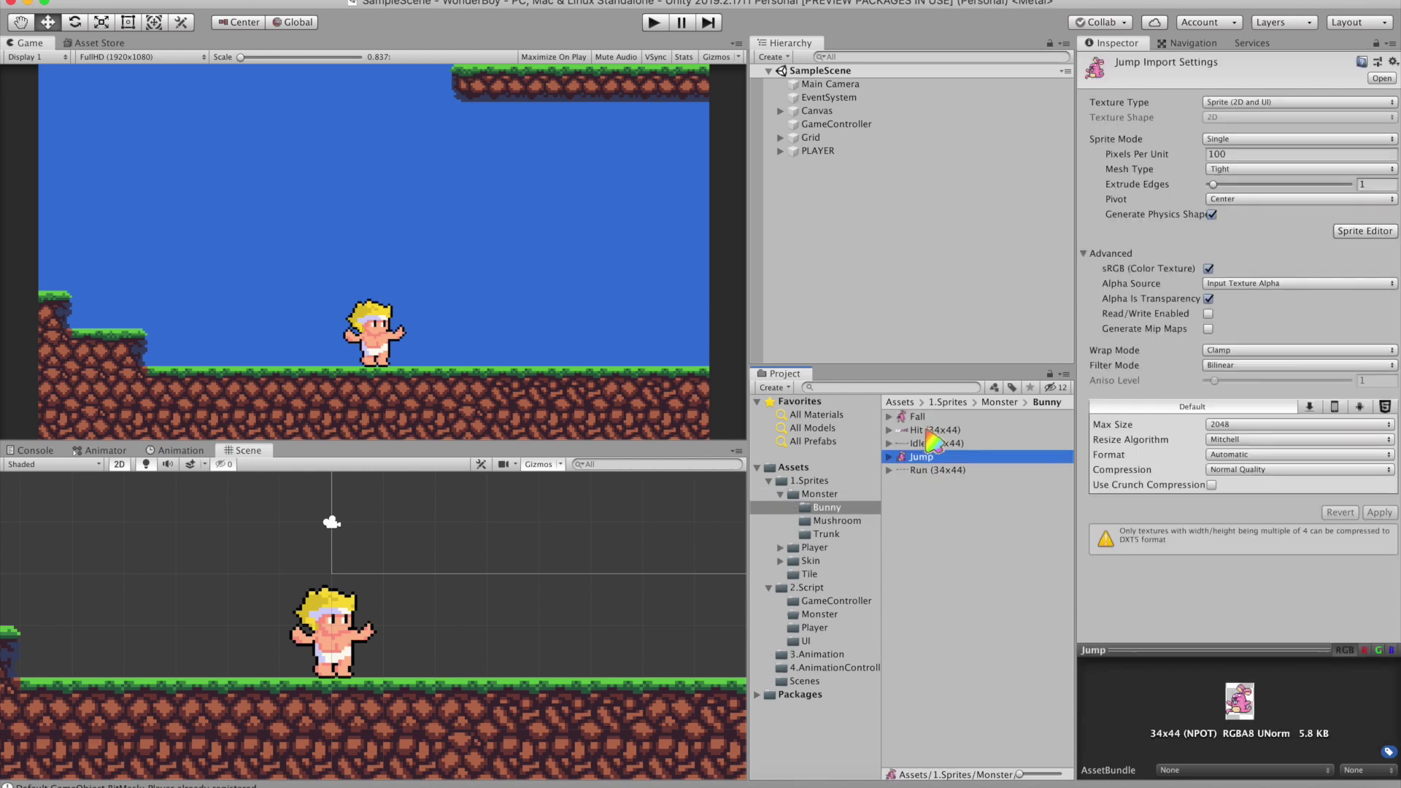
pyautogui.press('super+a')
pyautogui.doubleClick(1241, 154)
pyautogui.write('16')
pyautogui.click(1241, 201)
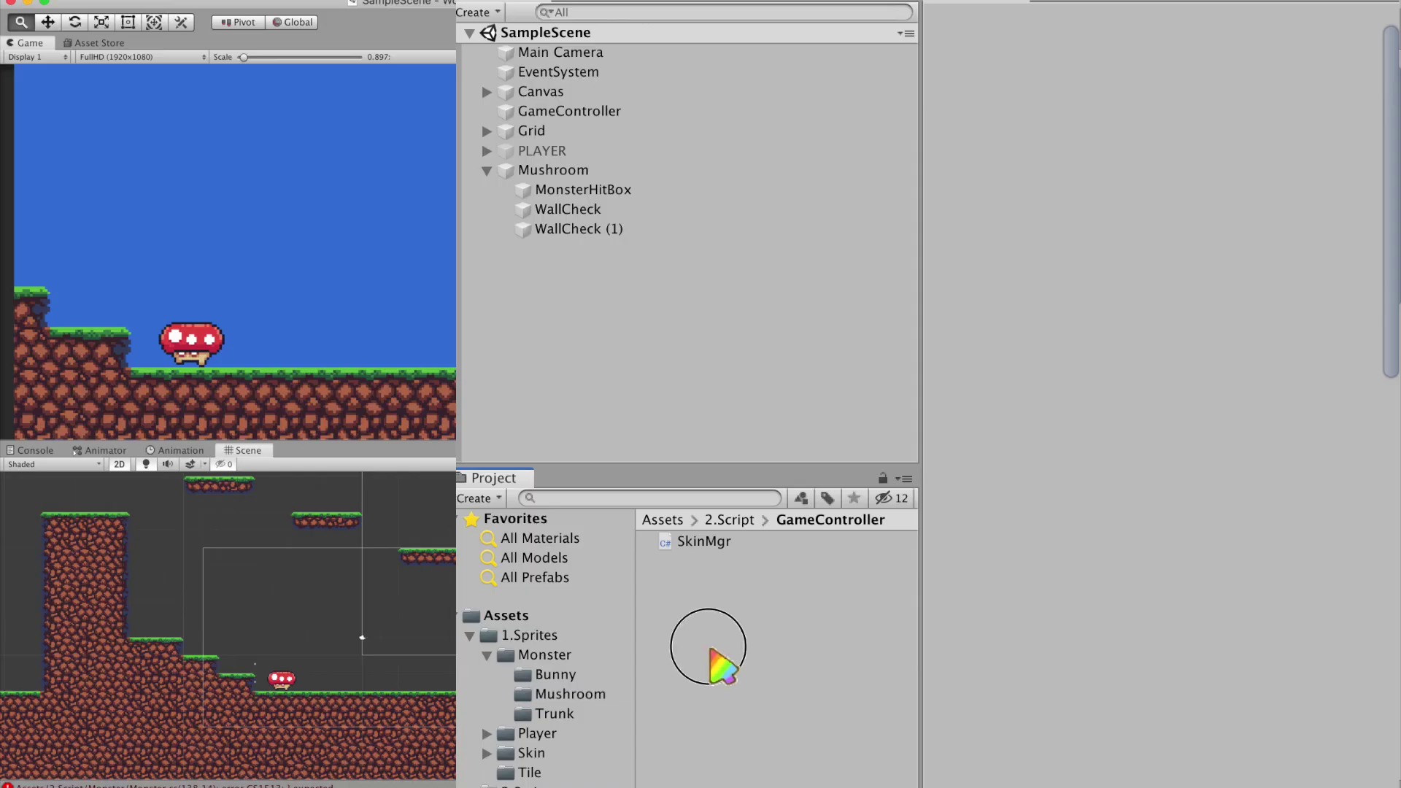
# Create a new C# script named PlayerData in the Project panel
pyautogui.rightClick(698, 537)
pyautogui.moveTo(738, 552)
pyautogui.click(1139, 208)
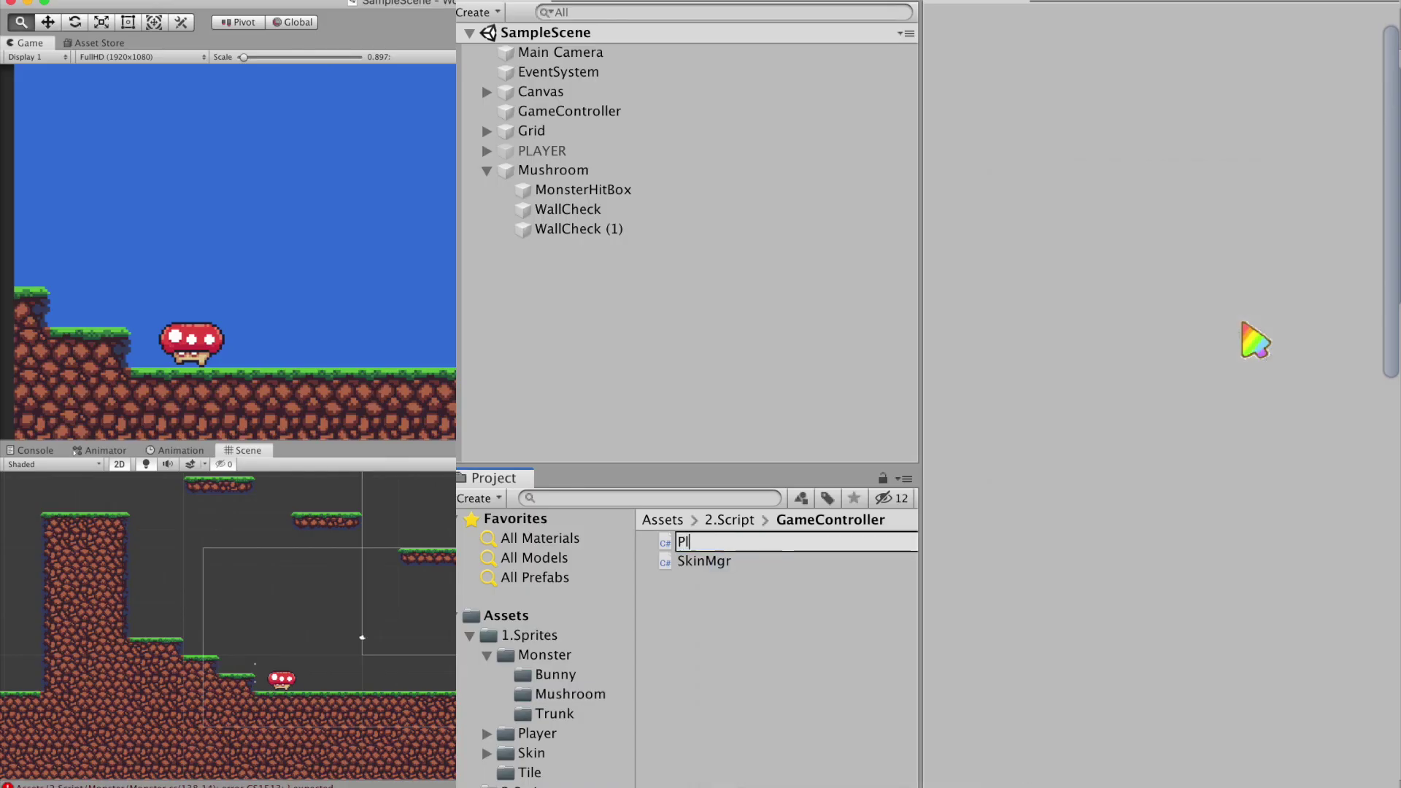
pyautogui.write('ta')
pyautogui.press('Return')
# Attach PlayerData to GameController and assign PLAYER to its Player field
pyautogui.moveTo(712, 541); pyautogui.dragTo(1052, 182)
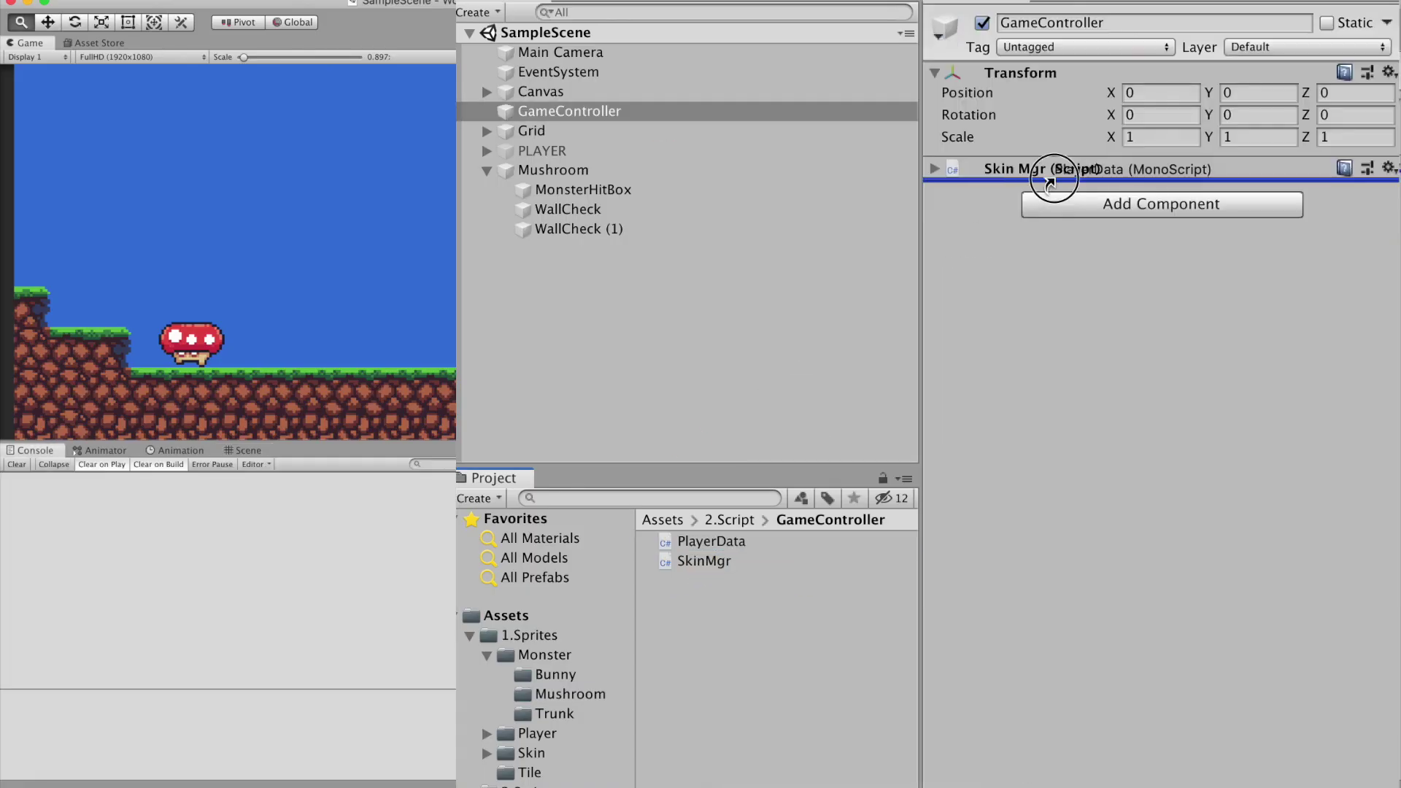
pyautogui.doubleClick(1157, 212)
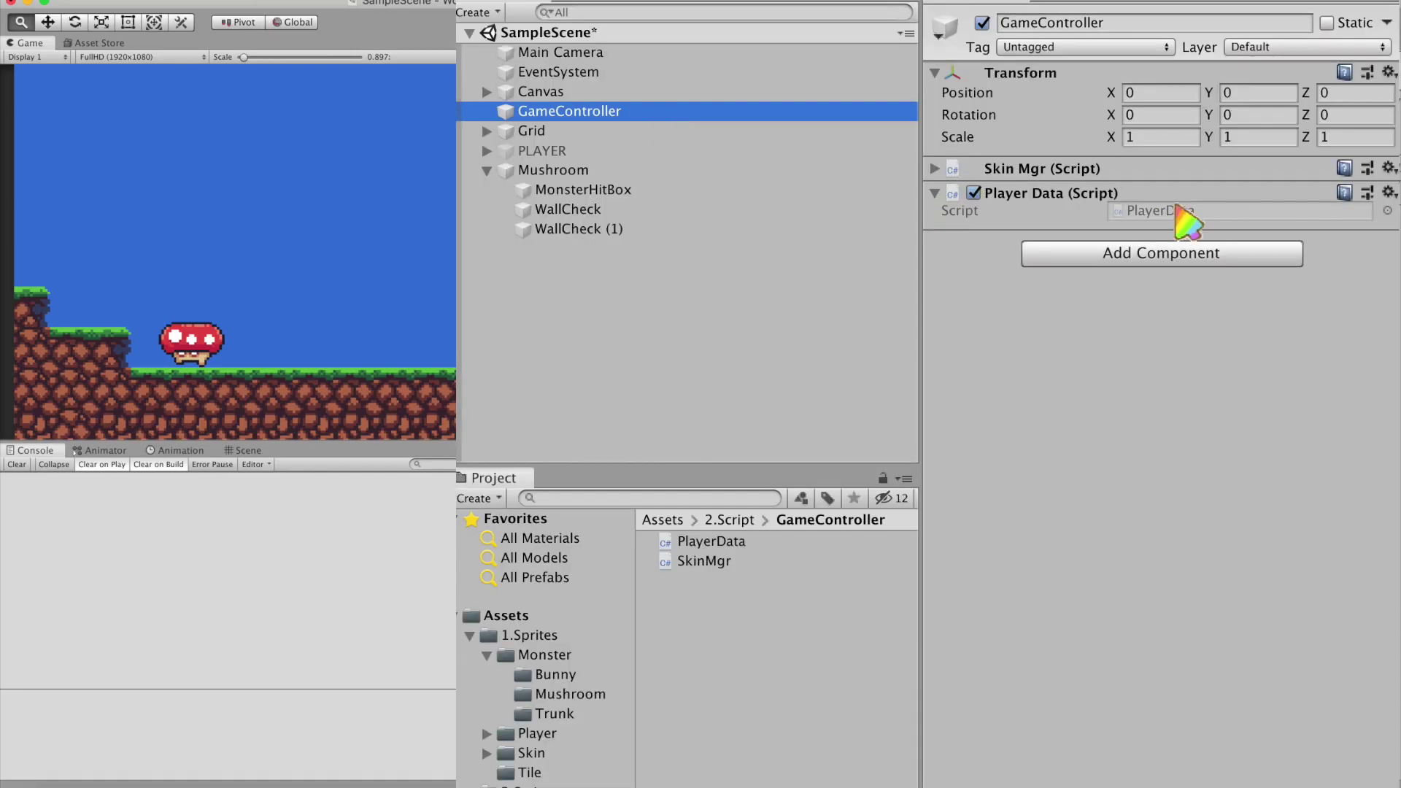
pyautogui.moveTo(546, 164); pyautogui.dragTo(1194, 237)
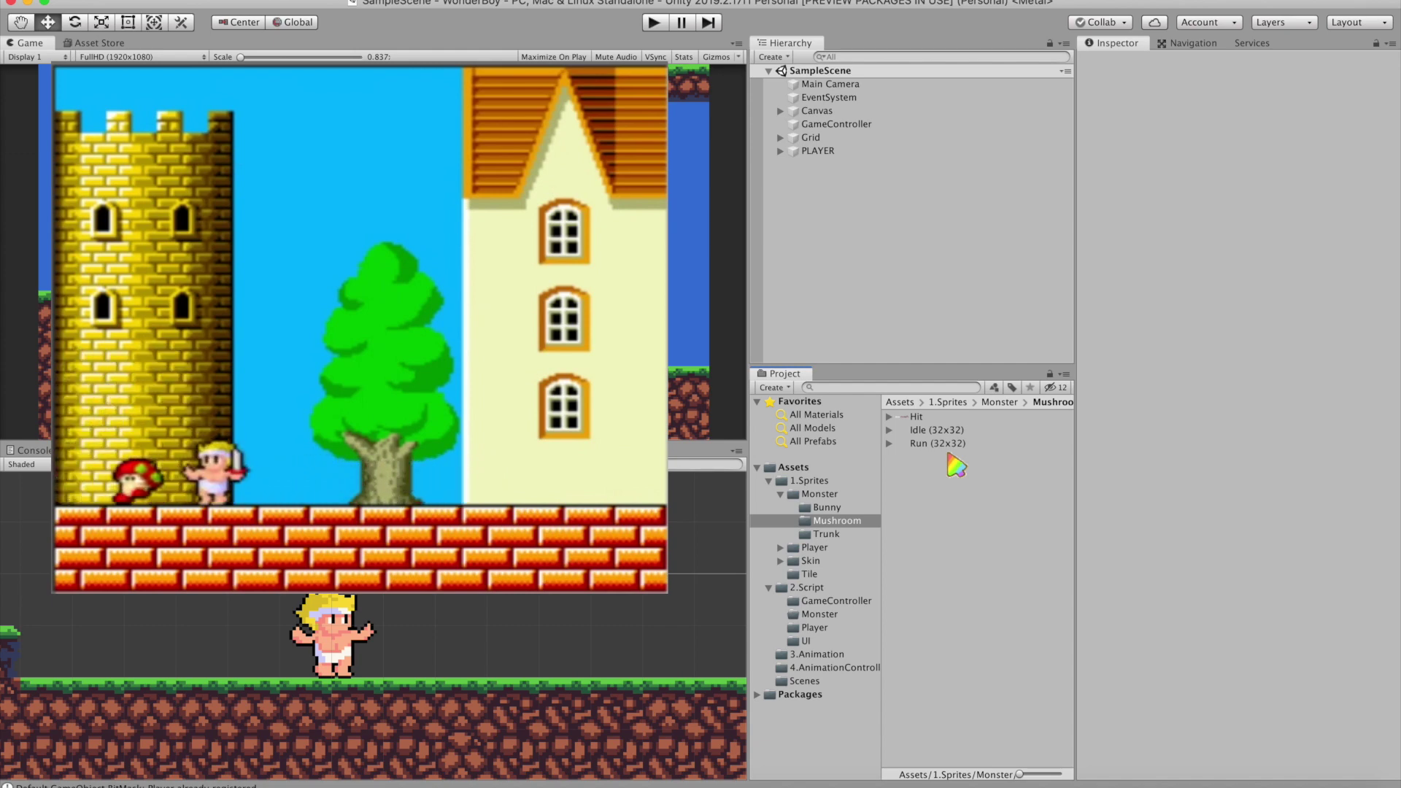
pyautogui.press('space')
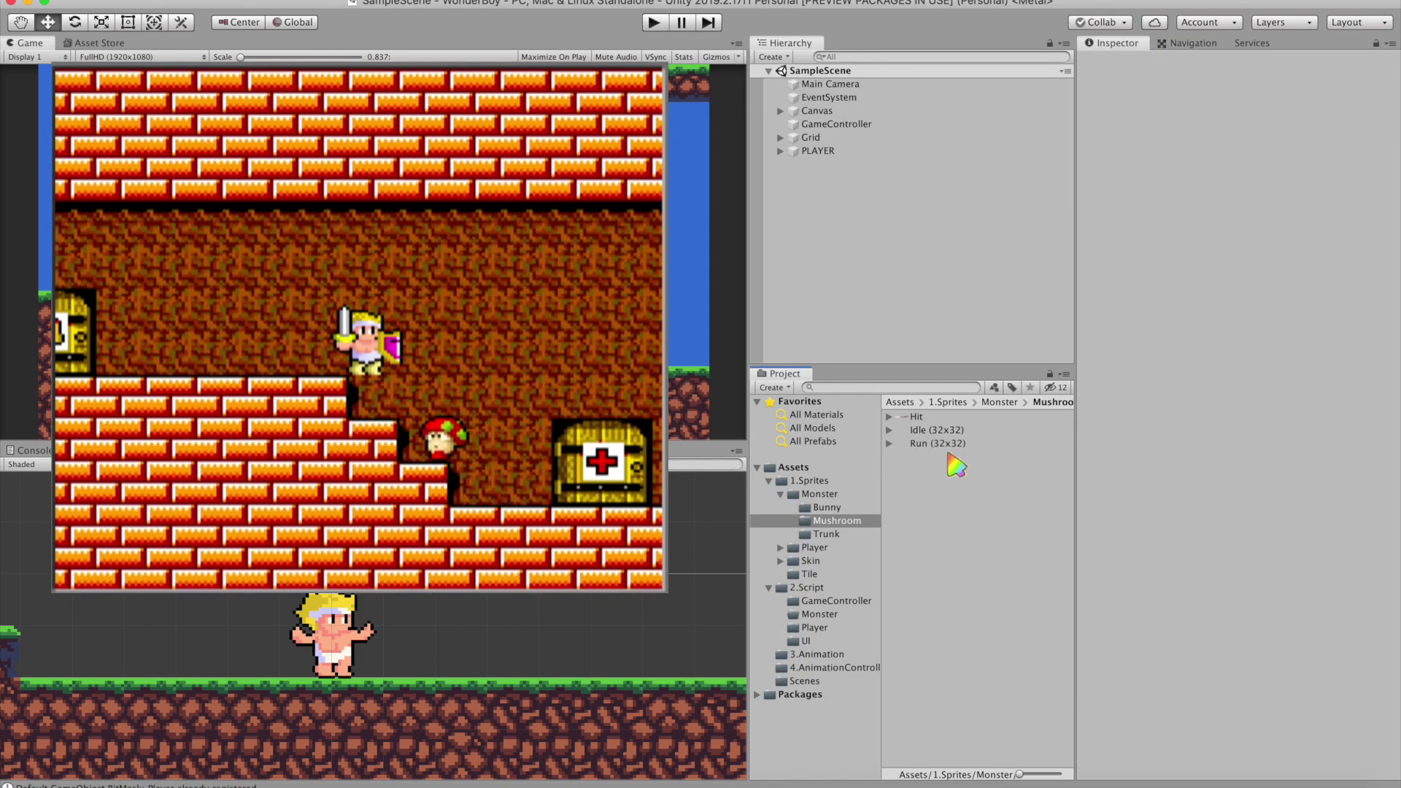
# Create an animated object from all 16 Run frames and save the clip as Run
pyautogui.click(889, 443)
pyautogui.click(957, 457)
pyautogui.keyDown('shift'); pyautogui.click(977, 656); pyautogui.keyUp('shift')
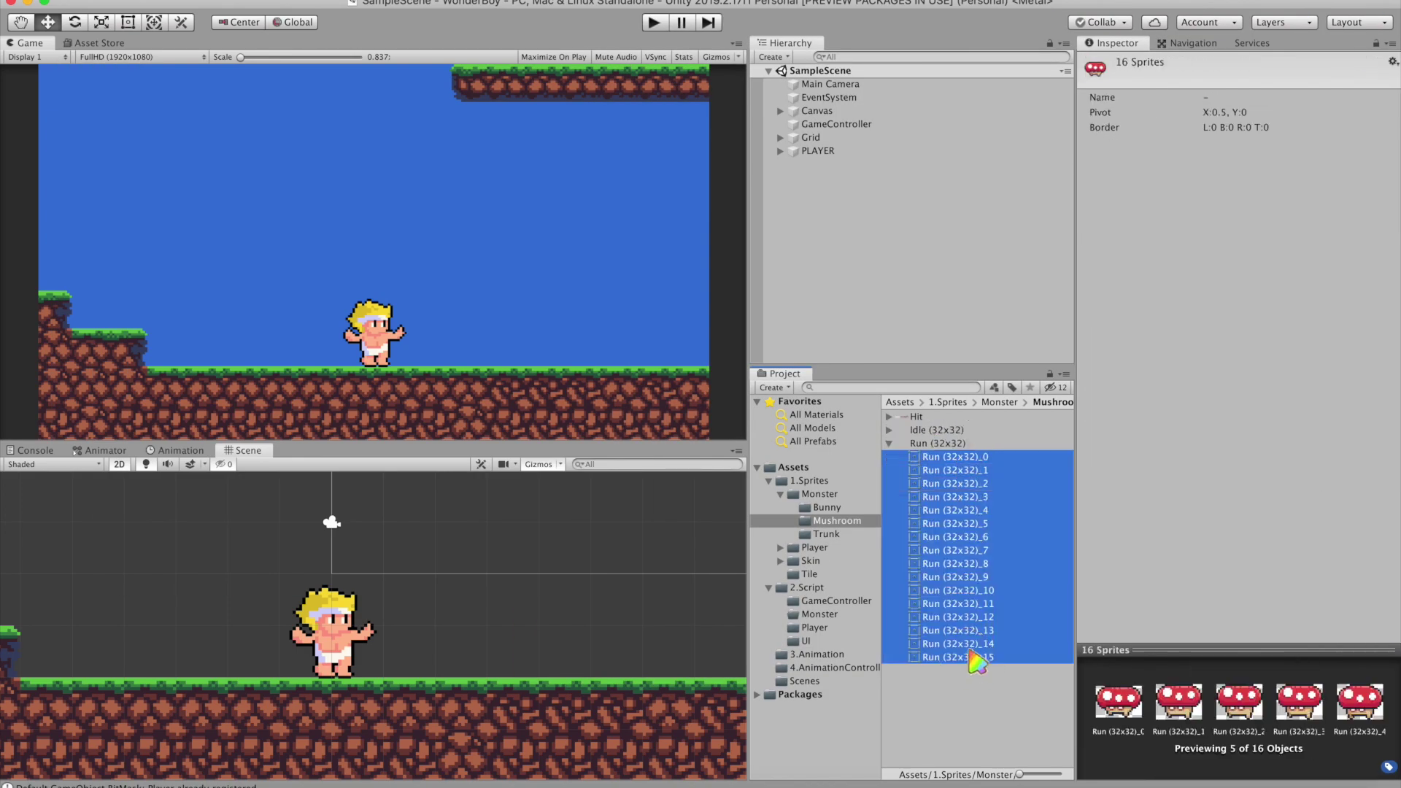
pyautogui.moveTo(897, 247); pyautogui.dragTo(918, 255)
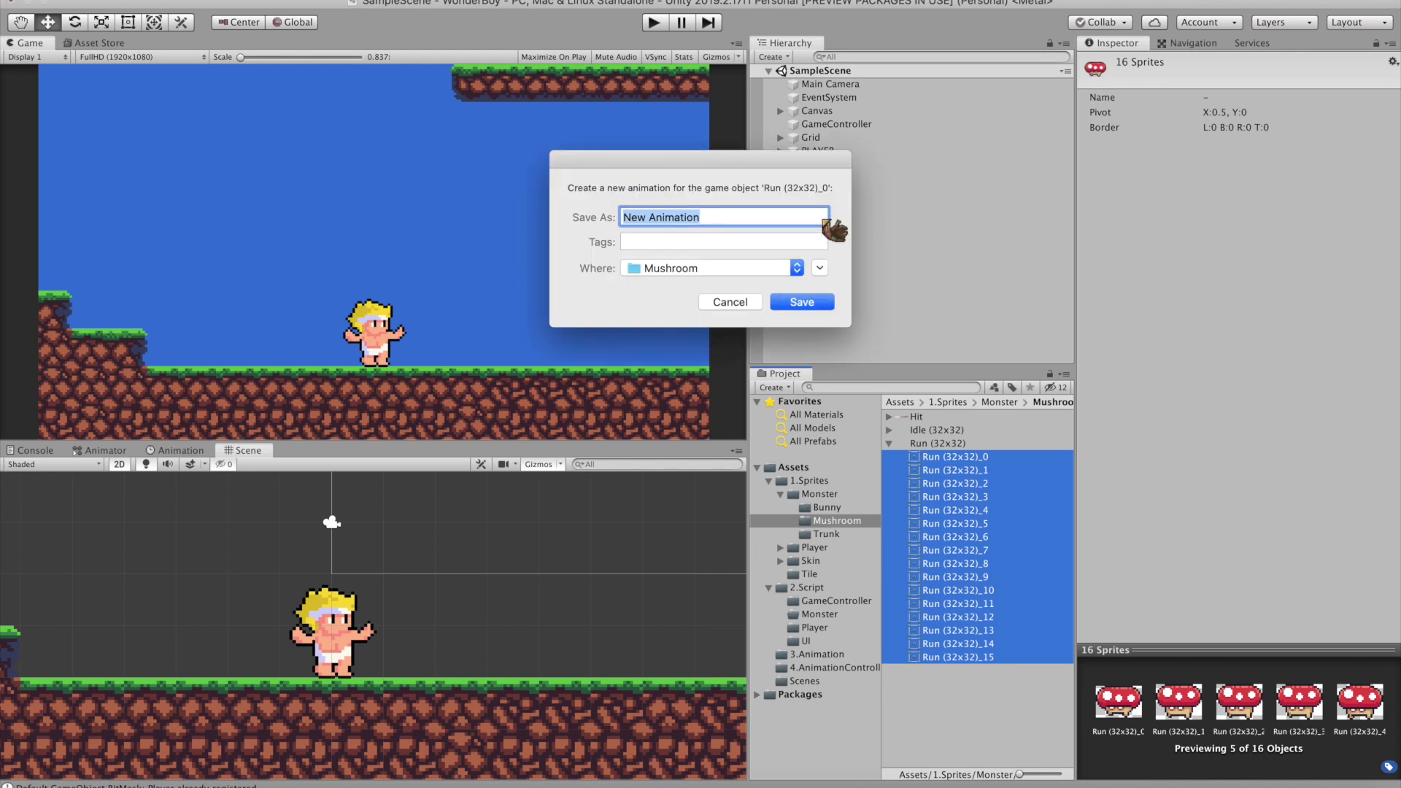
pyautogui.write('Run')
pyautogui.press('Return')
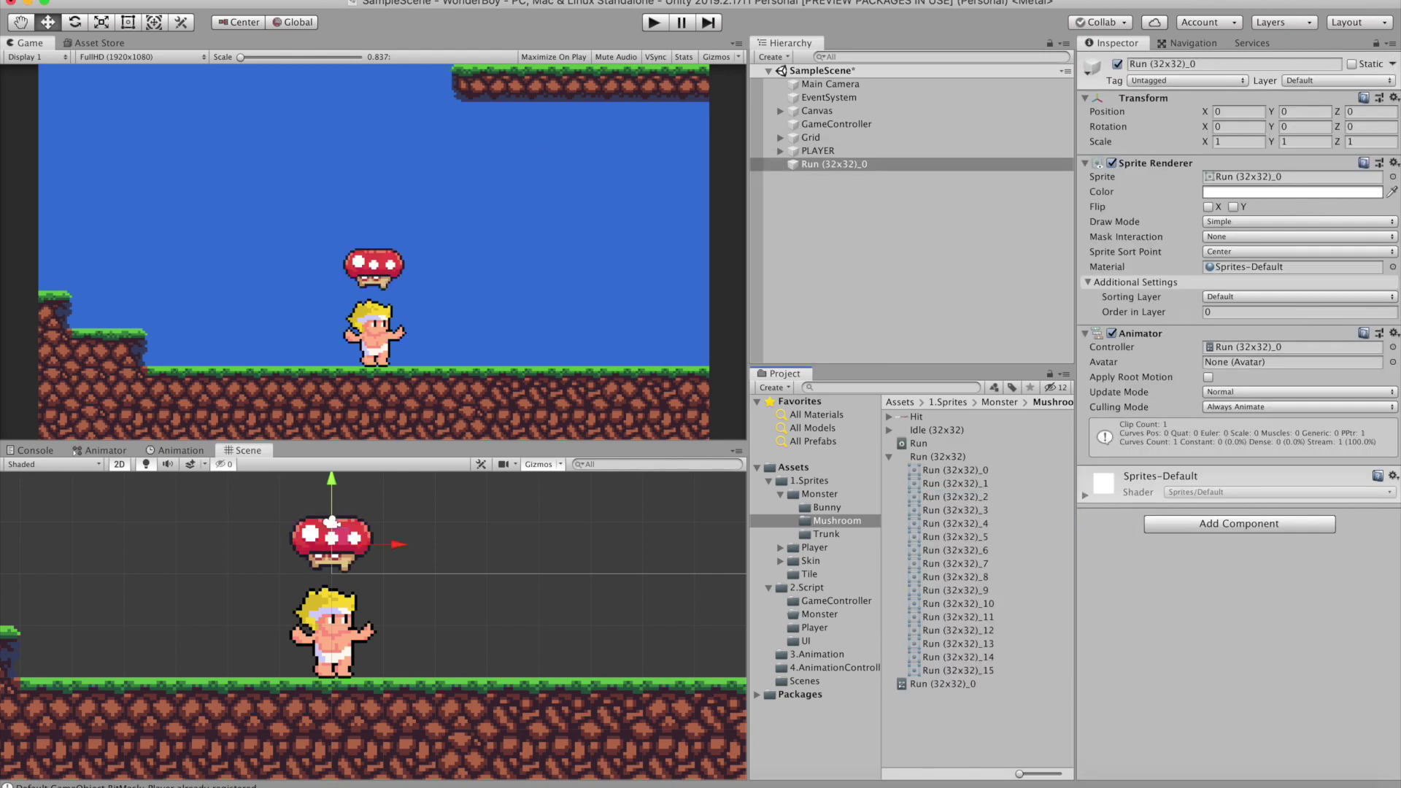
# Rename the new animator controller and the scene object to Mushroom
pyautogui.click(943, 686)
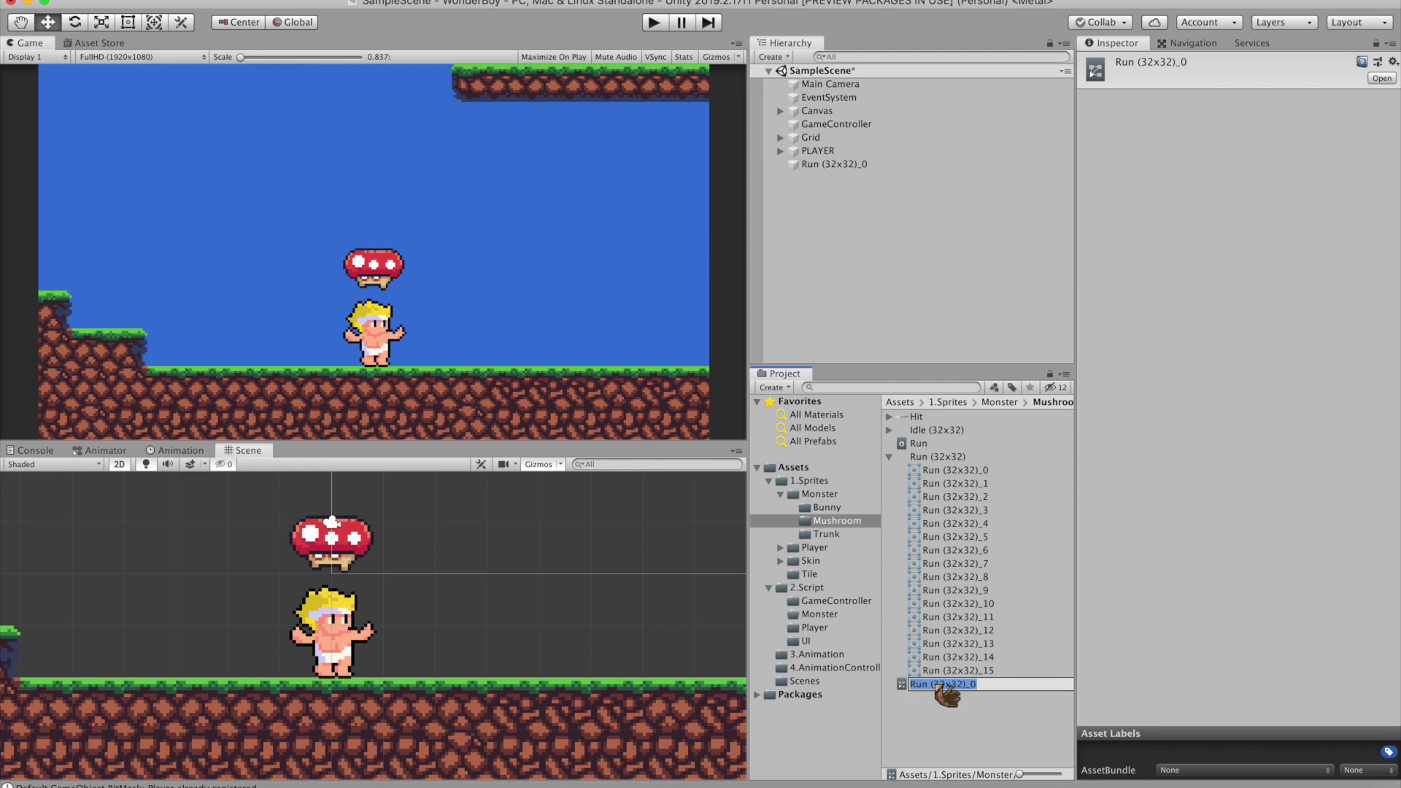
pyautogui.write('Mushroom')
pyautogui.press('Return')
pyautogui.click(889, 470)
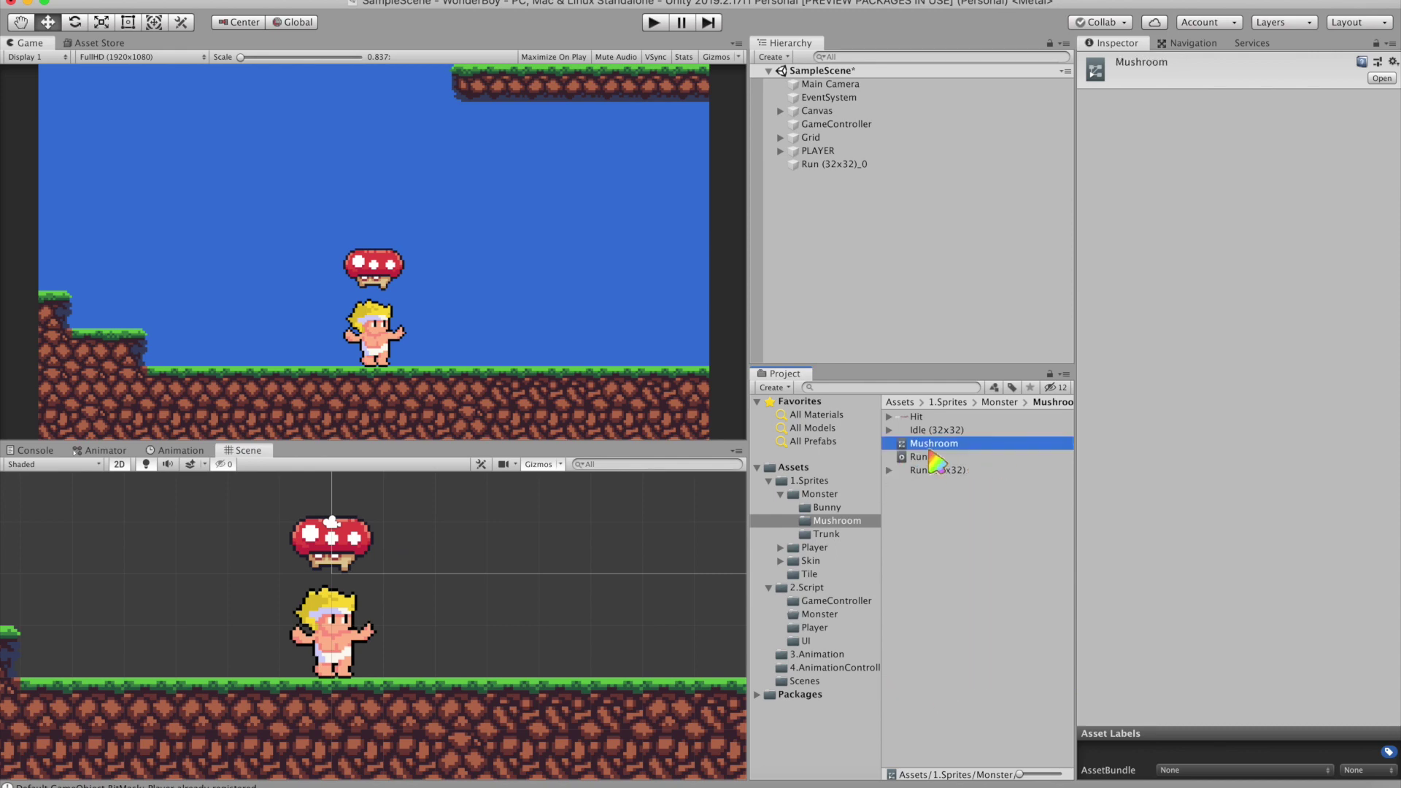
pyautogui.click(834, 164)
pyautogui.press('Return')
pyautogui.write('Mushroom')
pyautogui.press('Return')
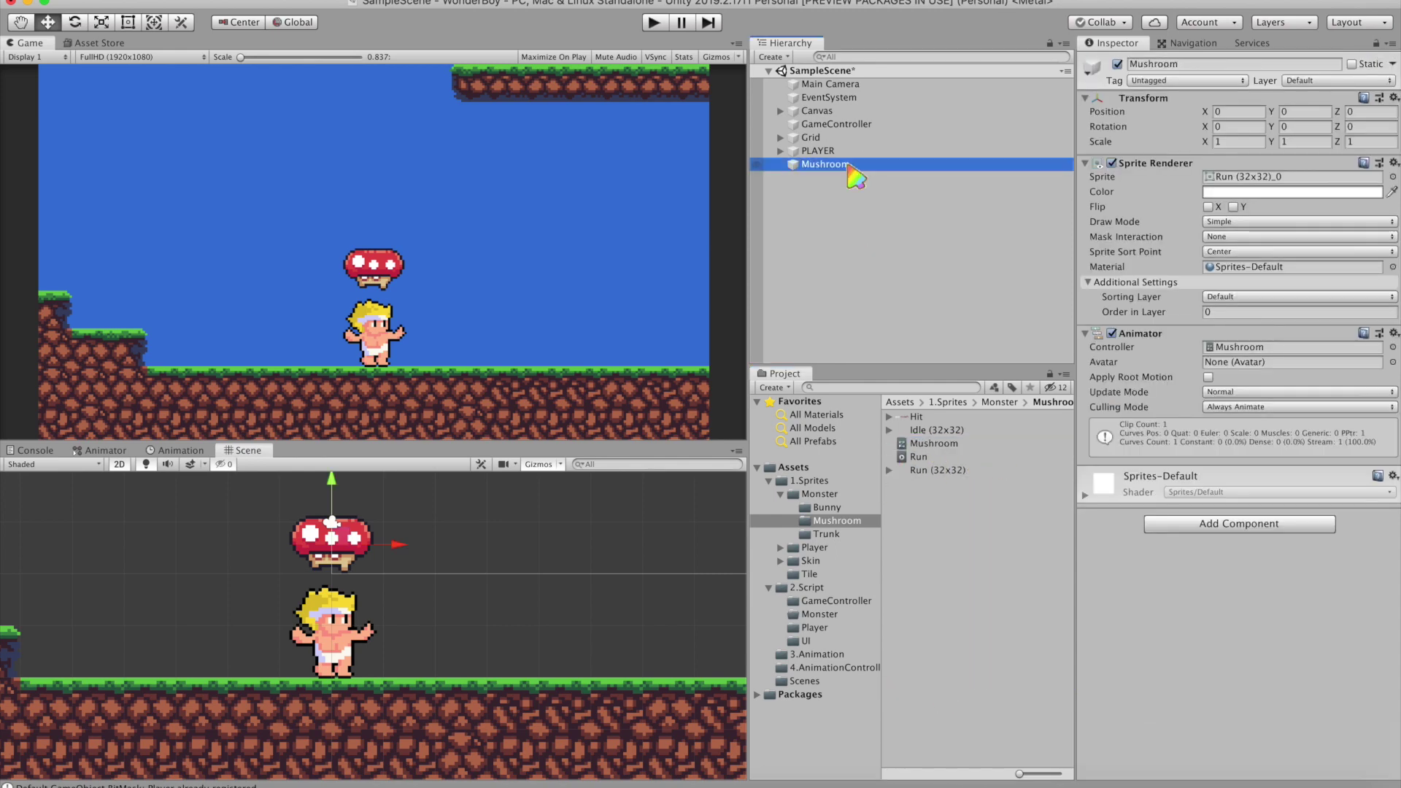
# Start adding a new tag for the Mushroom in Tags & Layers
pyautogui.click(1188, 80)
pyautogui.click(1197, 192)
pyautogui.click(1364, 133)
# Create the Monster tag and tag the Mushroom object as Monster
pyautogui.write('Monster')
pyautogui.press('Return')
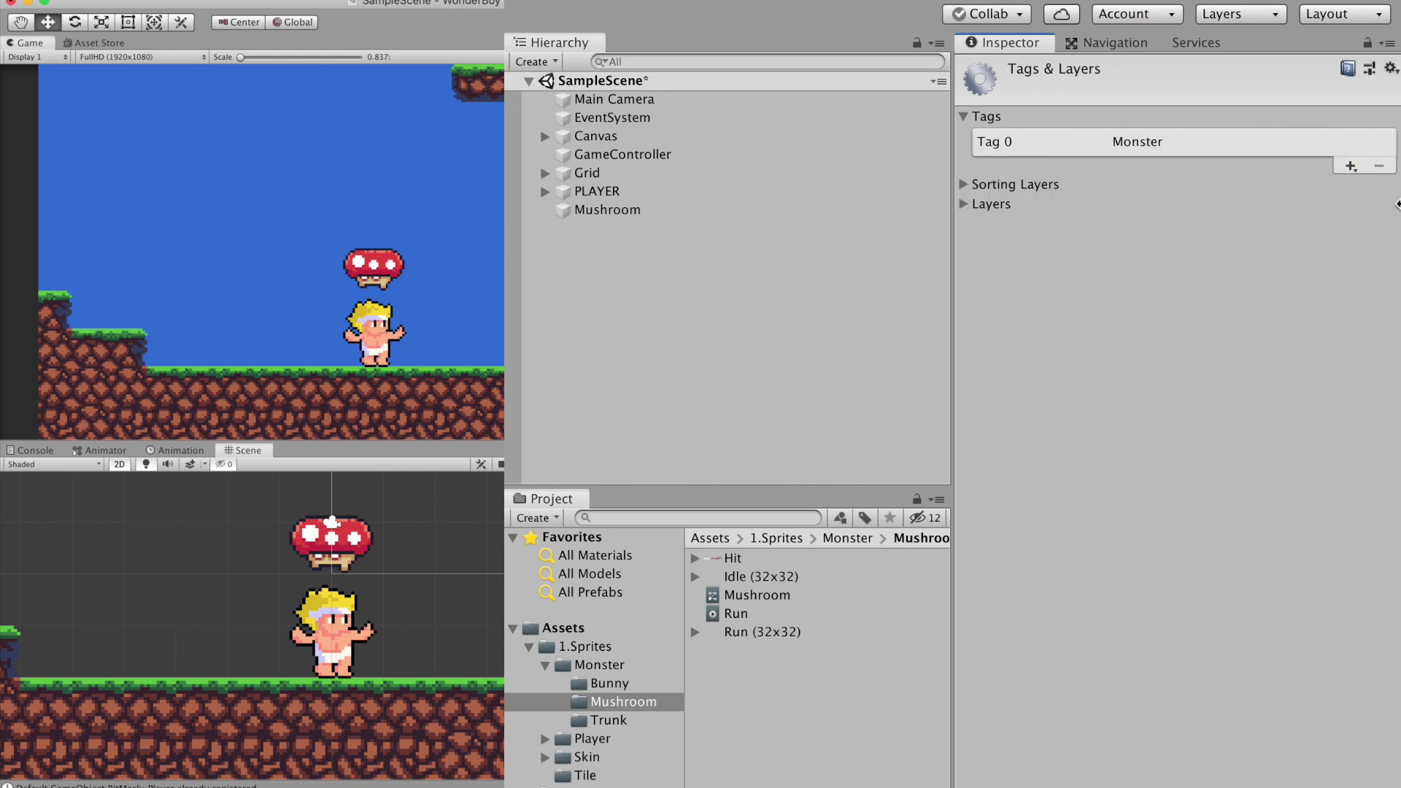
pyautogui.click(620, 211)
pyautogui.click(1107, 94)
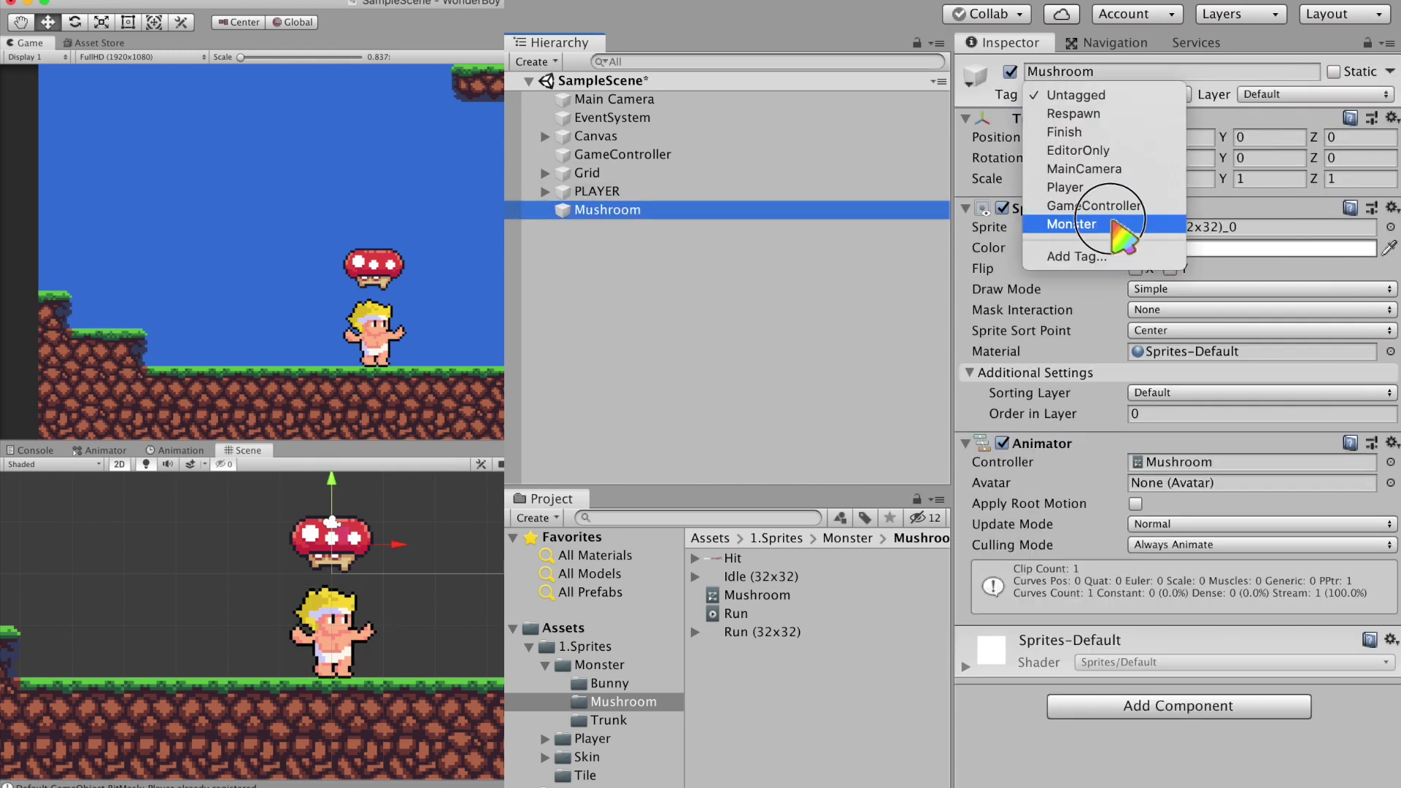
pyautogui.click(1153, 222)
# Add a Monster user layer 16 and put the Mushroom on the Monster layer
pyautogui.click(1314, 95)
pyautogui.click(1309, 256)
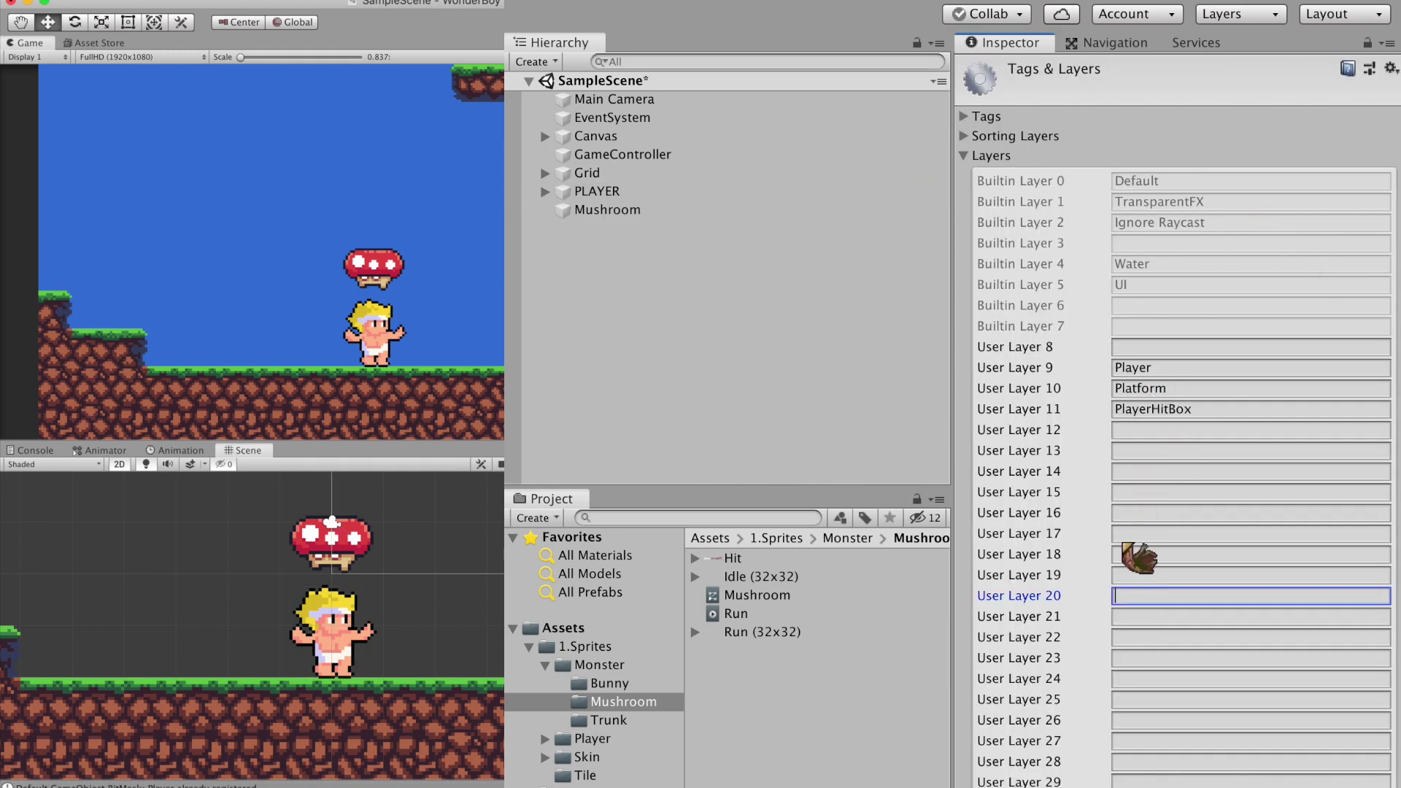
pyautogui.click(1152, 514)
pyautogui.click(620, 210)
pyautogui.click(1314, 94)
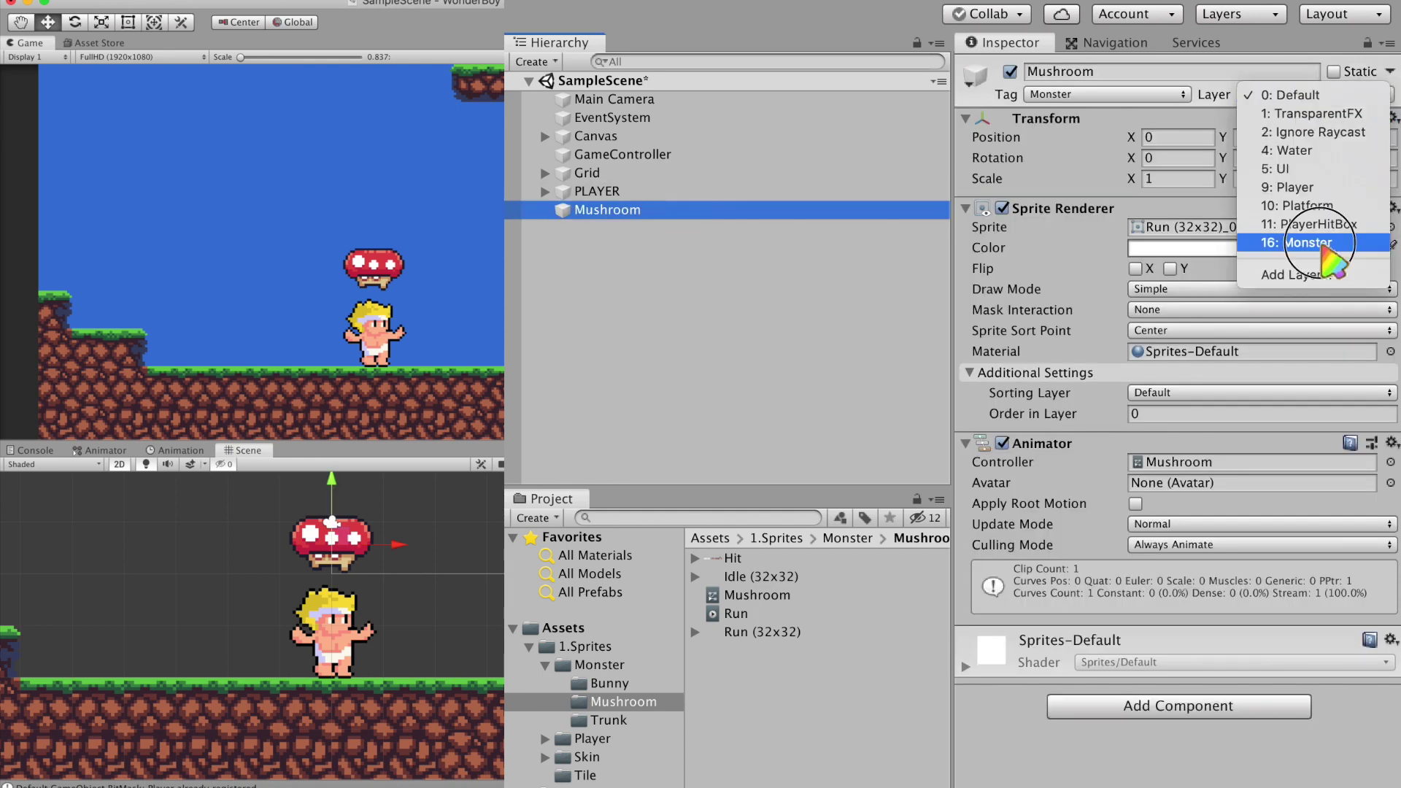
pyautogui.click(1309, 242)
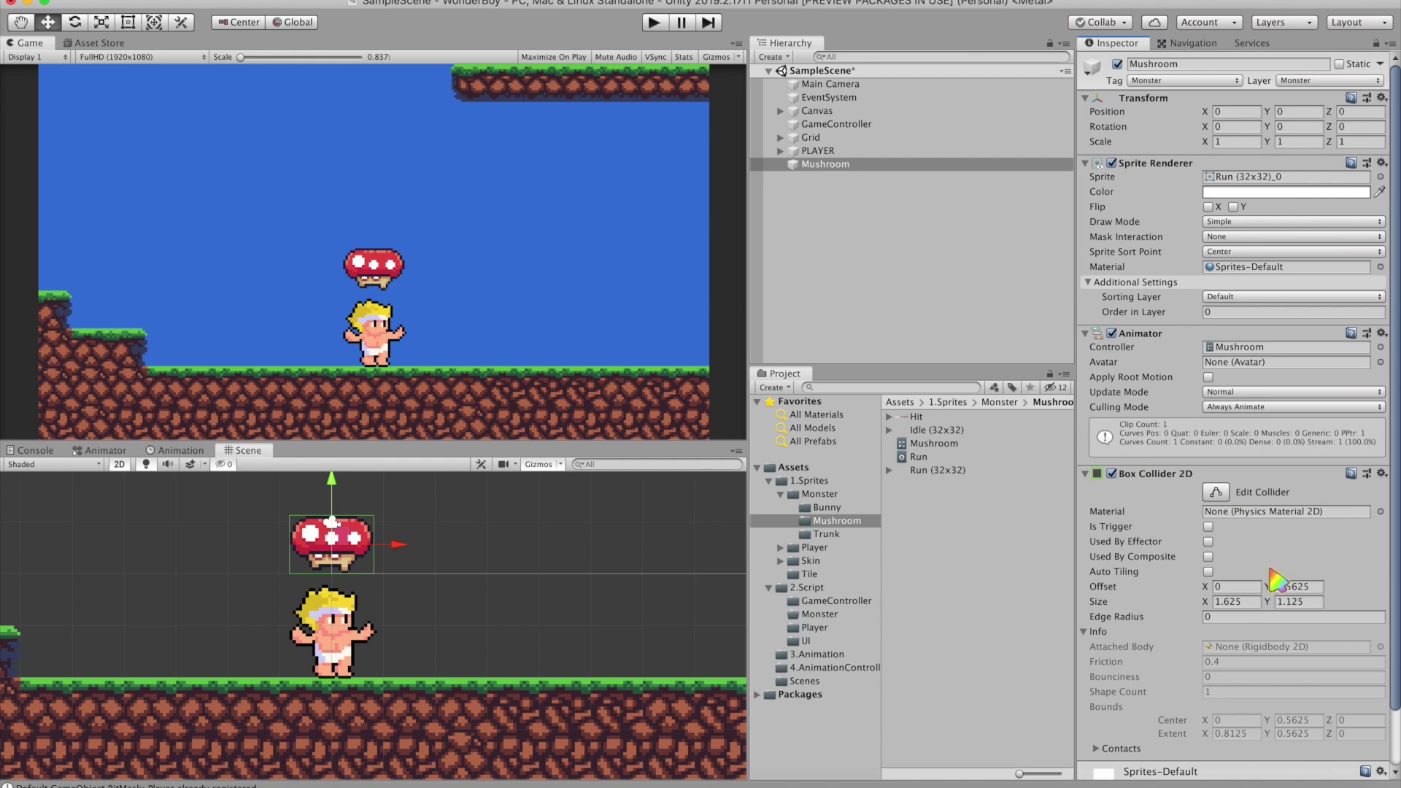
pyautogui.click(819, 151)
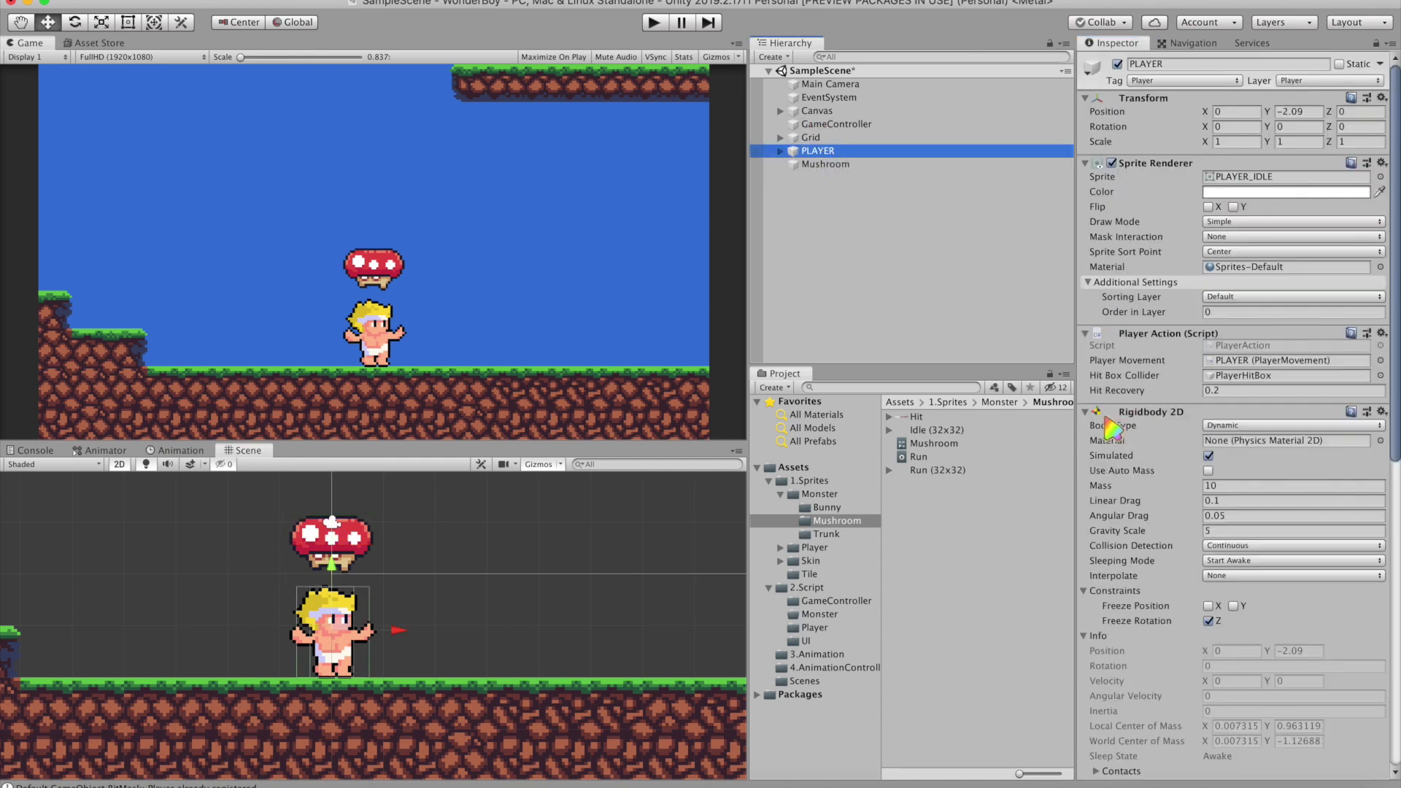
# Copy PLAYER's Rigidbody 2D onto the Mushroom and place it at position 2.5, -2
pyautogui.click(1381, 412)
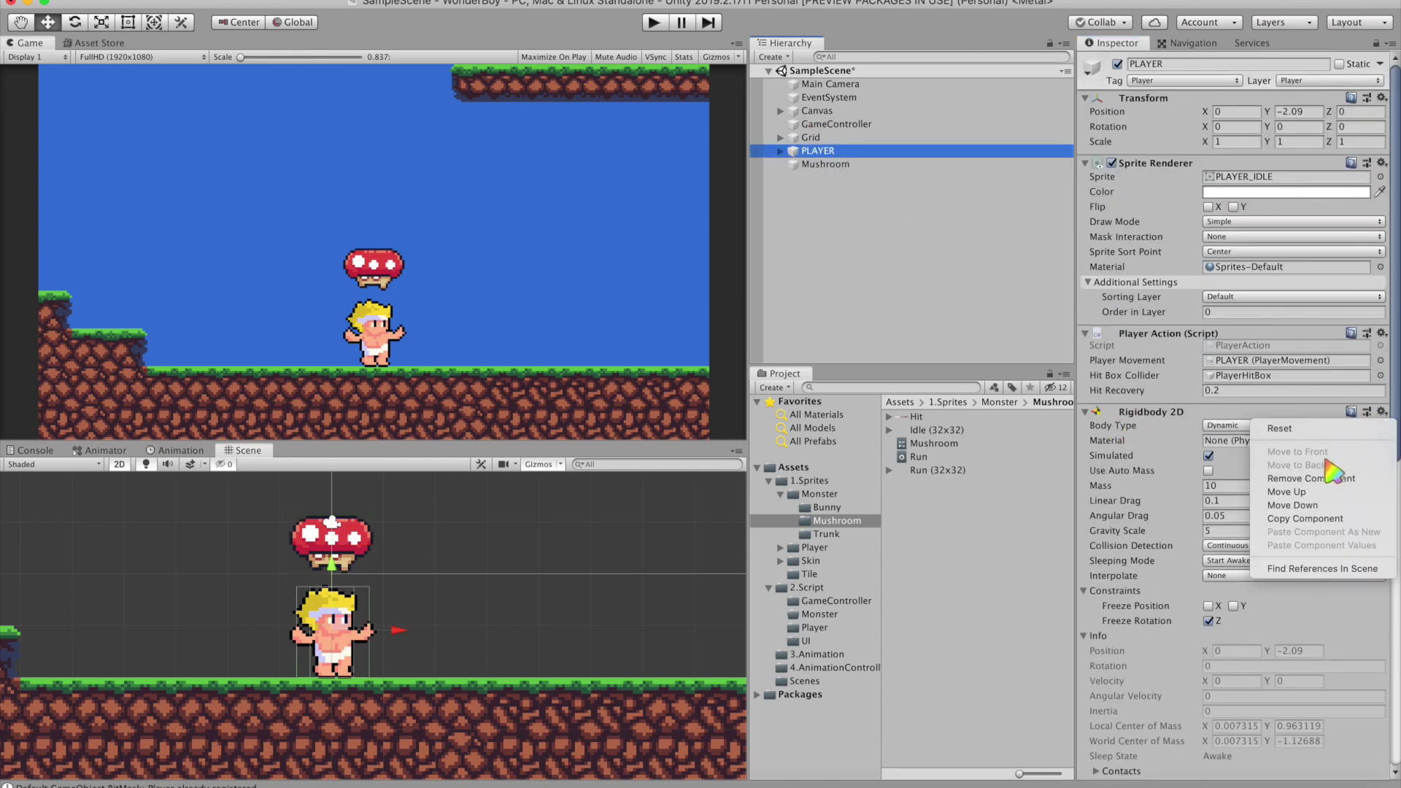
pyautogui.click(1334, 519)
pyautogui.click(825, 164)
pyautogui.click(1382, 334)
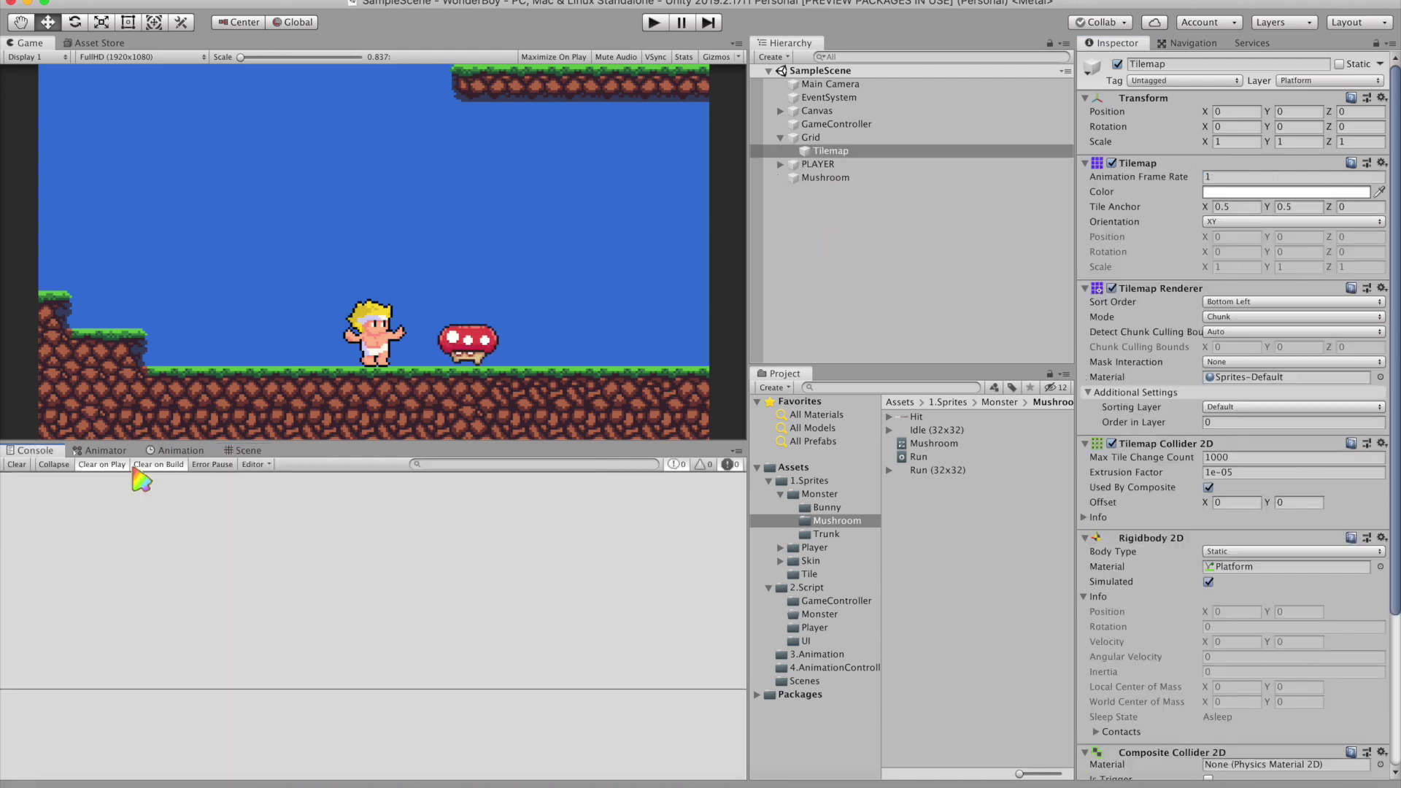
pyautogui.click(825, 177)
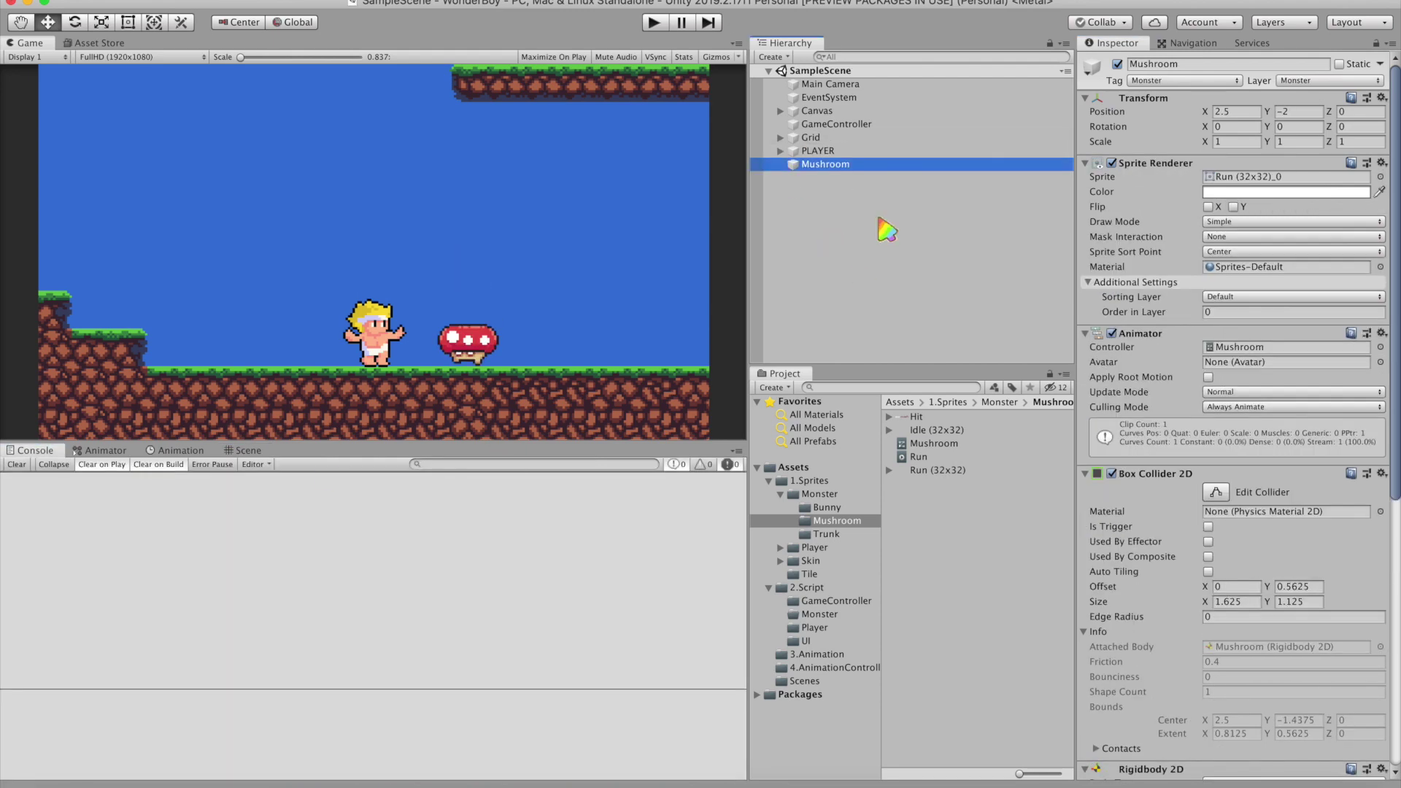
# Drag the five Hit sprites into the Hierarchy to create a Hit animation
pyautogui.click(889, 416)
pyautogui.click(934, 430)
pyautogui.keyDown('shift'); pyautogui.click(933, 484); pyautogui.keyUp('shift')
pyautogui.moveTo(942, 445); pyautogui.dragTo(830, 274)
pyautogui.write('Hit')
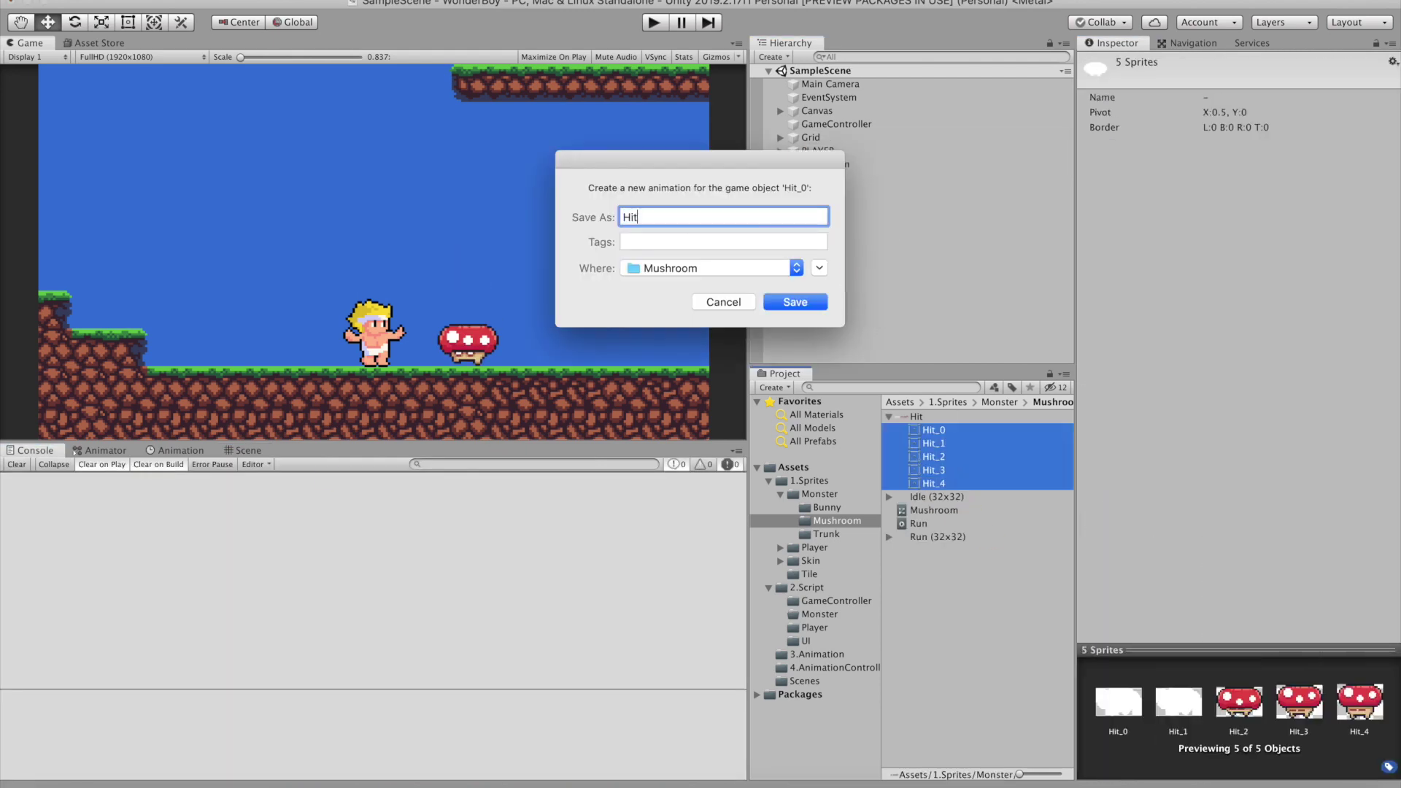
# Save the Hit clip and add it as a state in the Mushroom animator
pyautogui.press('Return')
pyautogui.doubleClick(935, 457)
pyautogui.moveTo(918, 471); pyautogui.dragTo(657, 588)
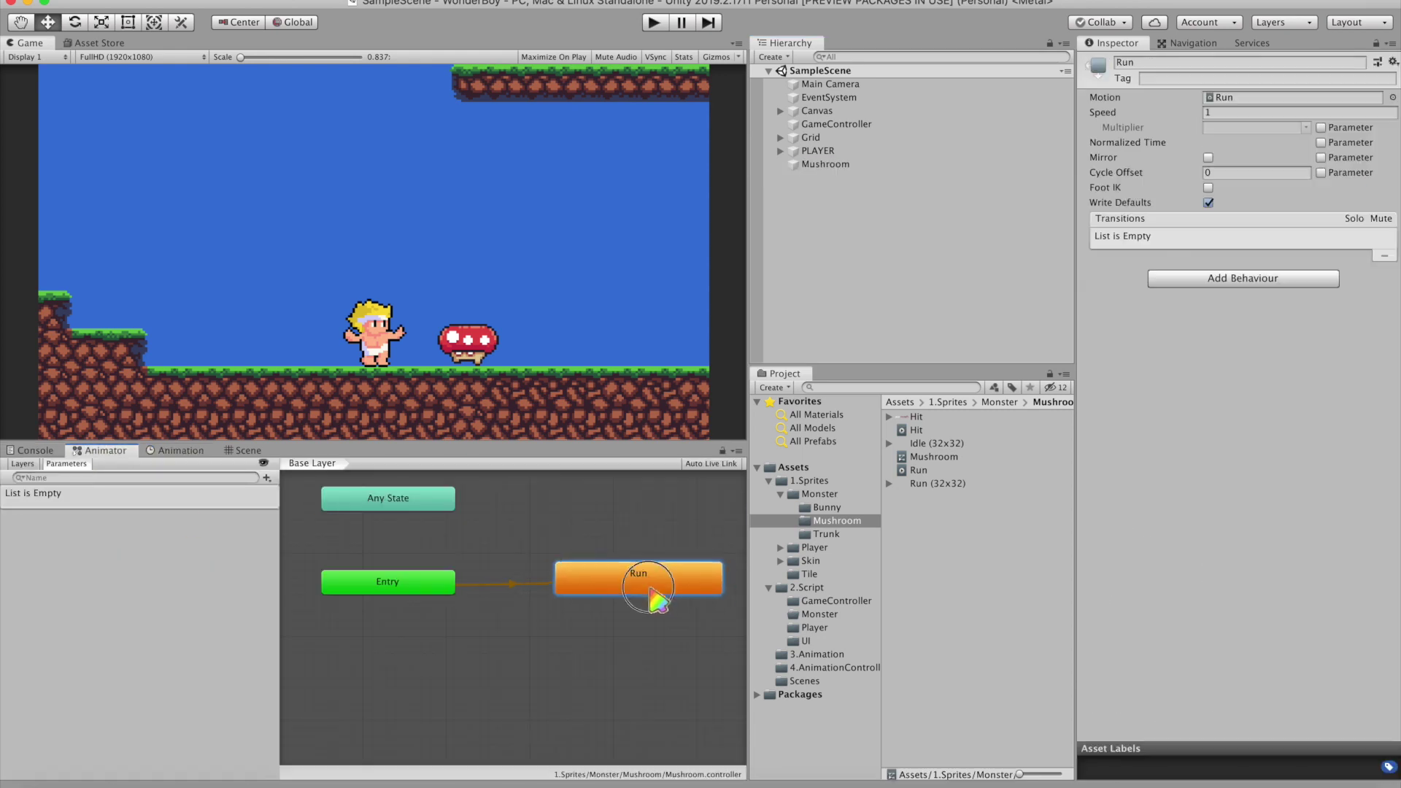
pyautogui.moveTo(917, 430); pyautogui.dragTo(597, 520)
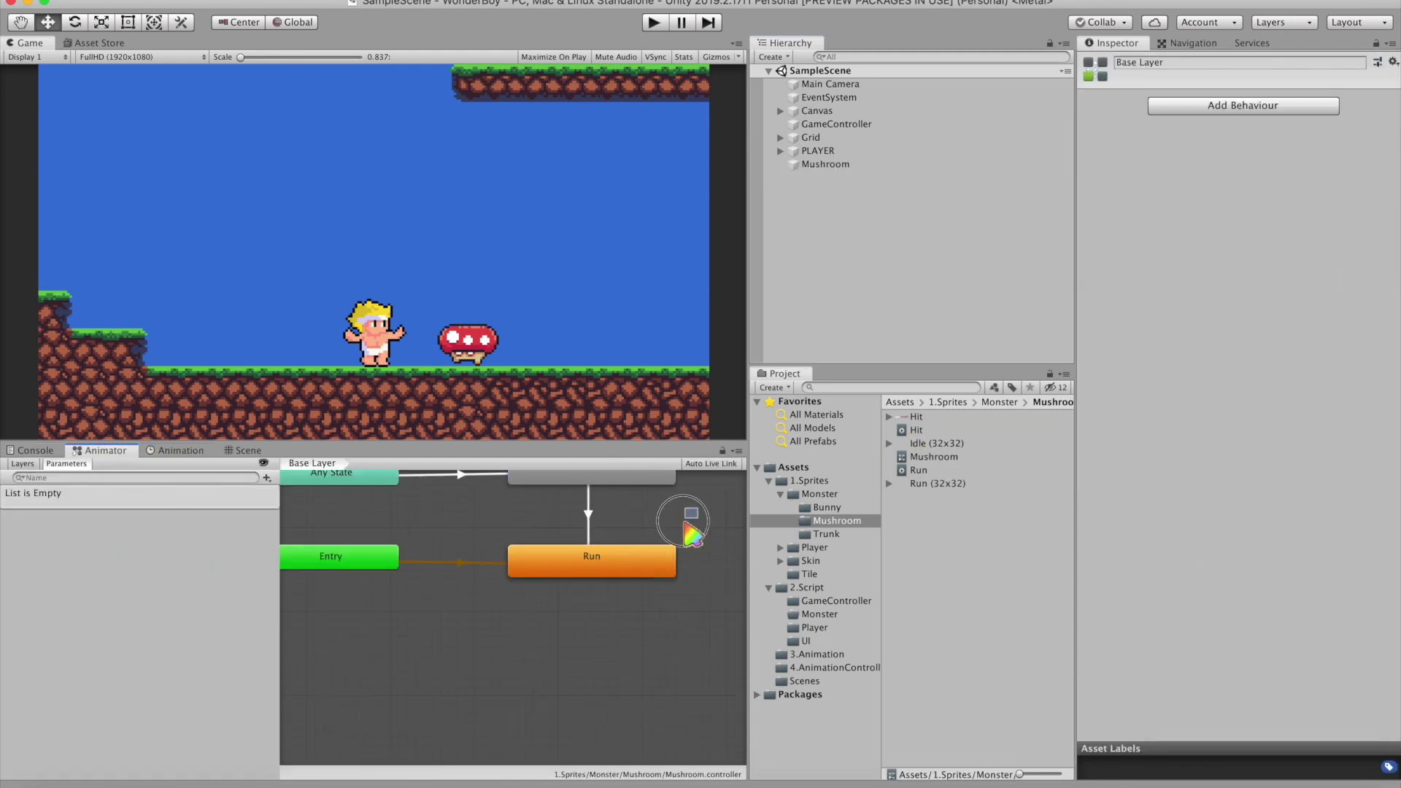
# Add a trigger parameter and make Hit the condition of the Any State→Hit transition
pyautogui.click(268, 478)
pyautogui.click(290, 535)
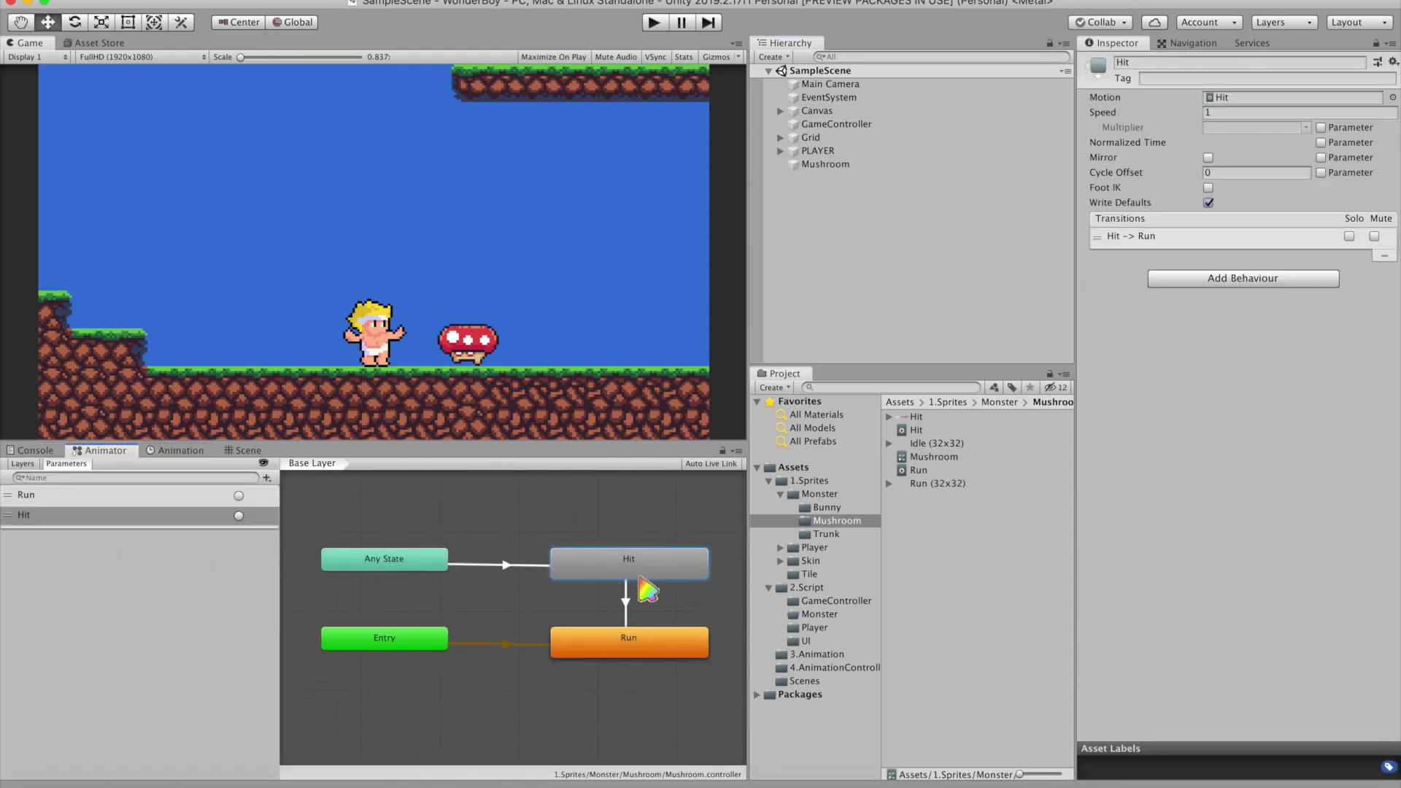
pyautogui.click(1083, 207)
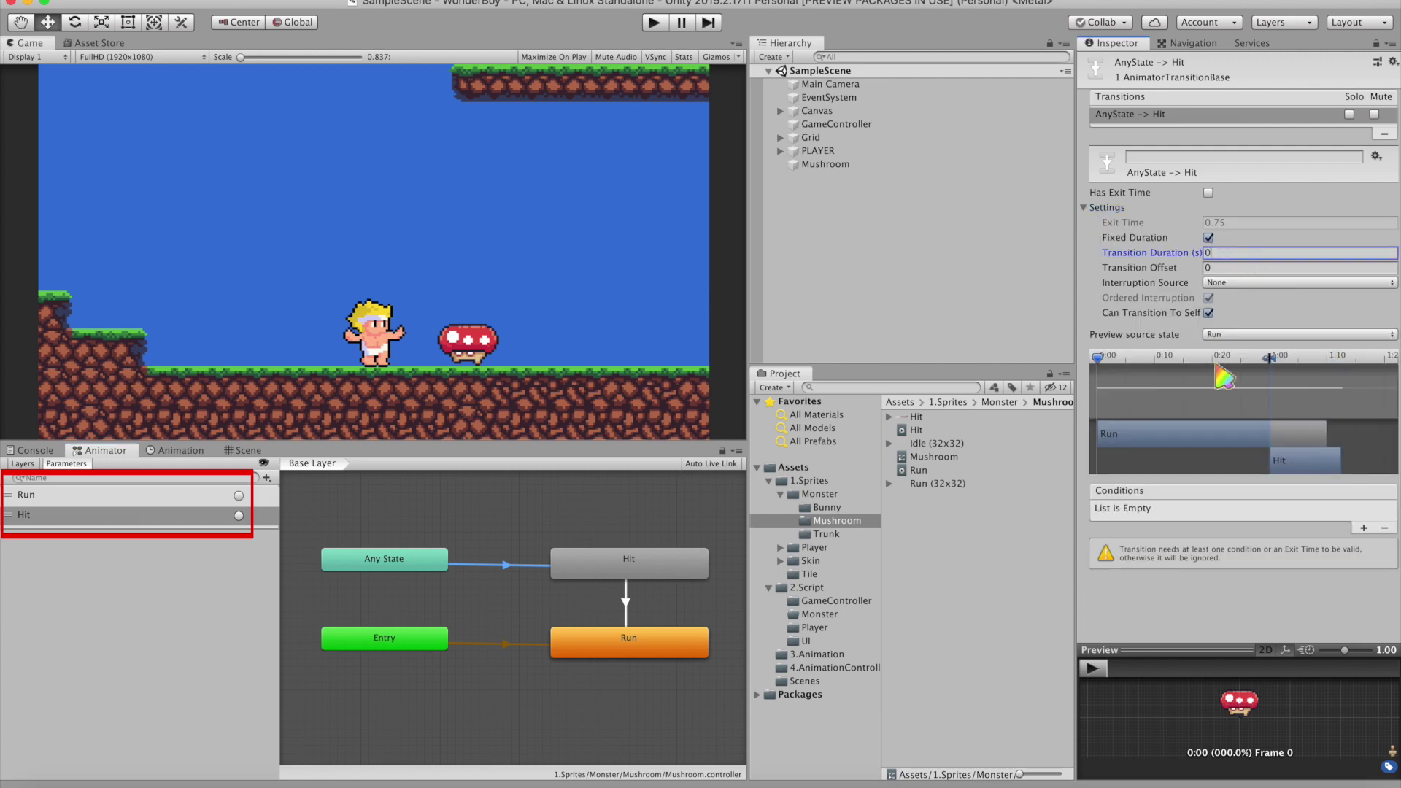
pyautogui.click(1364, 527)
pyautogui.click(1176, 509)
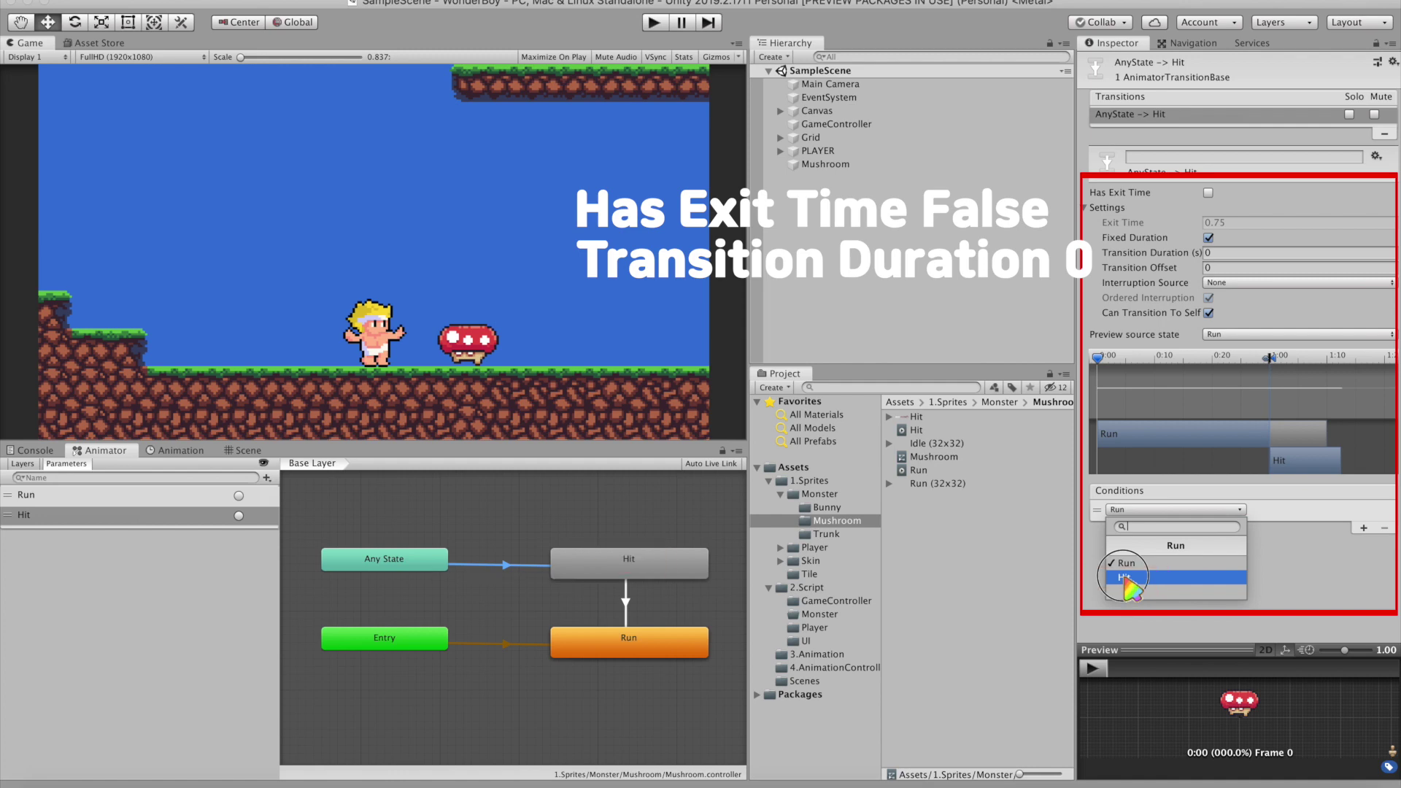
pyautogui.click(1125, 578)
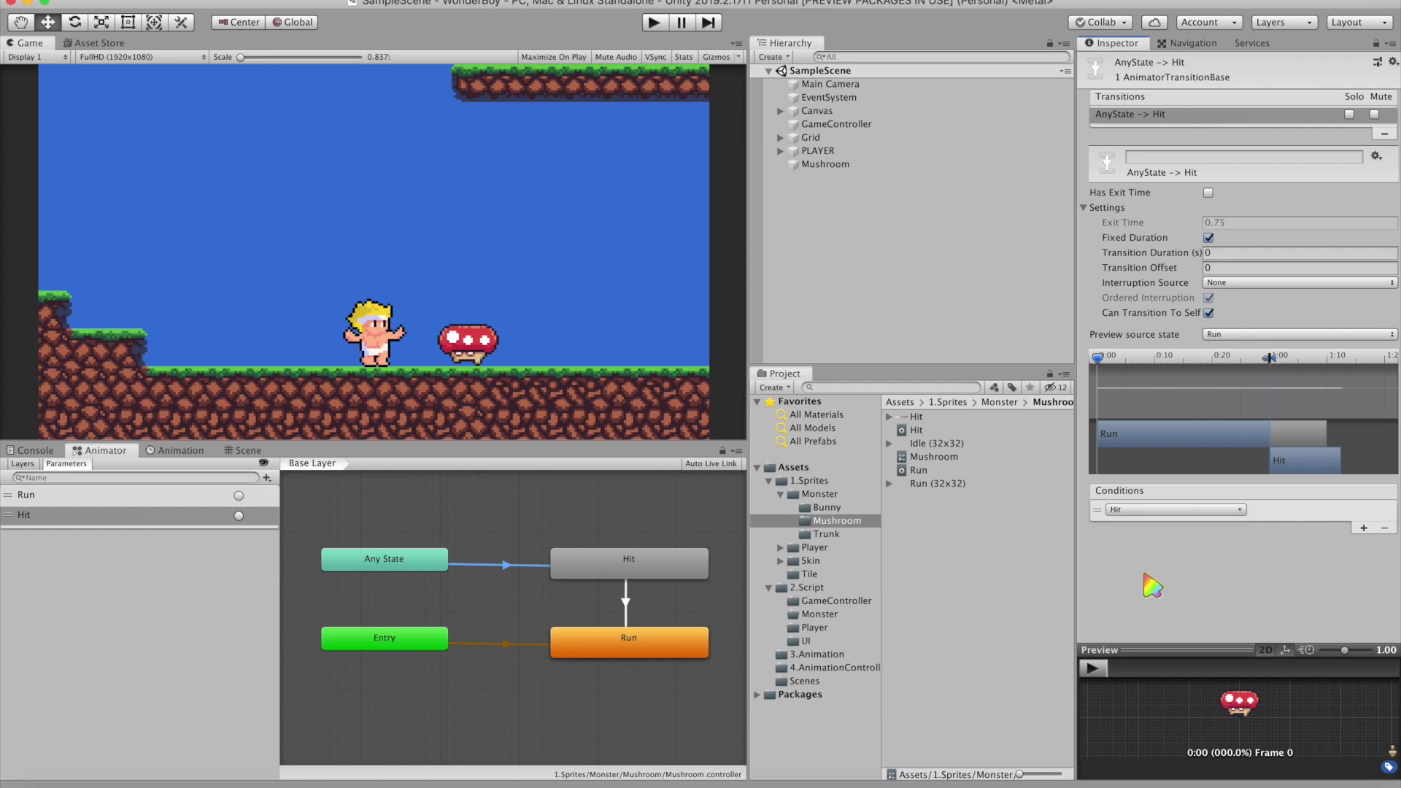
# Give the Hit→Run transition exit time 1 and edit its transition duration
pyautogui.click(641, 576)
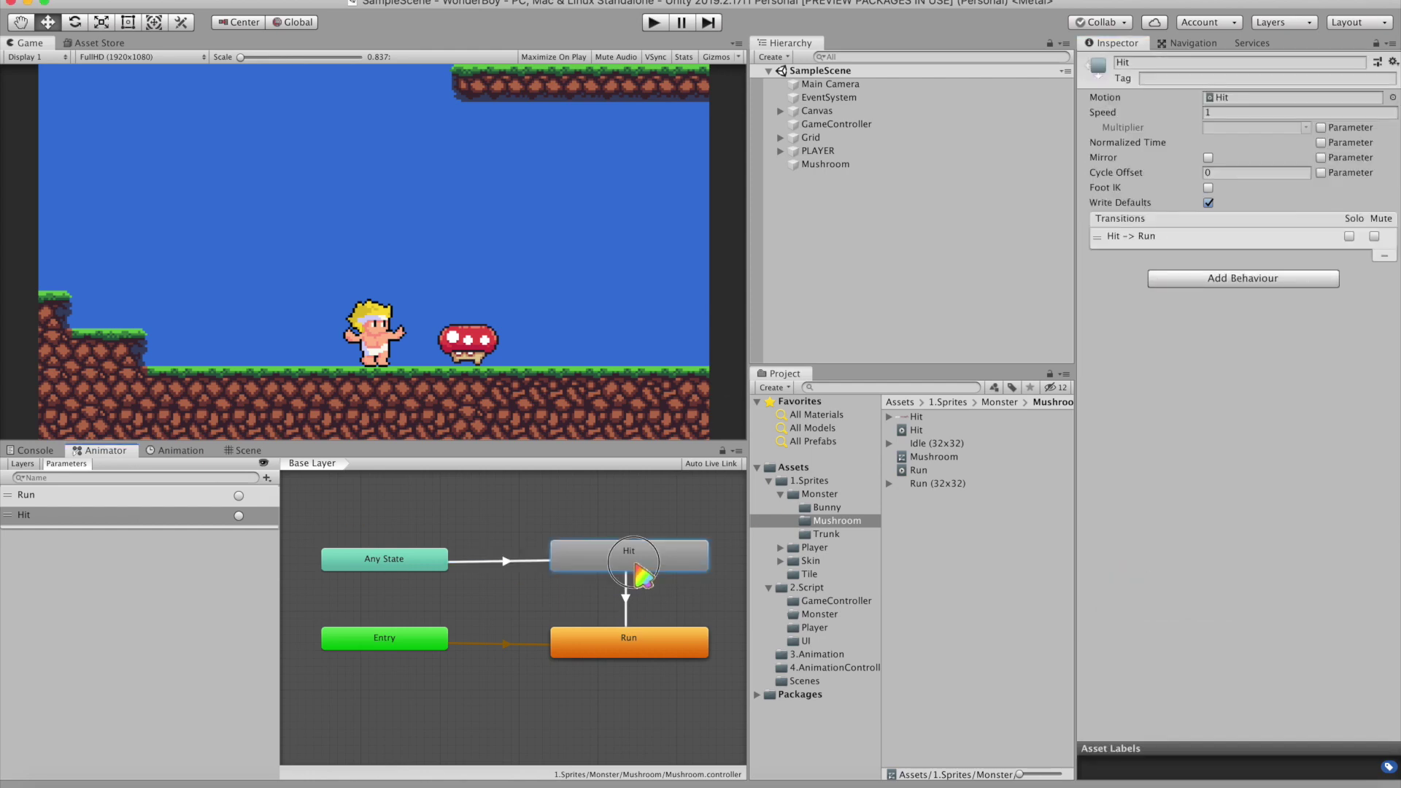
pyautogui.click(629, 598)
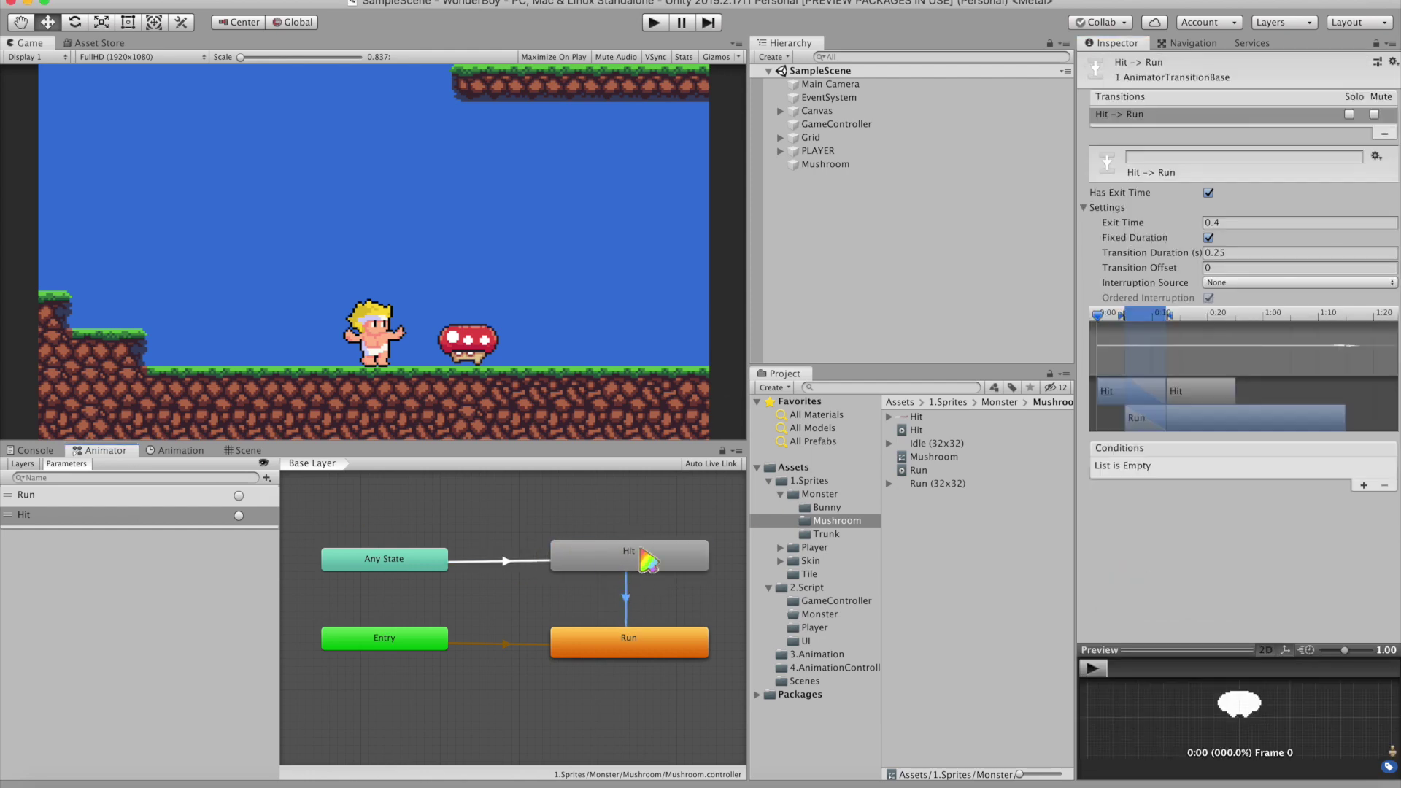
pyautogui.click(1244, 222)
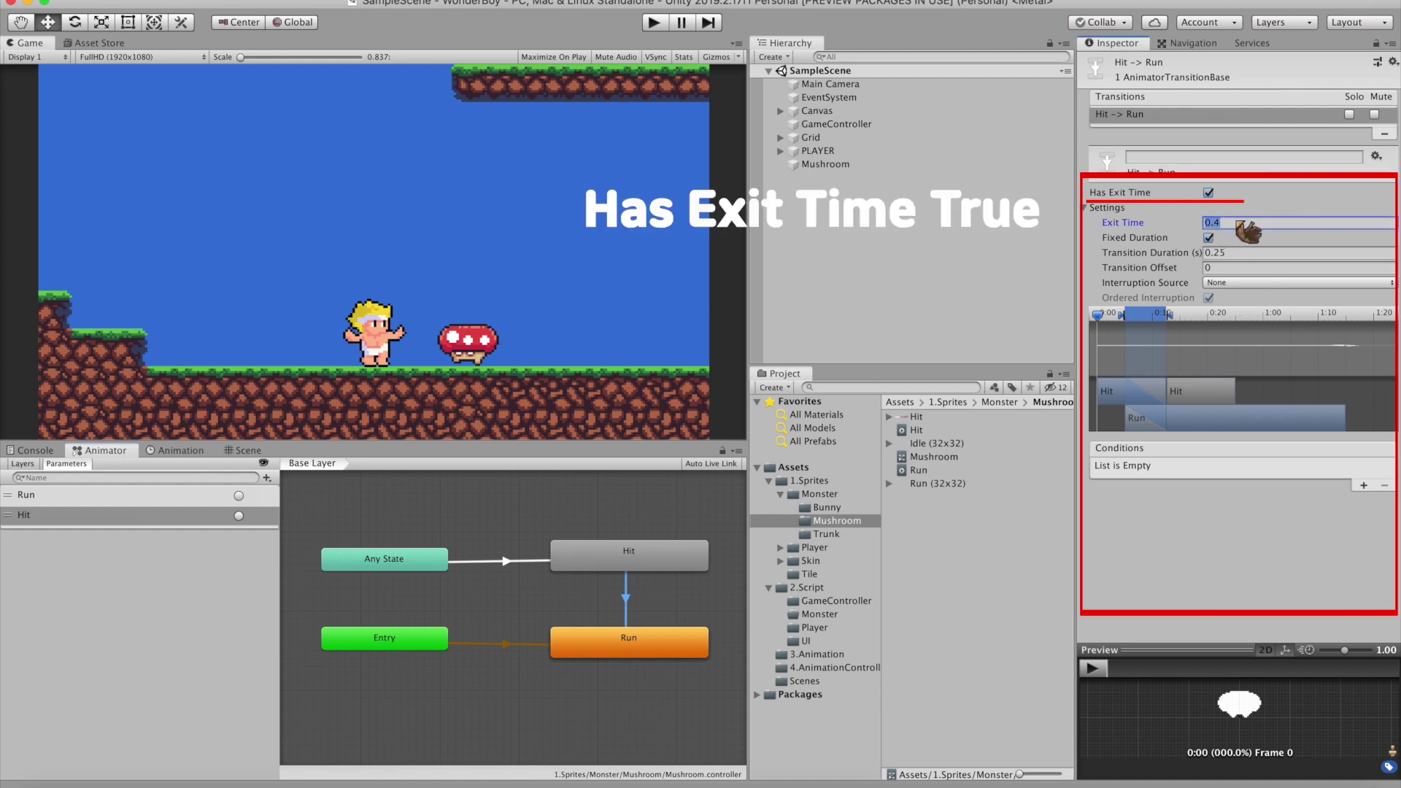
pyautogui.write('1')
pyautogui.click(1243, 252)
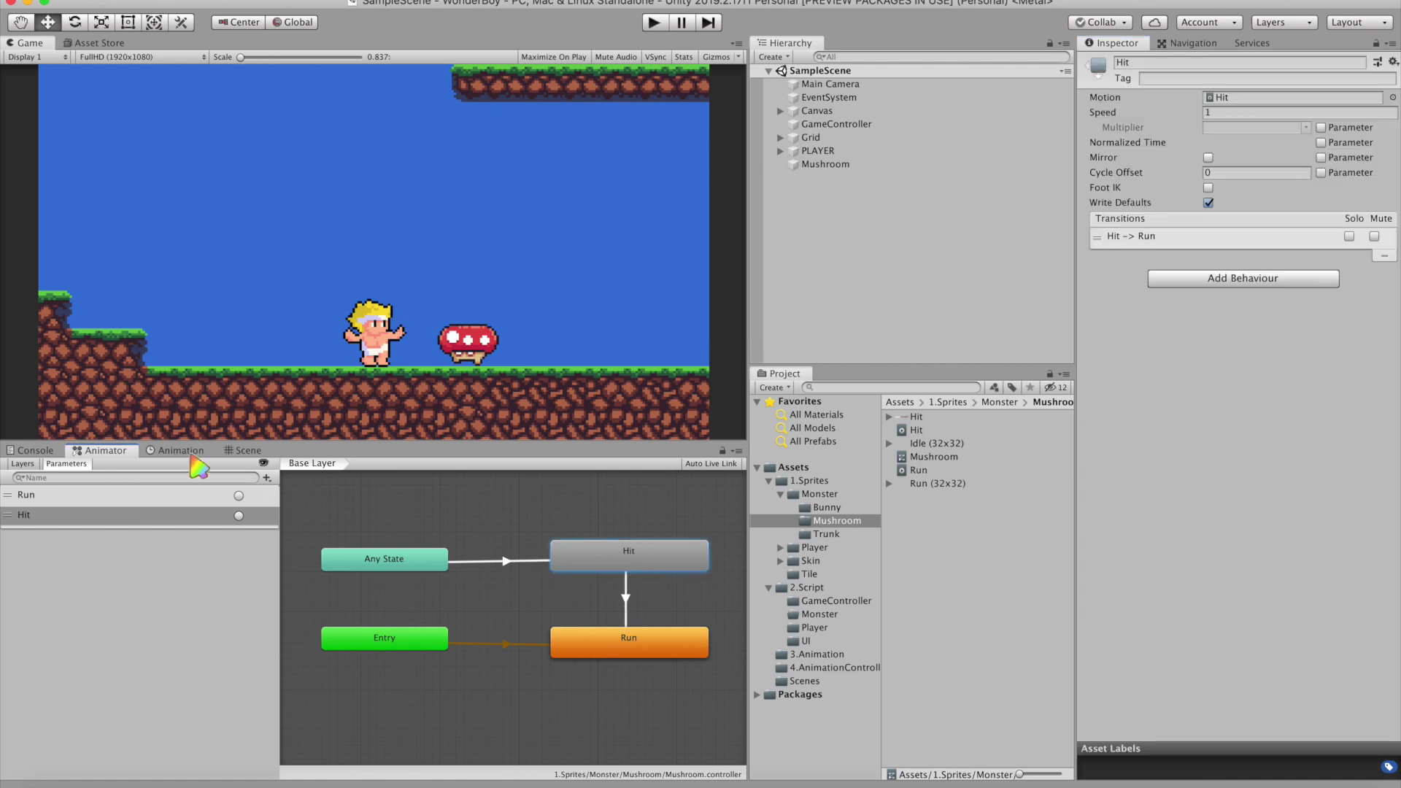
# Set the Hit clip's sample rate to 60, select its five sprite keys, and preview it
pyautogui.click(175, 450)
pyautogui.click(87, 479)
pyautogui.click(736, 463)
pyautogui.moveTo(788, 552)
pyautogui.click(910, 612)
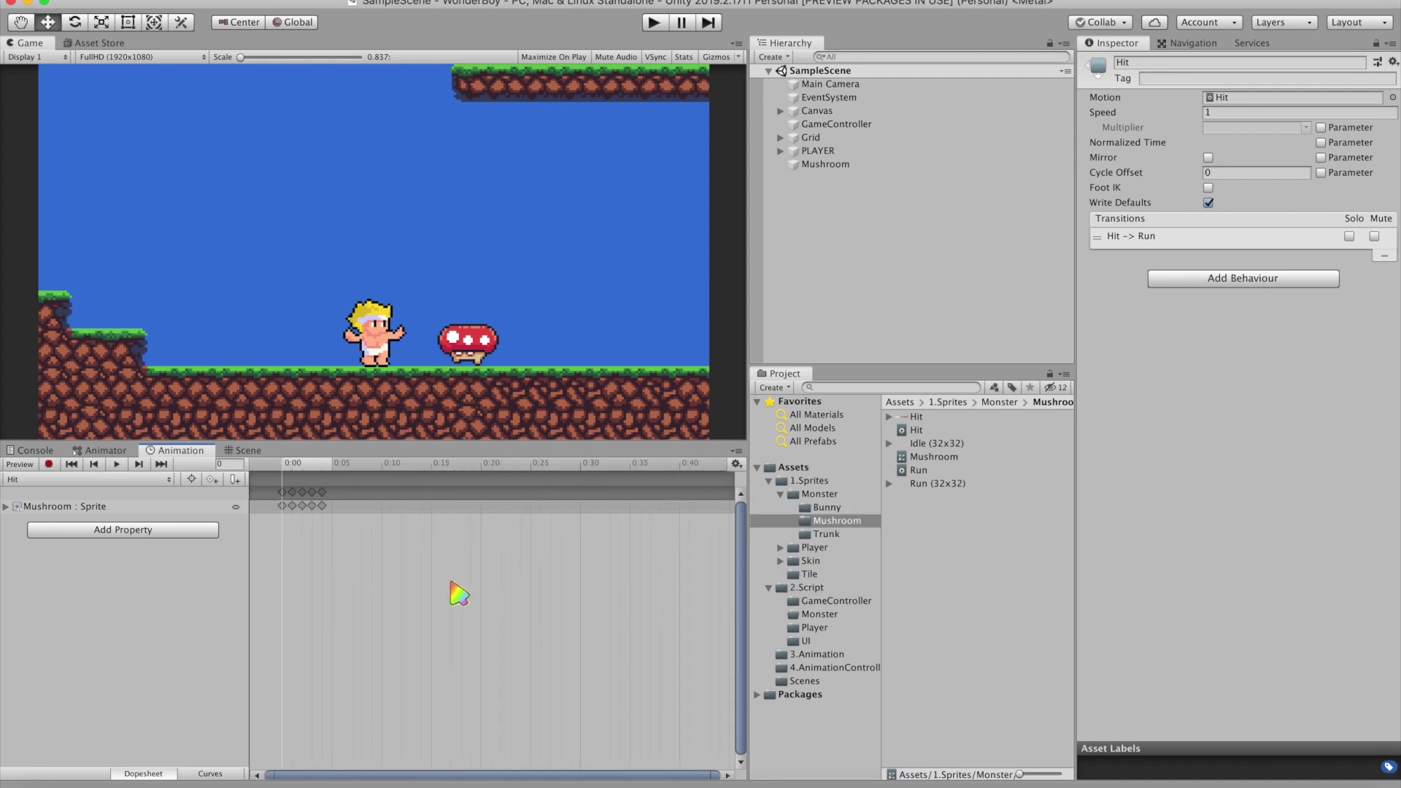
pyautogui.click(444, 510)
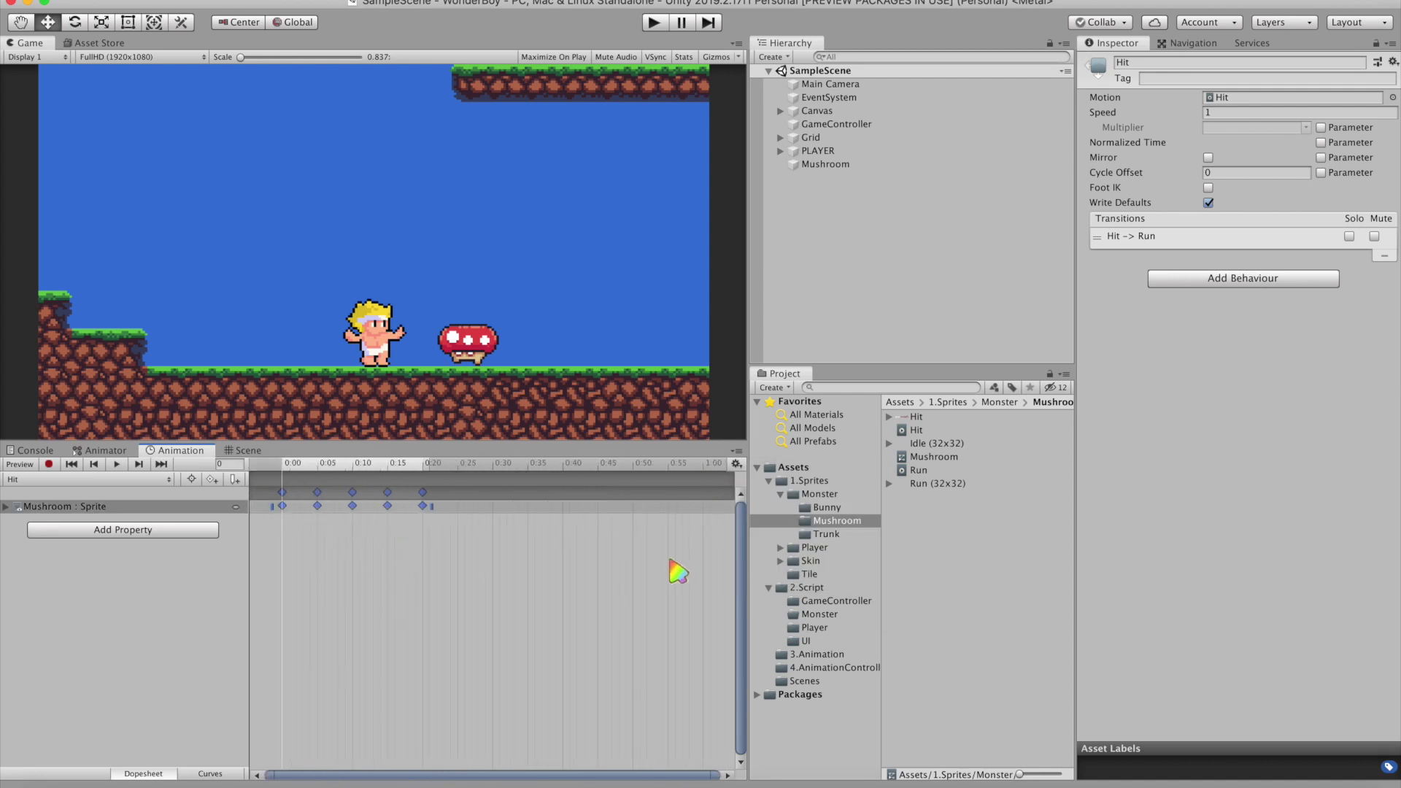
pyautogui.scroll(2, 460, 576)
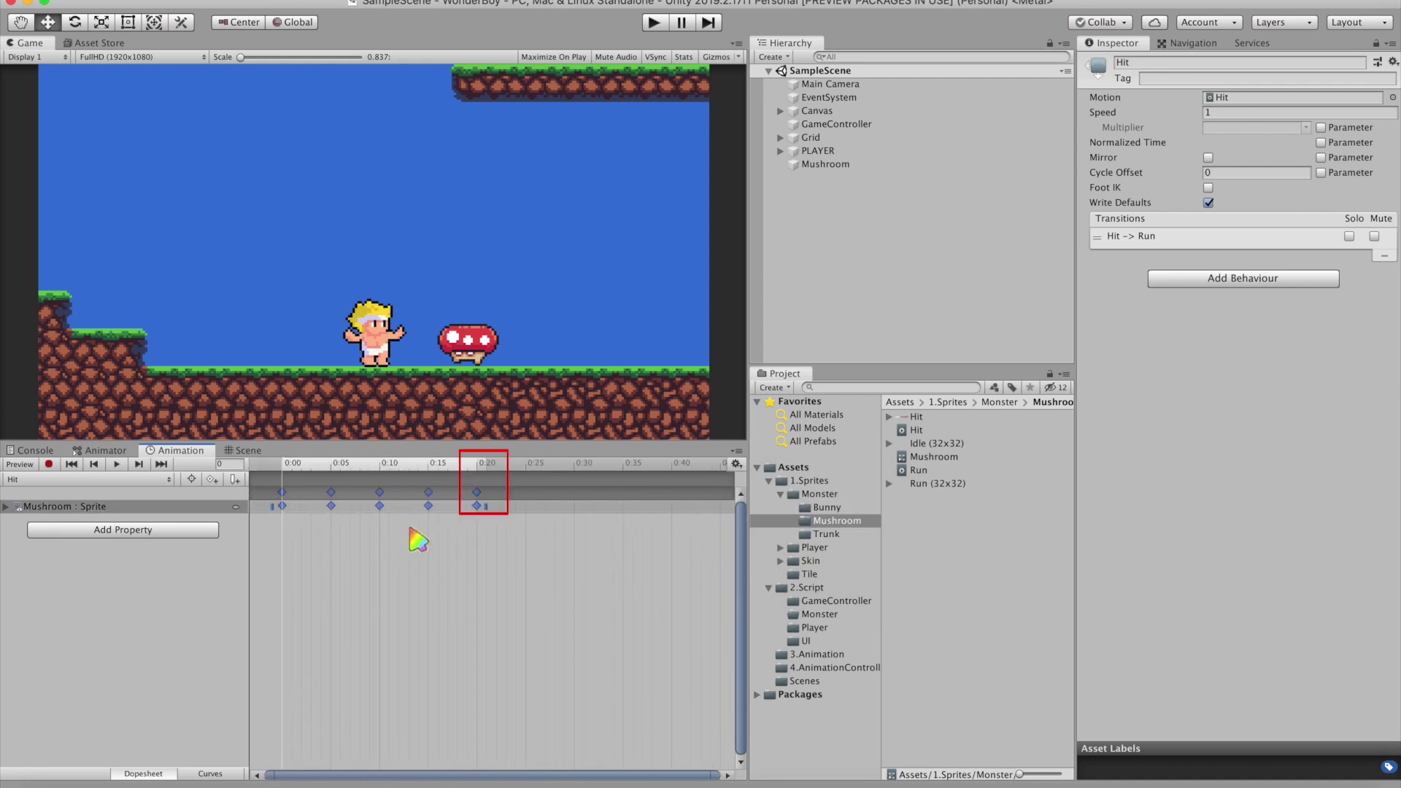
pyautogui.click(117, 464)
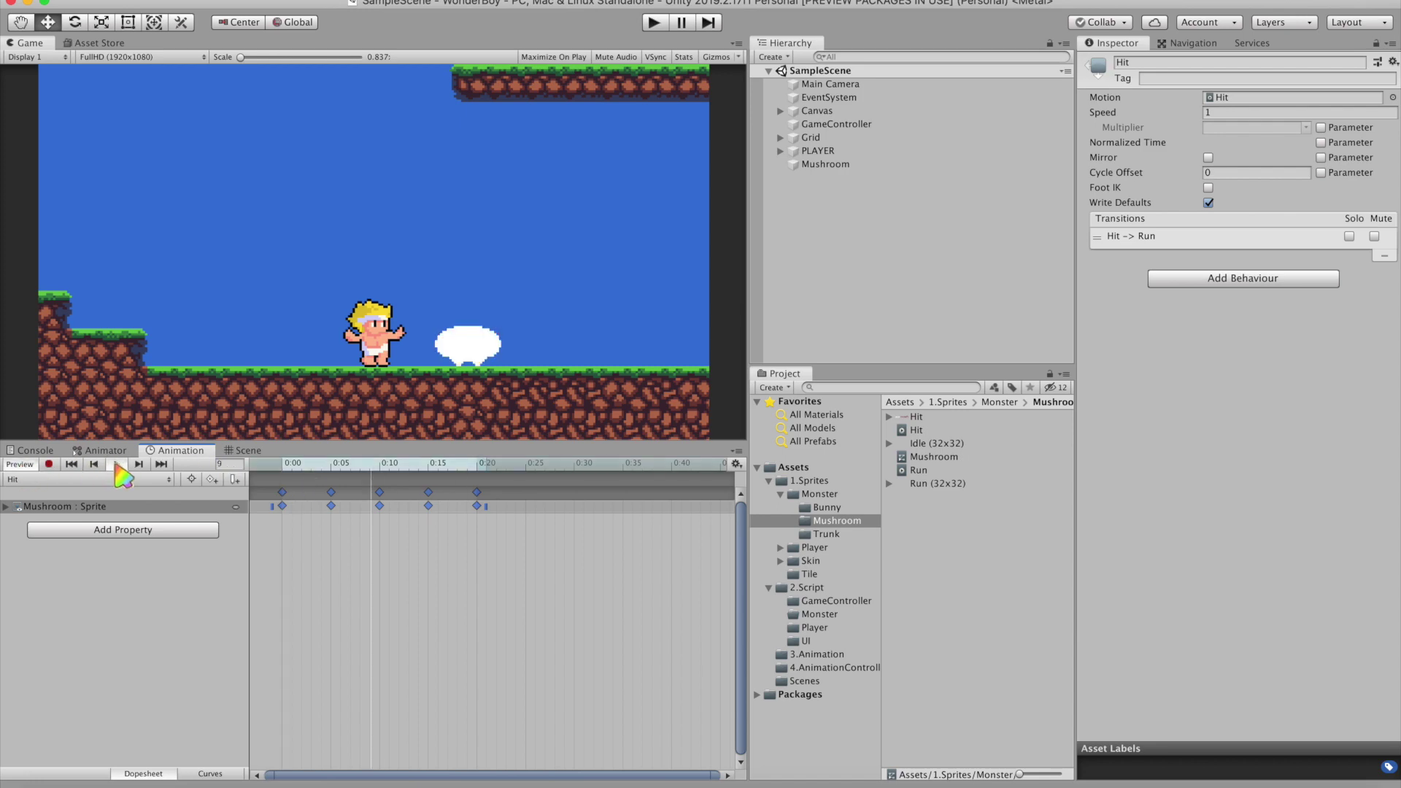
# Give Mushroom an empty child carrying a trigger copy of the mushroom's Box Collider 2D
pyautogui.rightClick(826, 164)
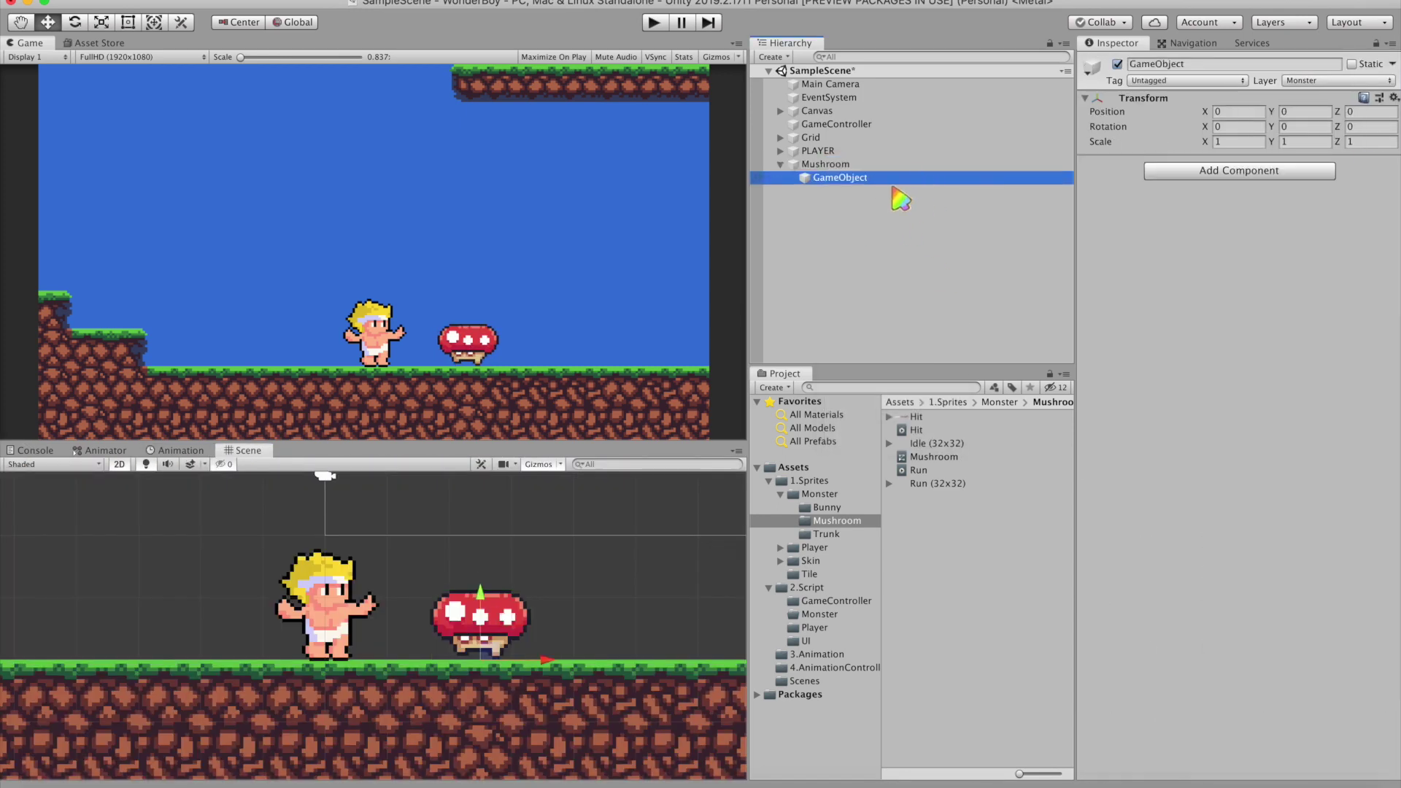
pyautogui.click(910, 165)
pyautogui.click(1381, 473)
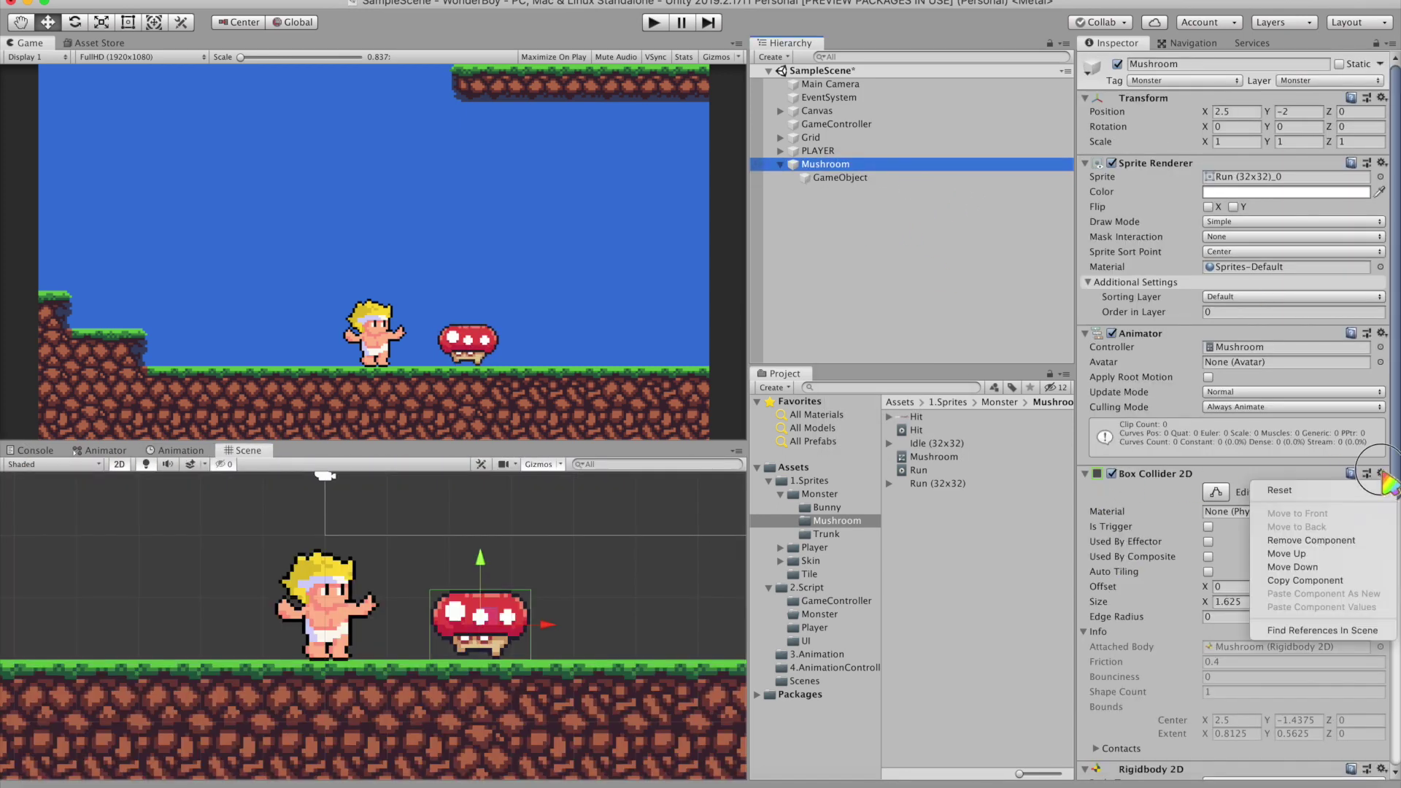
pyautogui.click(1327, 582)
pyautogui.click(840, 177)
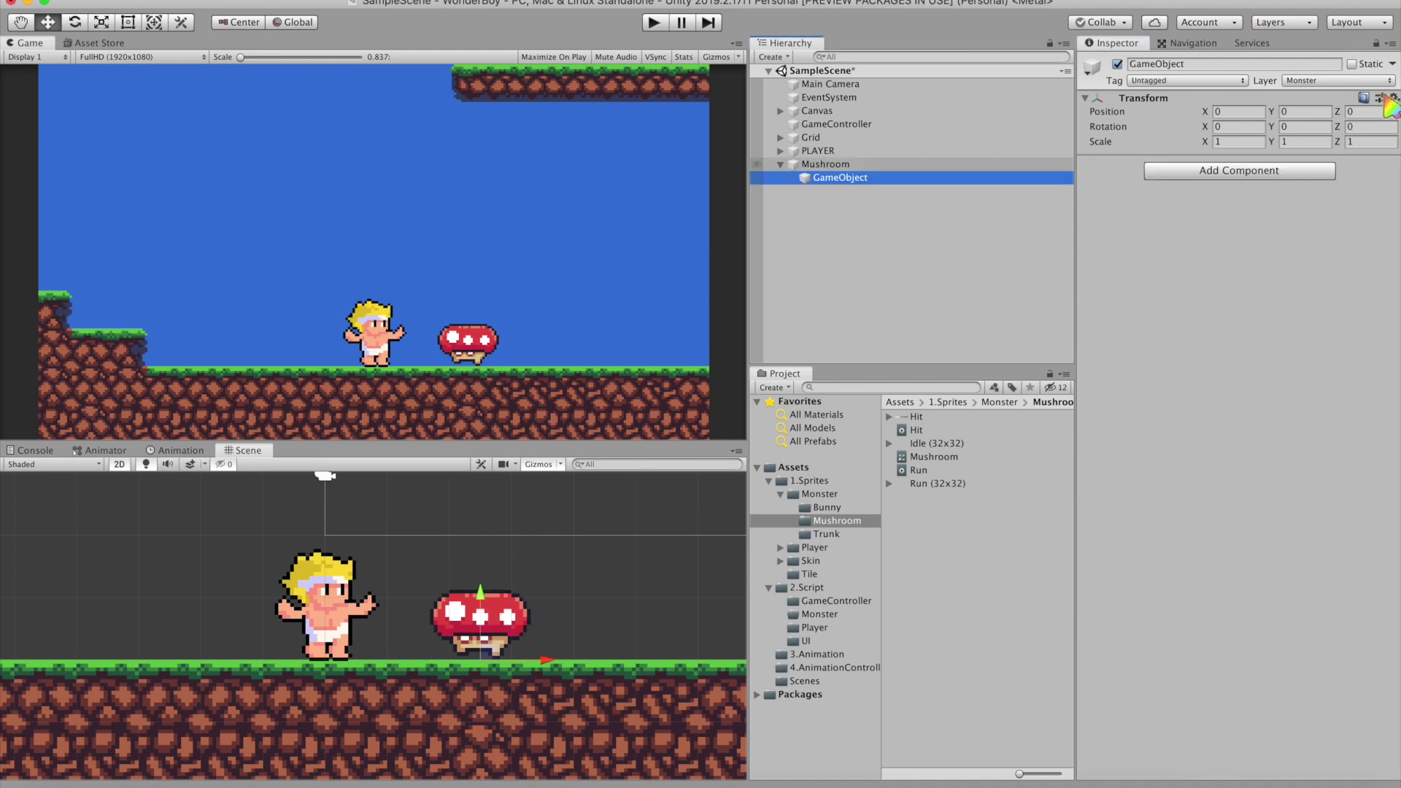
pyautogui.click(1382, 98)
pyautogui.click(1284, 178)
pyautogui.click(1136, 281)
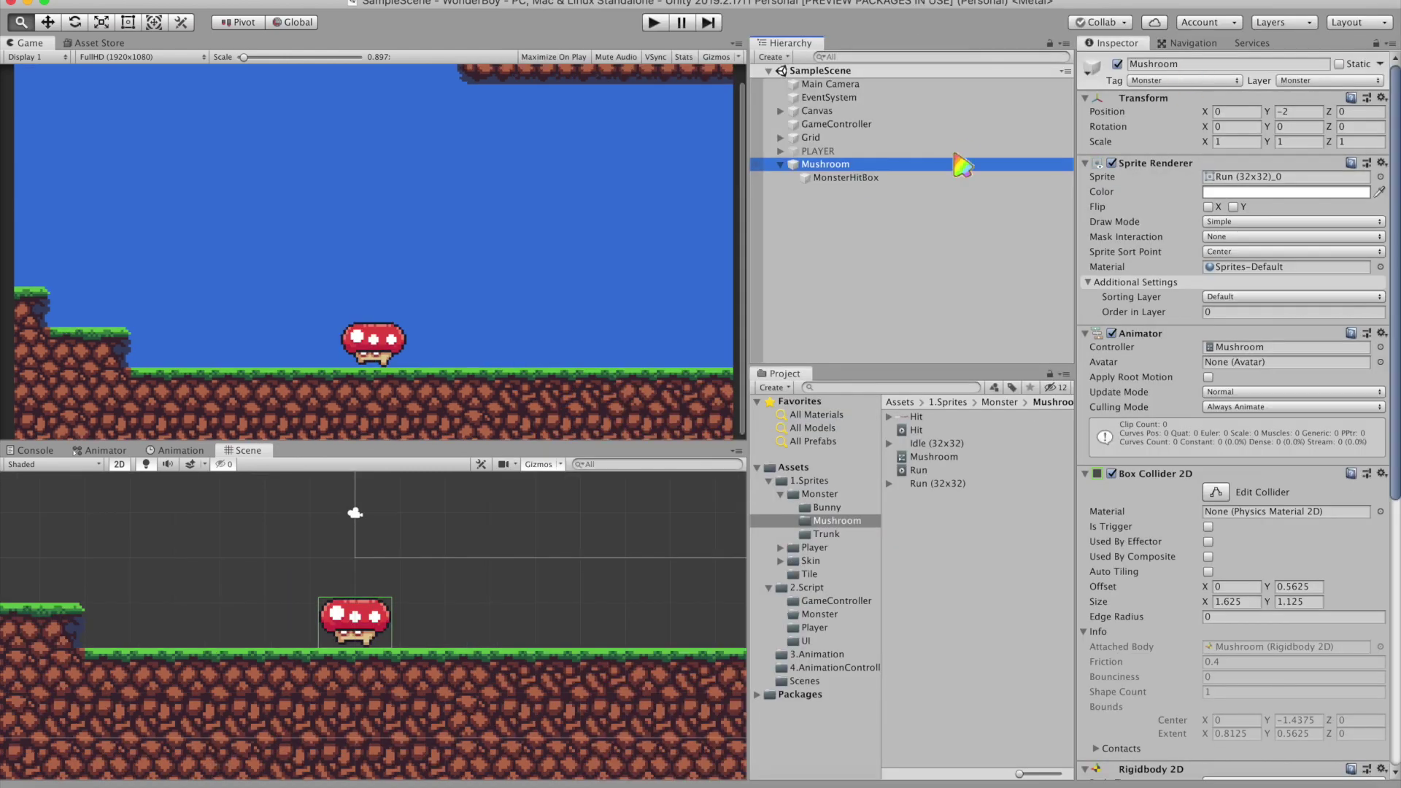
# Create two WallCheck children under Mushroom and put them on the Default layer
pyautogui.rightClick(807, 162)
pyautogui.click(961, 316)
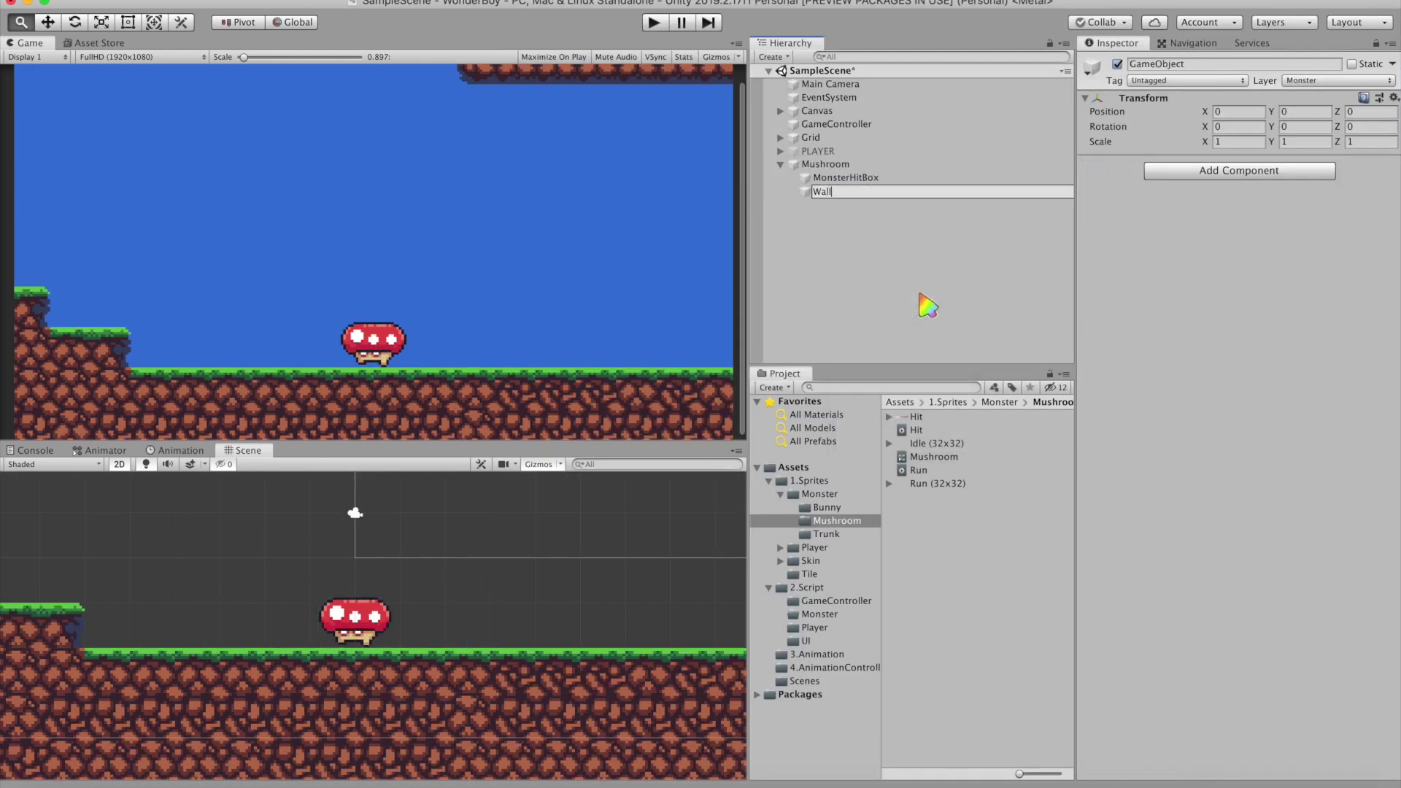
pyautogui.write('WallCheck')
pyautogui.press('Return')
pyautogui.hotkey('ctrl', 'd')
pyautogui.keyDown('shift'); pyautogui.click(867, 208); pyautogui.keyUp('shift')
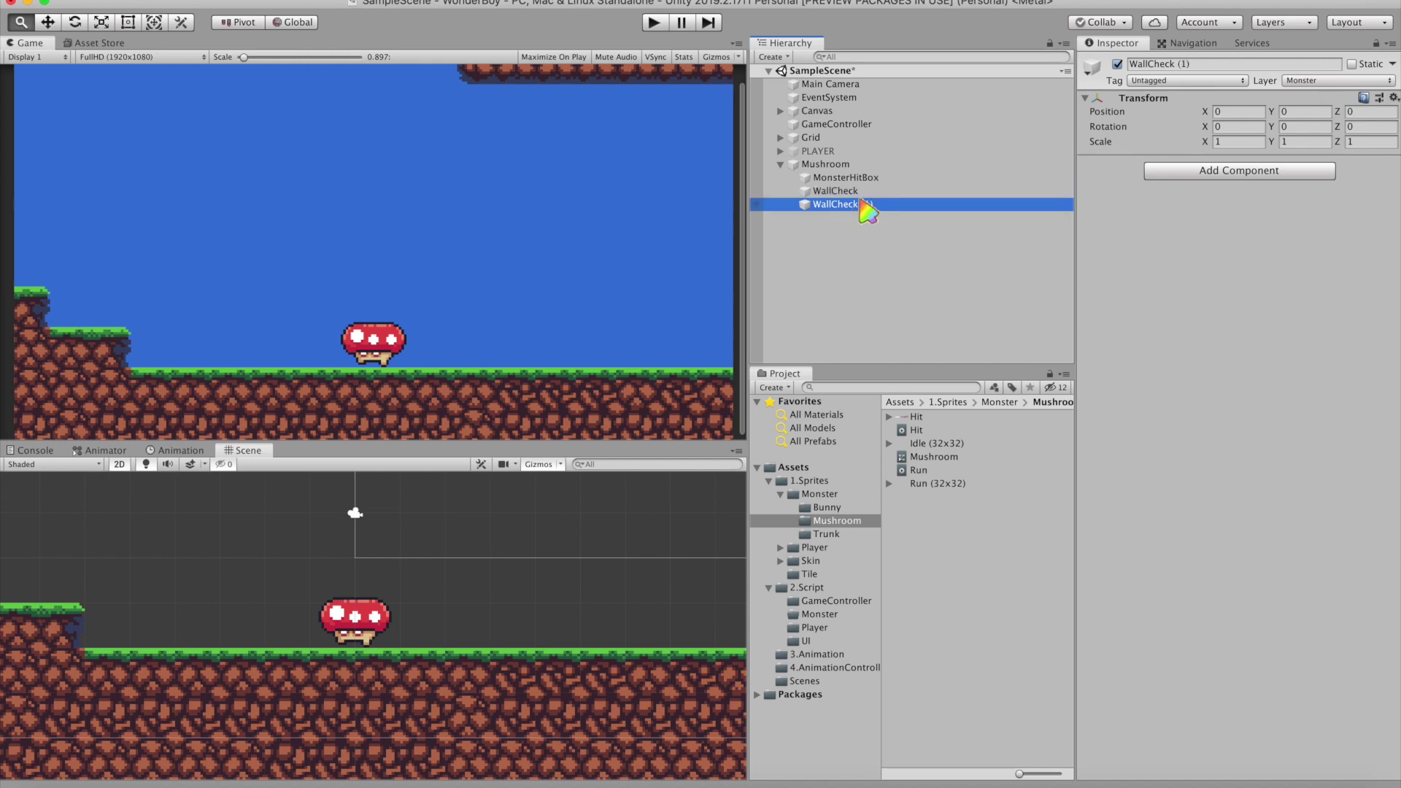
pyautogui.click(1339, 80)
pyautogui.click(1307, 9)
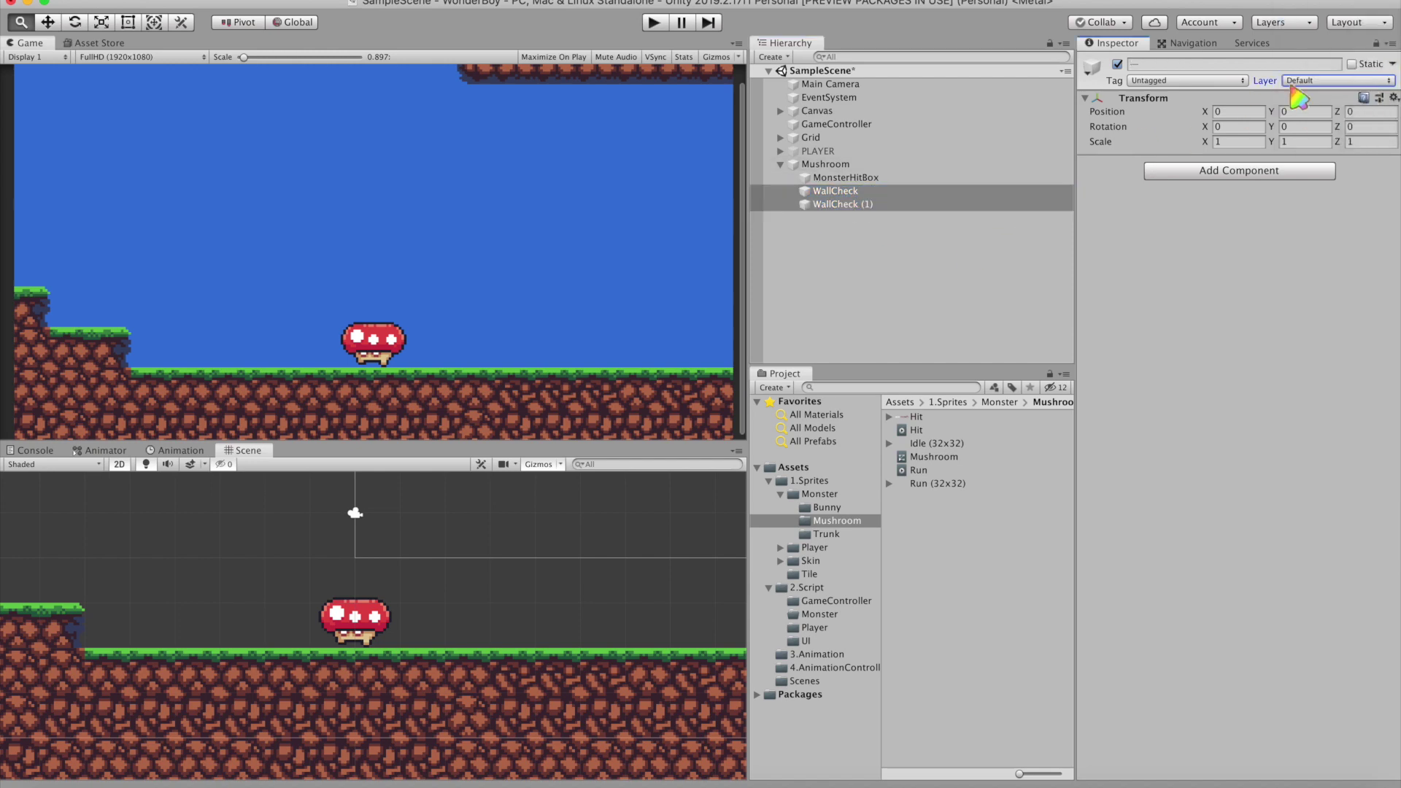
# Give both WallCheck points a gizmo icon, then select the first one alone
pyautogui.click(825, 164)
pyautogui.click(836, 190)
pyautogui.keyDown('shift'); pyautogui.click(843, 203); pyautogui.keyUp('shift')
pyautogui.click(1093, 68)
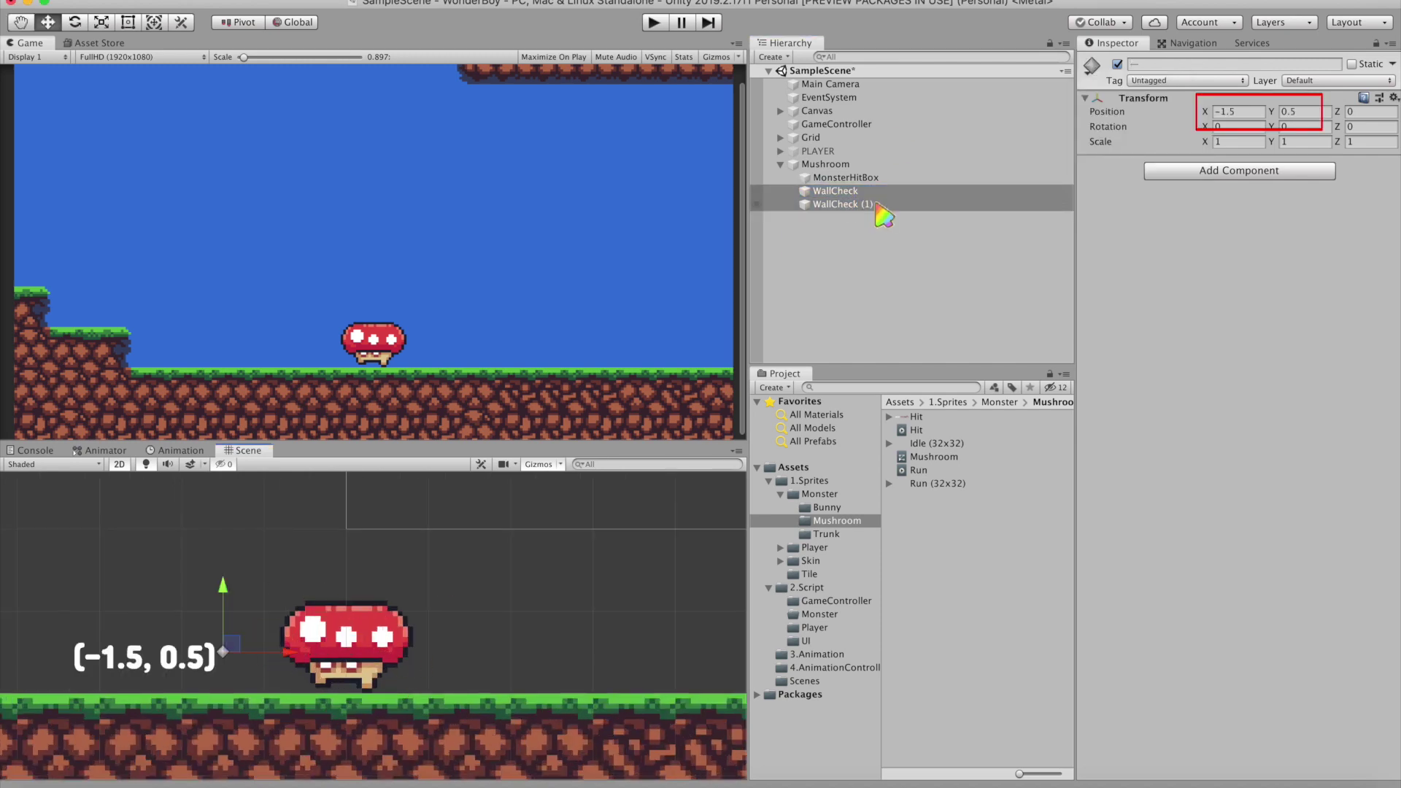
pyautogui.click(836, 191)
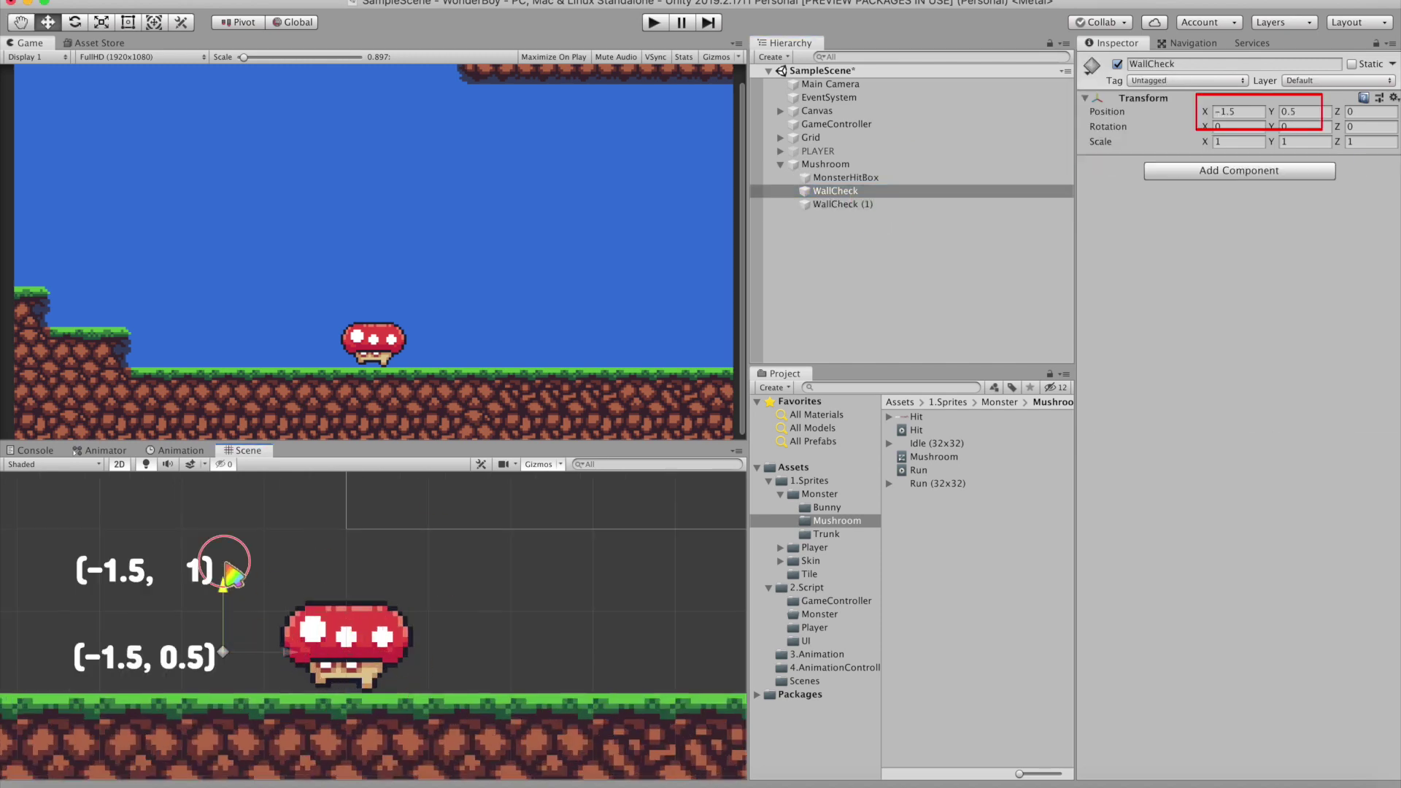
pyautogui.scroll(-3, 276, 584)
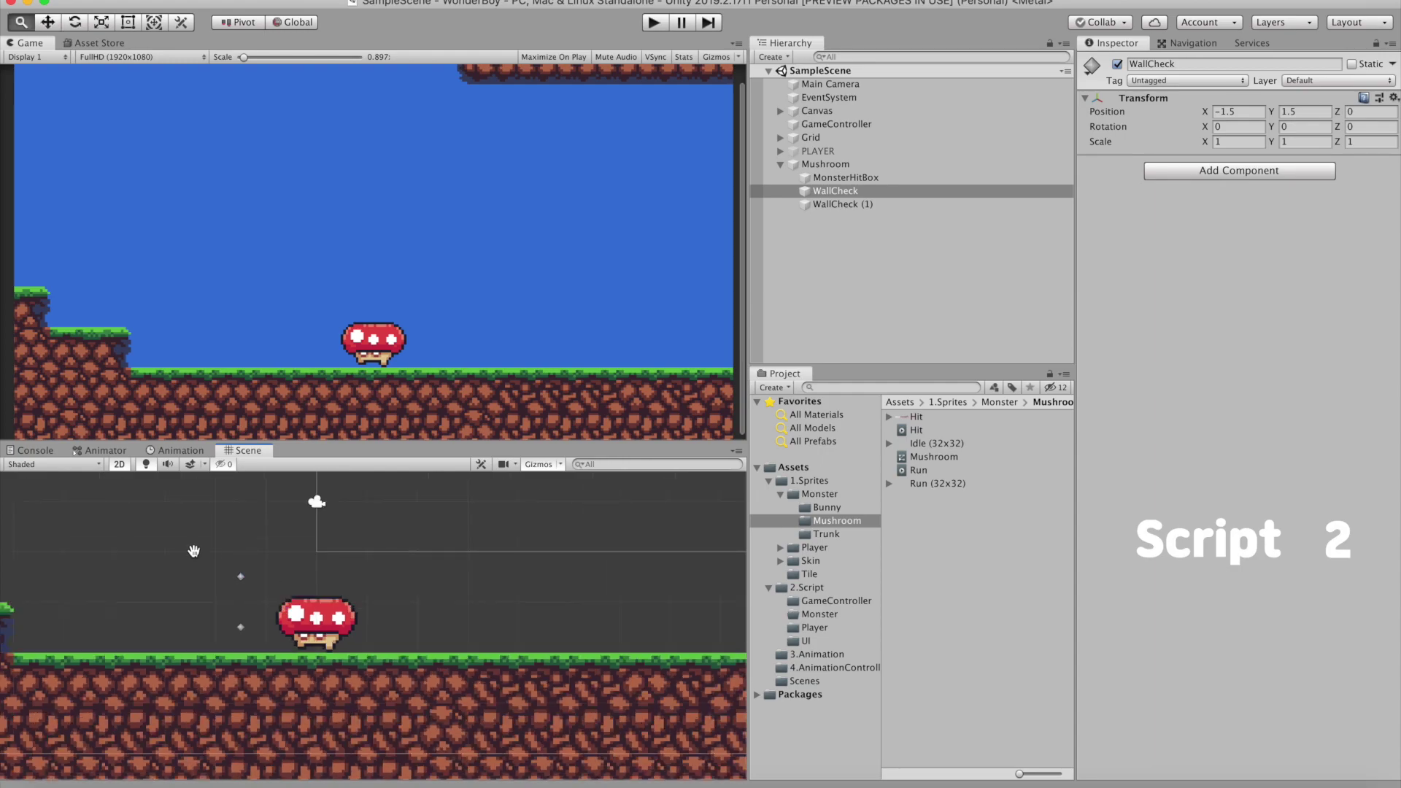
# Scroll down the Inspector to the Mushroom script's fields
pyautogui.scroll(-3, 343, 582)
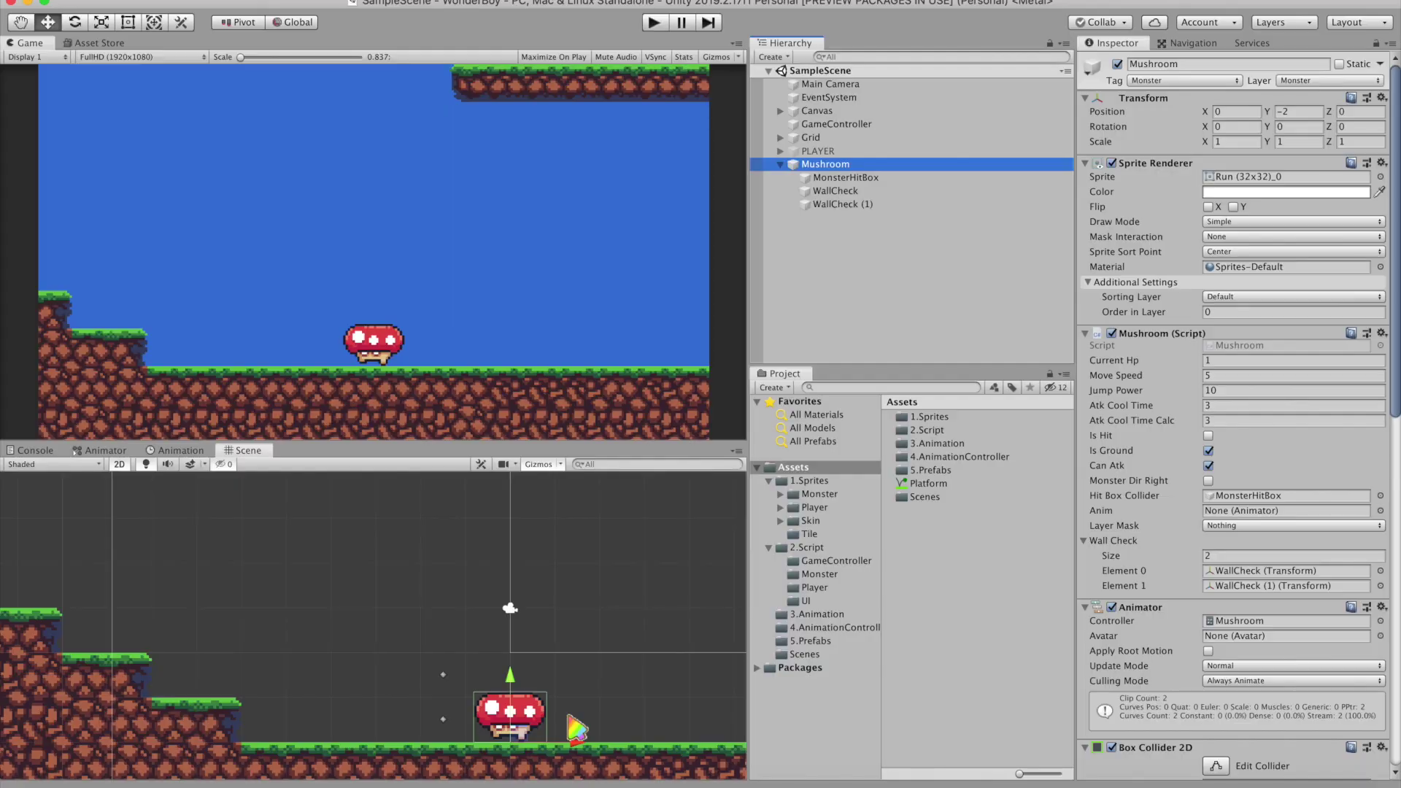
# Shift the mushroom right and set its script's Layer Mask to Platform
pyautogui.moveTo(584, 734); pyautogui.dragTo(728, 736)
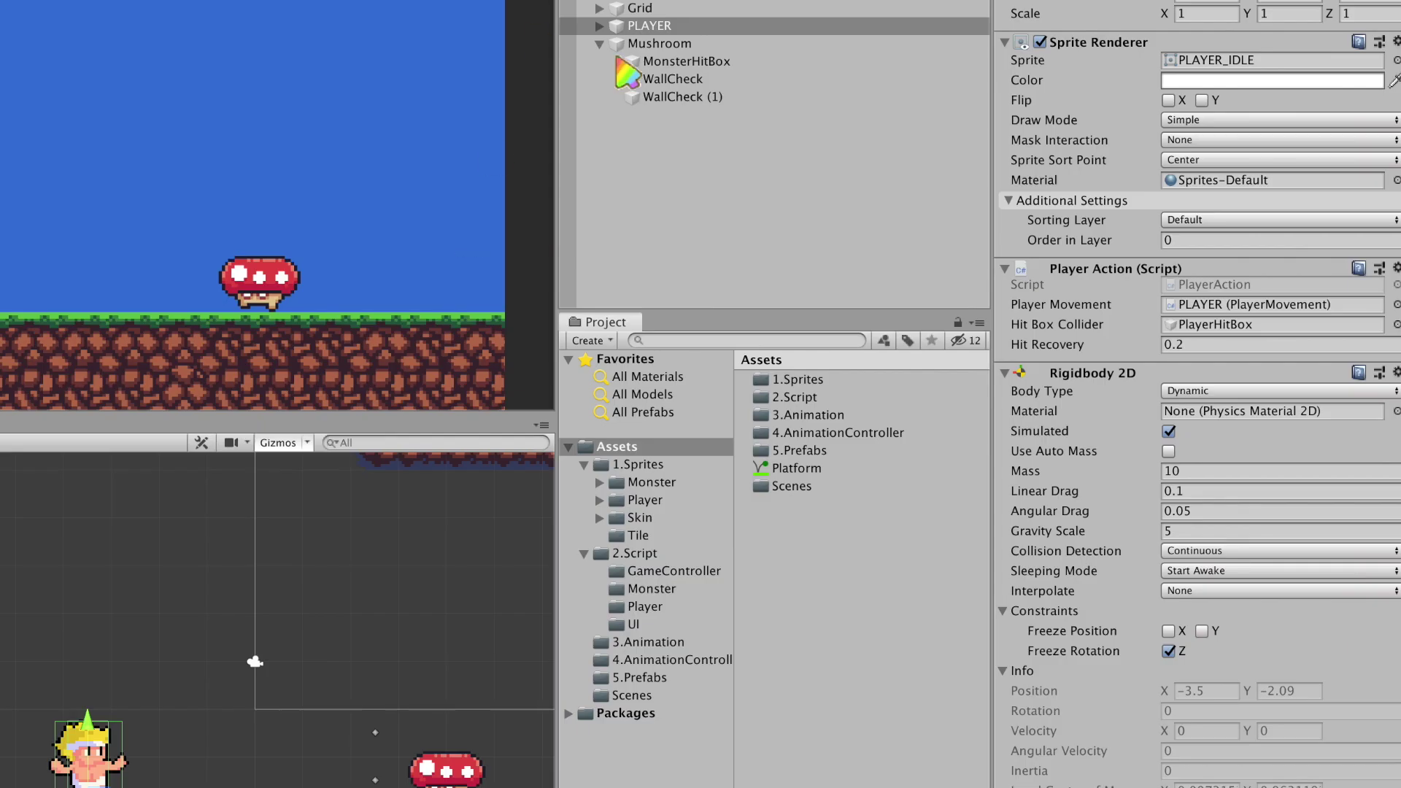
pyautogui.click(1241, 524)
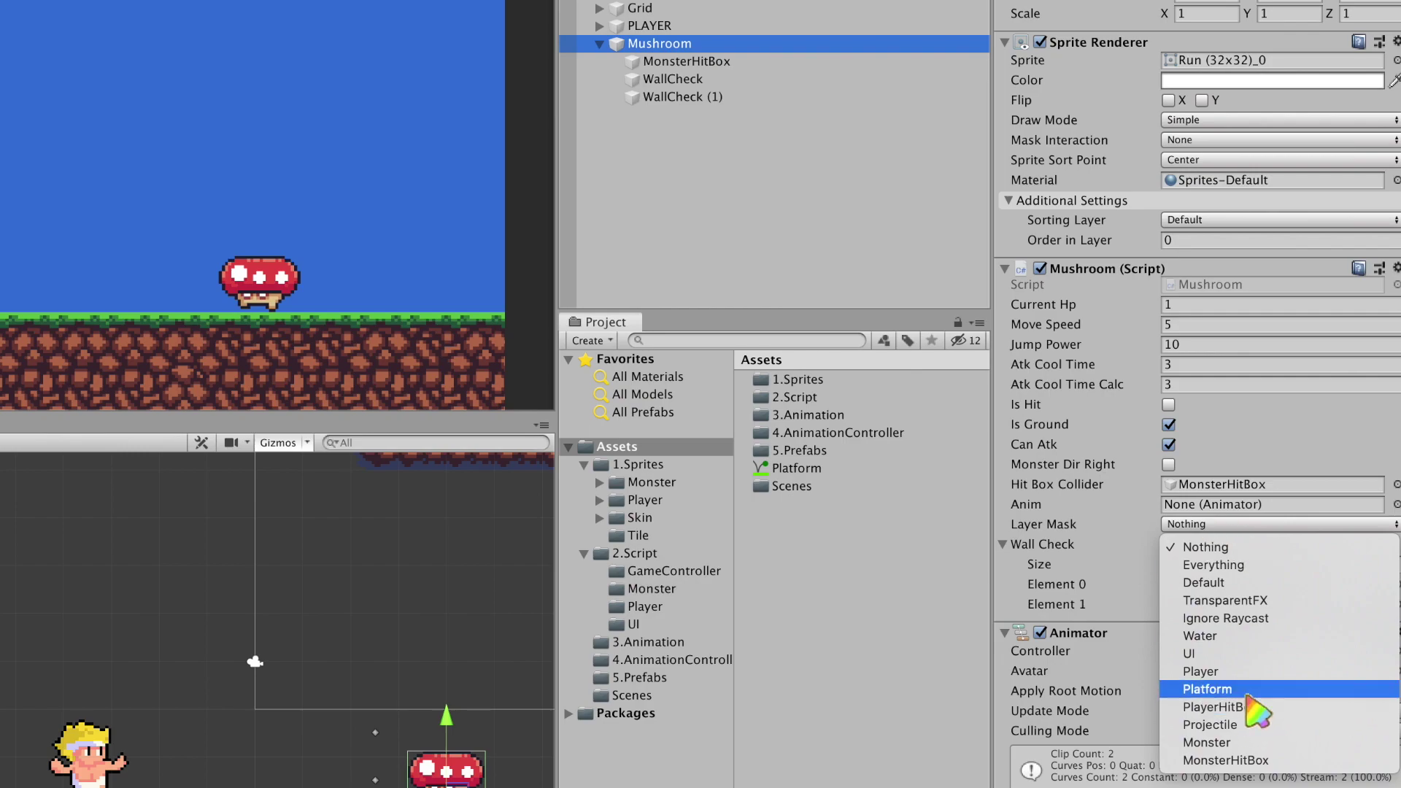
pyautogui.click(1249, 692)
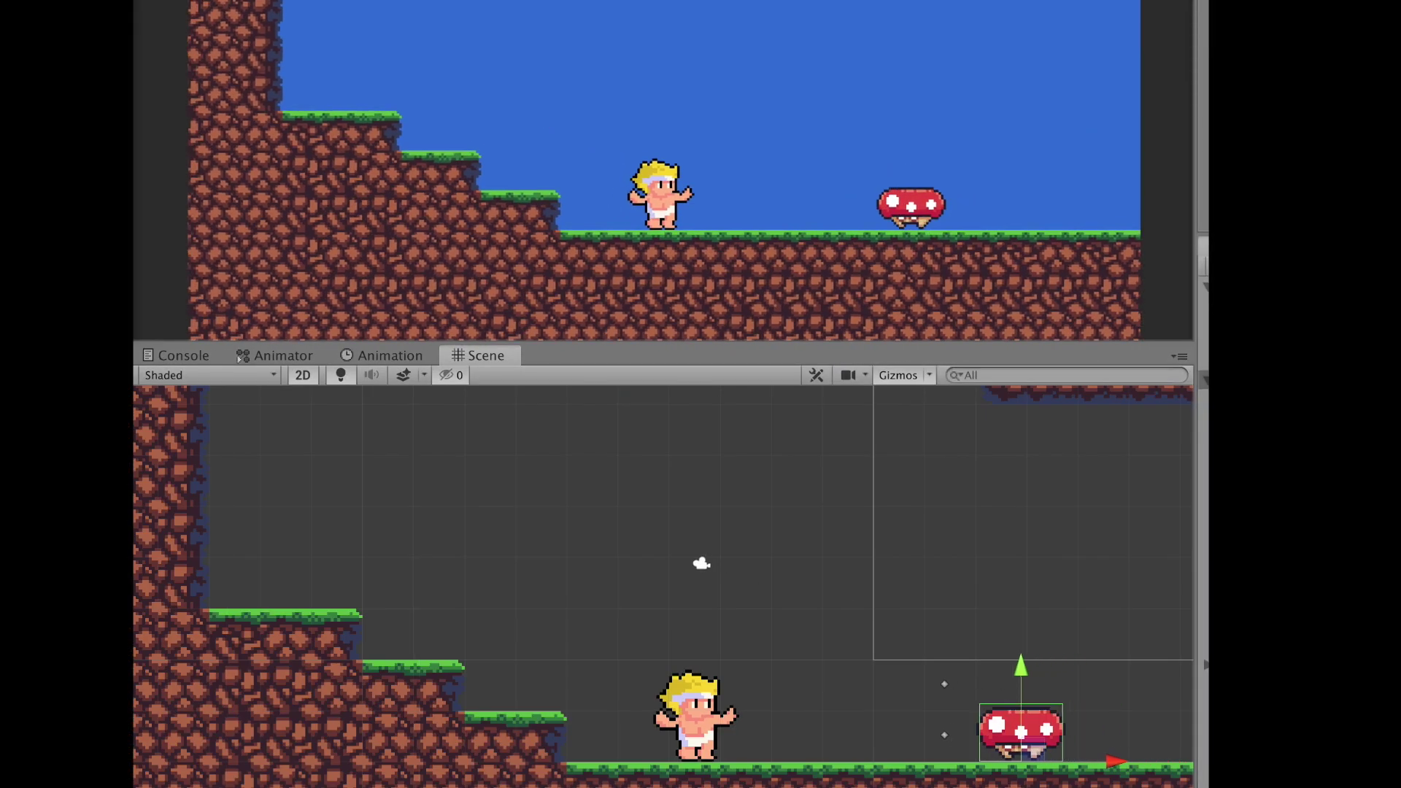
# Play-test by walking the player left and right and jumping
pyautogui.press('Right')
pyautogui.press('space')
pyautogui.press('Left')
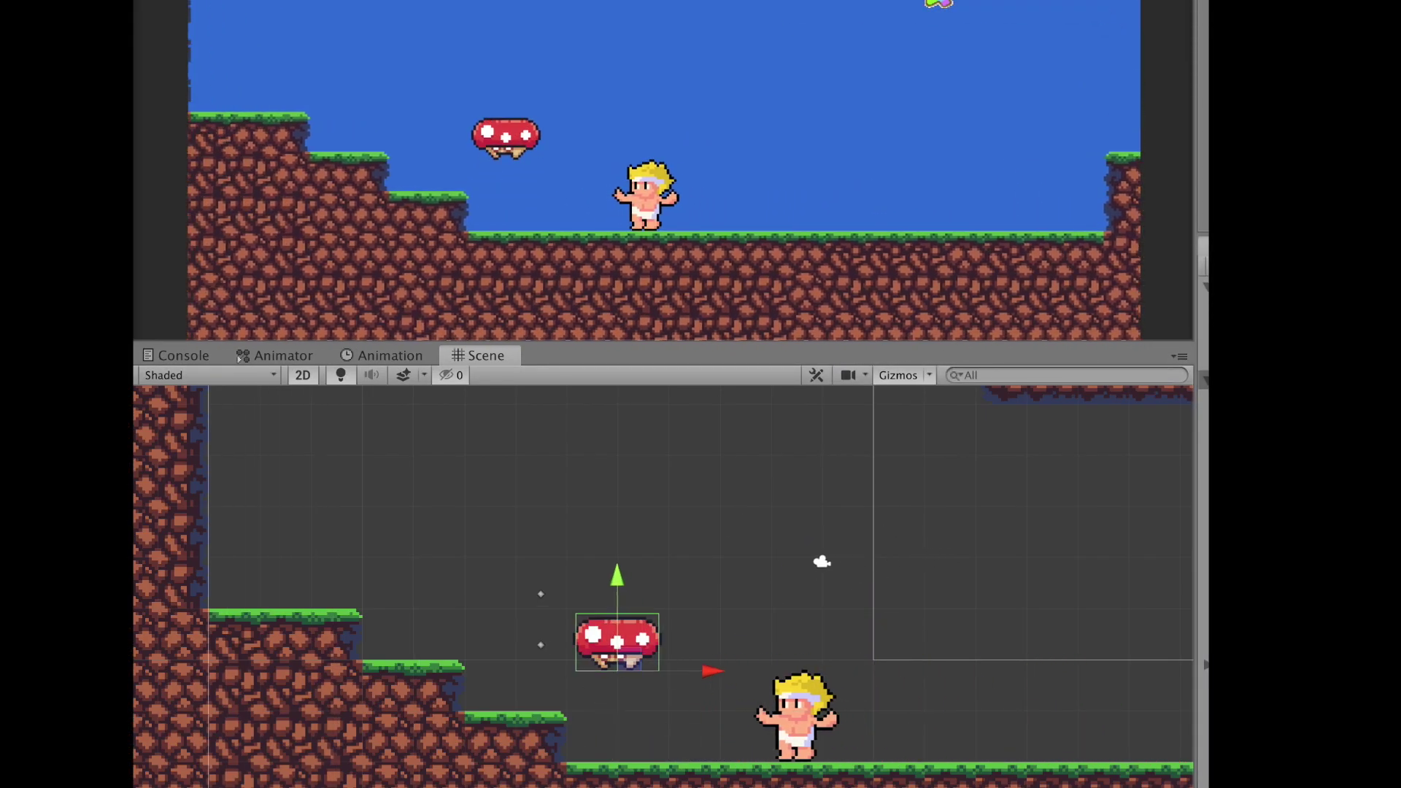
pyautogui.press('Right')
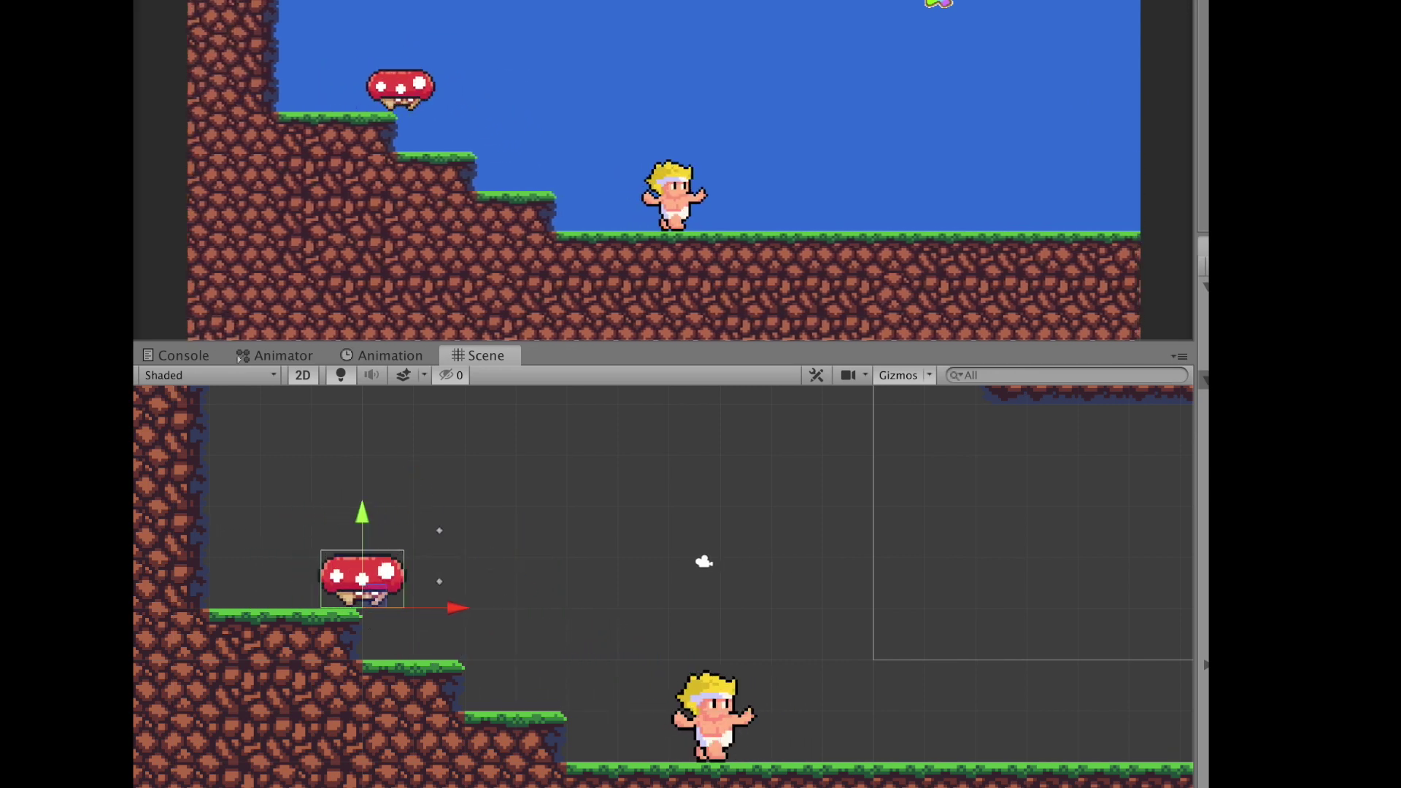
pyautogui.press('Right')
pyautogui.press('space')
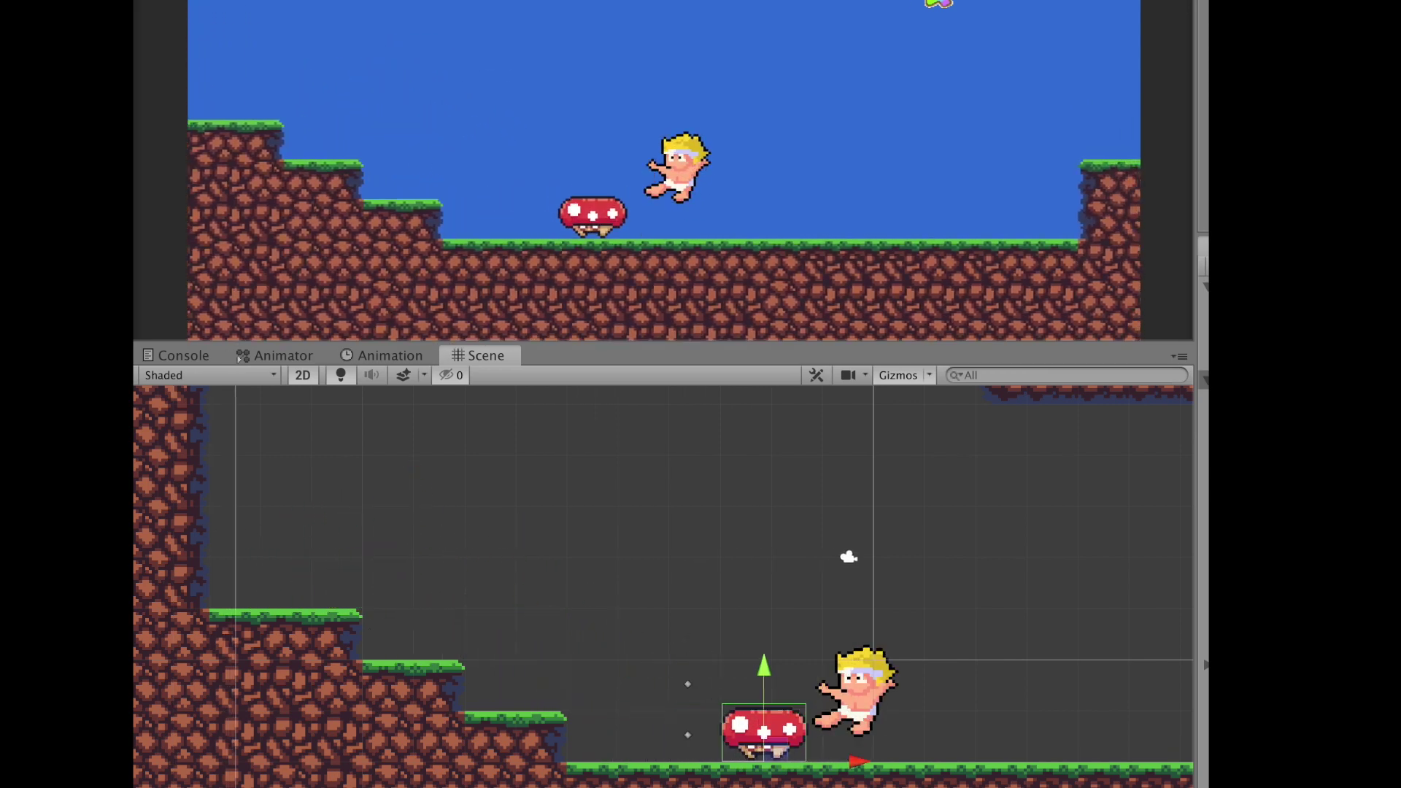
pyautogui.press('Left')
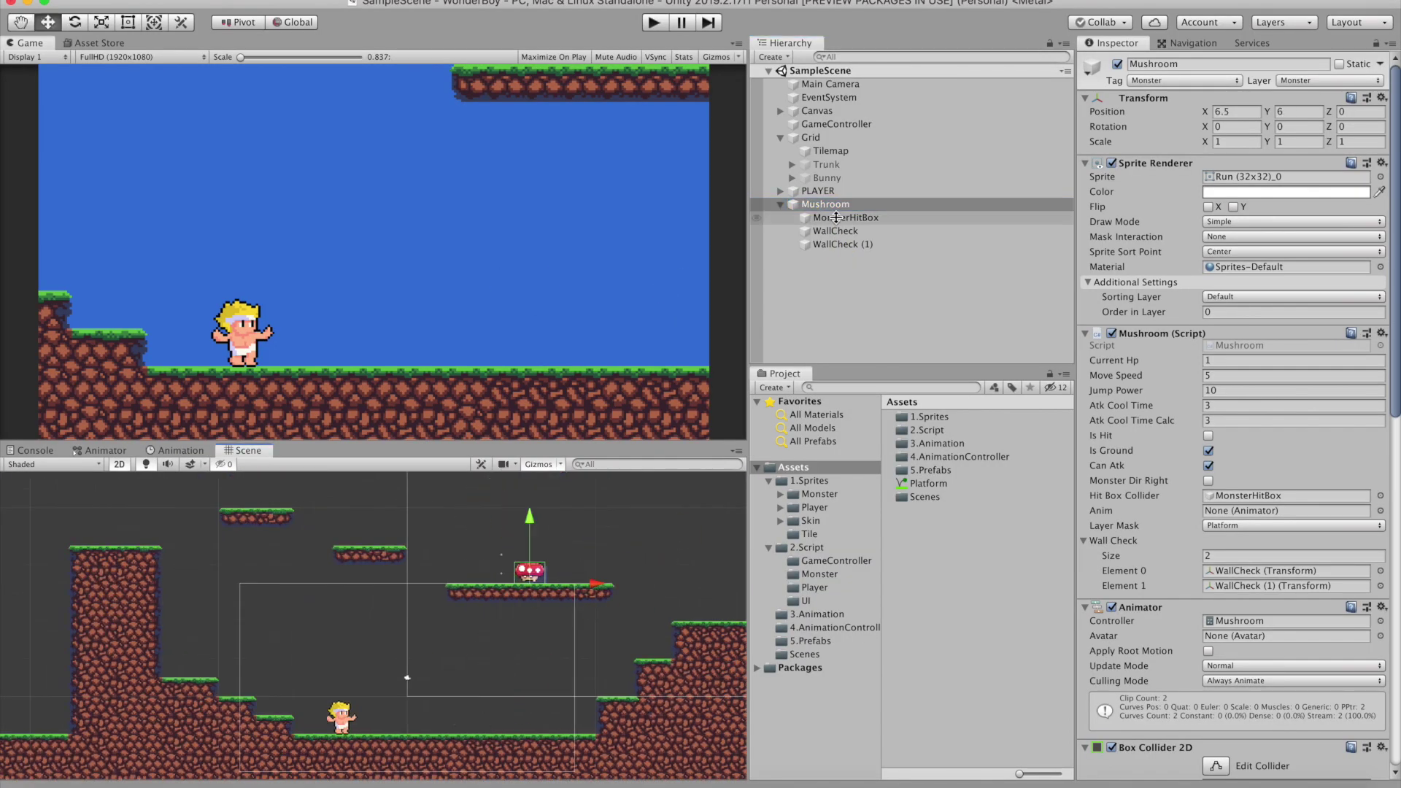
# Create an Edge object on the Platform layer with a trigger Box Collider 2D at the platform's left end
pyautogui.rightClick(821, 235)
pyautogui.click(847, 385)
pyautogui.write('Ed')
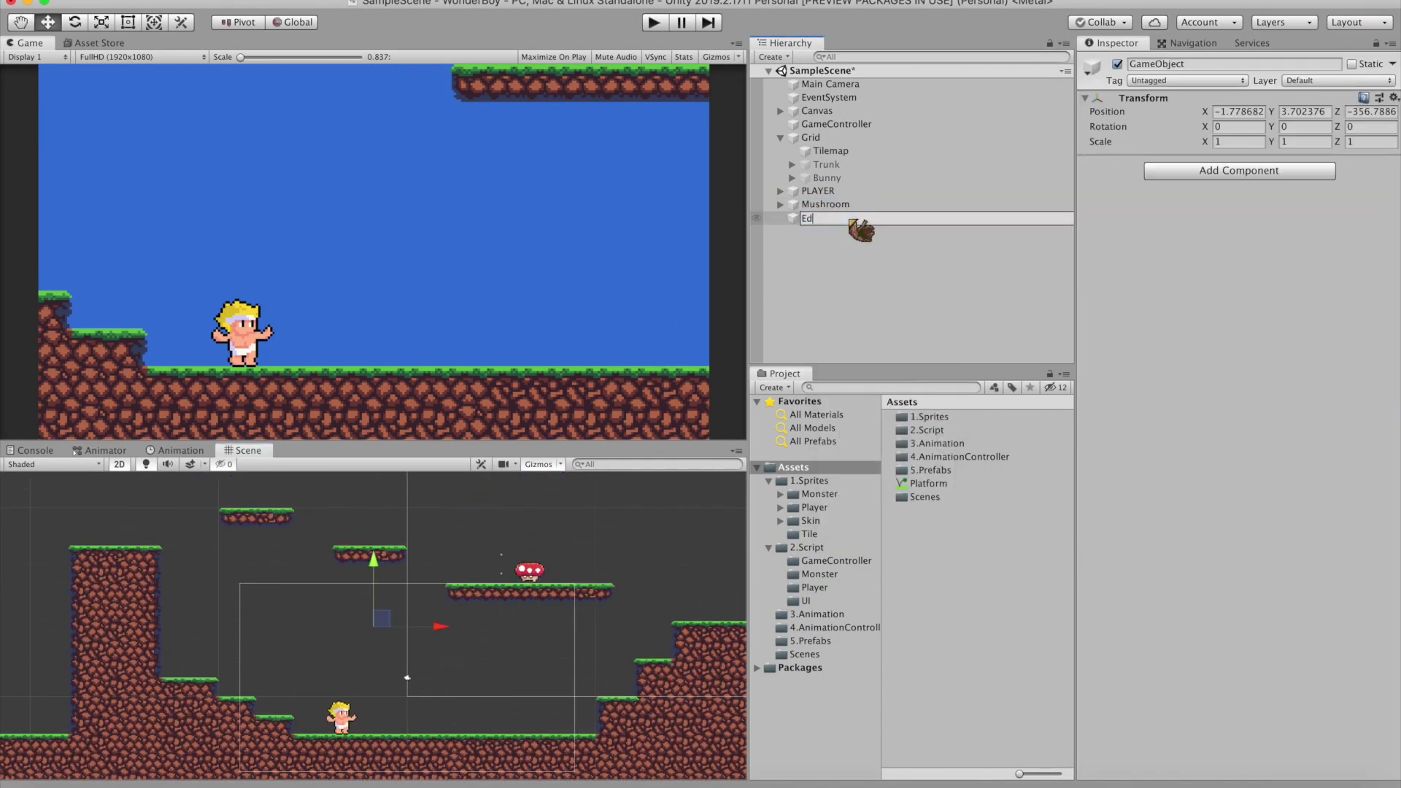
pyautogui.write('ge')
pyautogui.press('Return')
pyautogui.click(1339, 80)
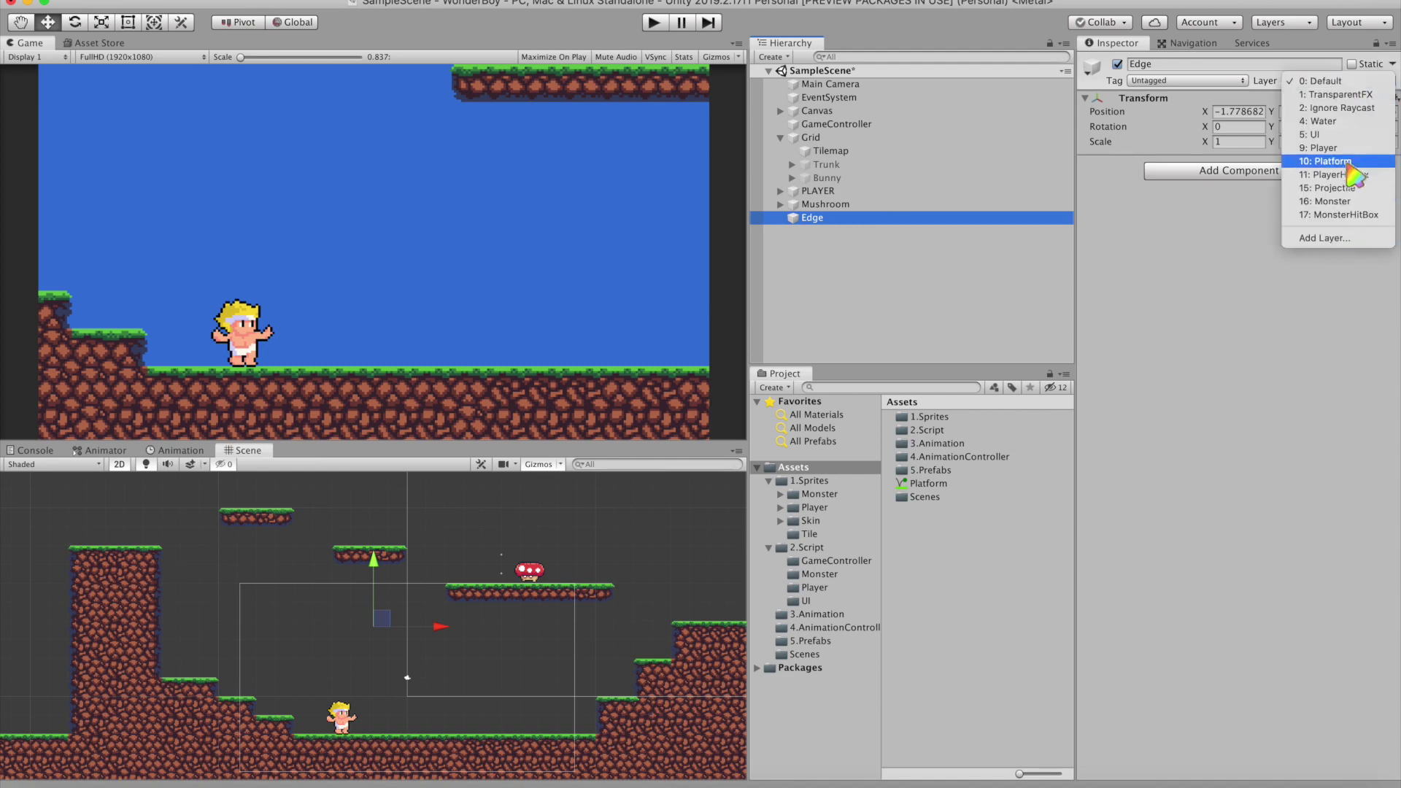
pyautogui.click(1349, 165)
pyautogui.click(1238, 170)
pyautogui.write('box')
pyautogui.click(1220, 261)
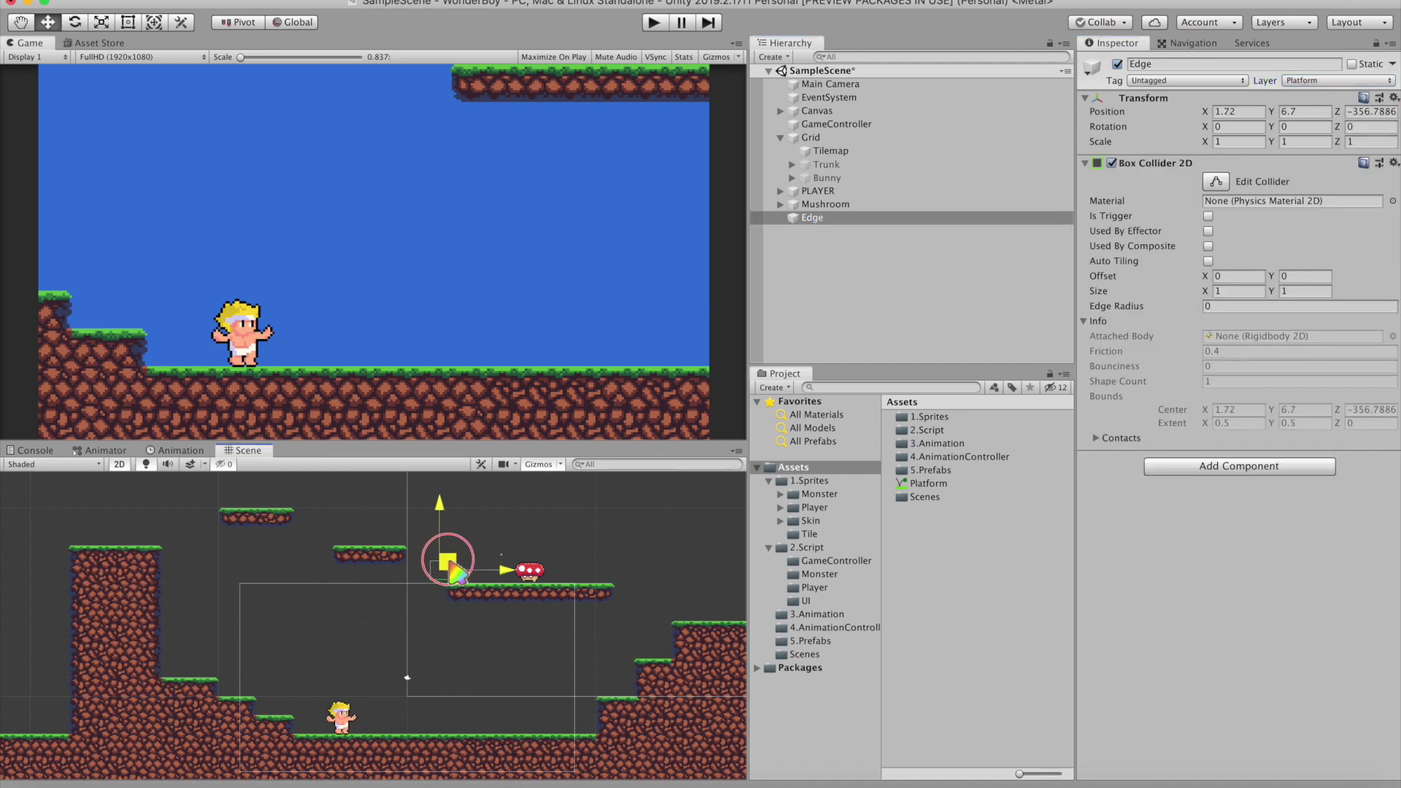
pyautogui.moveTo(447, 559)
pyautogui.mouseDown()
pyautogui.moveTo(434, 578)
pyautogui.moveTo(399, 567)
pyautogui.mouseUp()
pyautogui.scroll(3, 435, 578)
pyautogui.click(1208, 216)
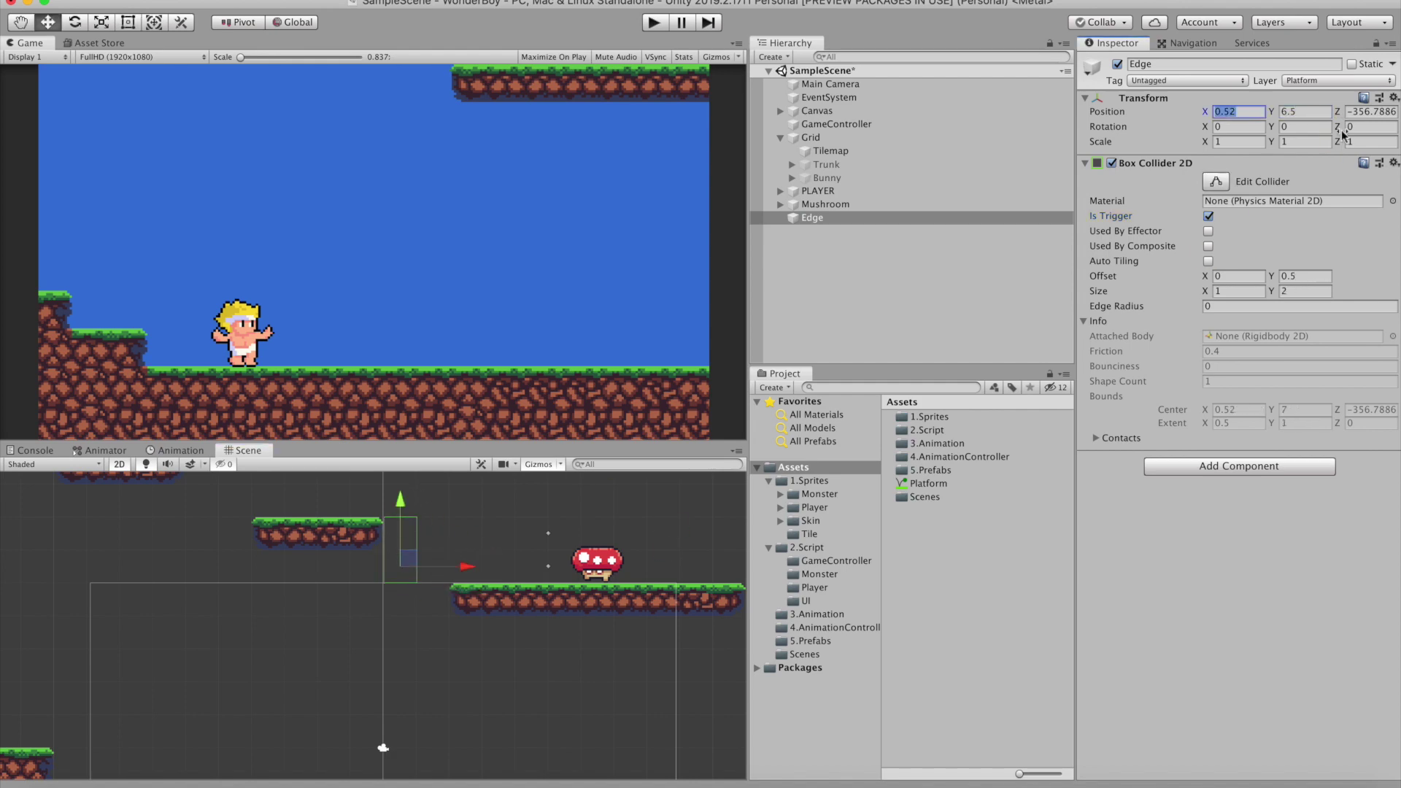
# Duplicate it as Edge (1) at the platform's right end and test-run the scene
pyautogui.press('super+d')
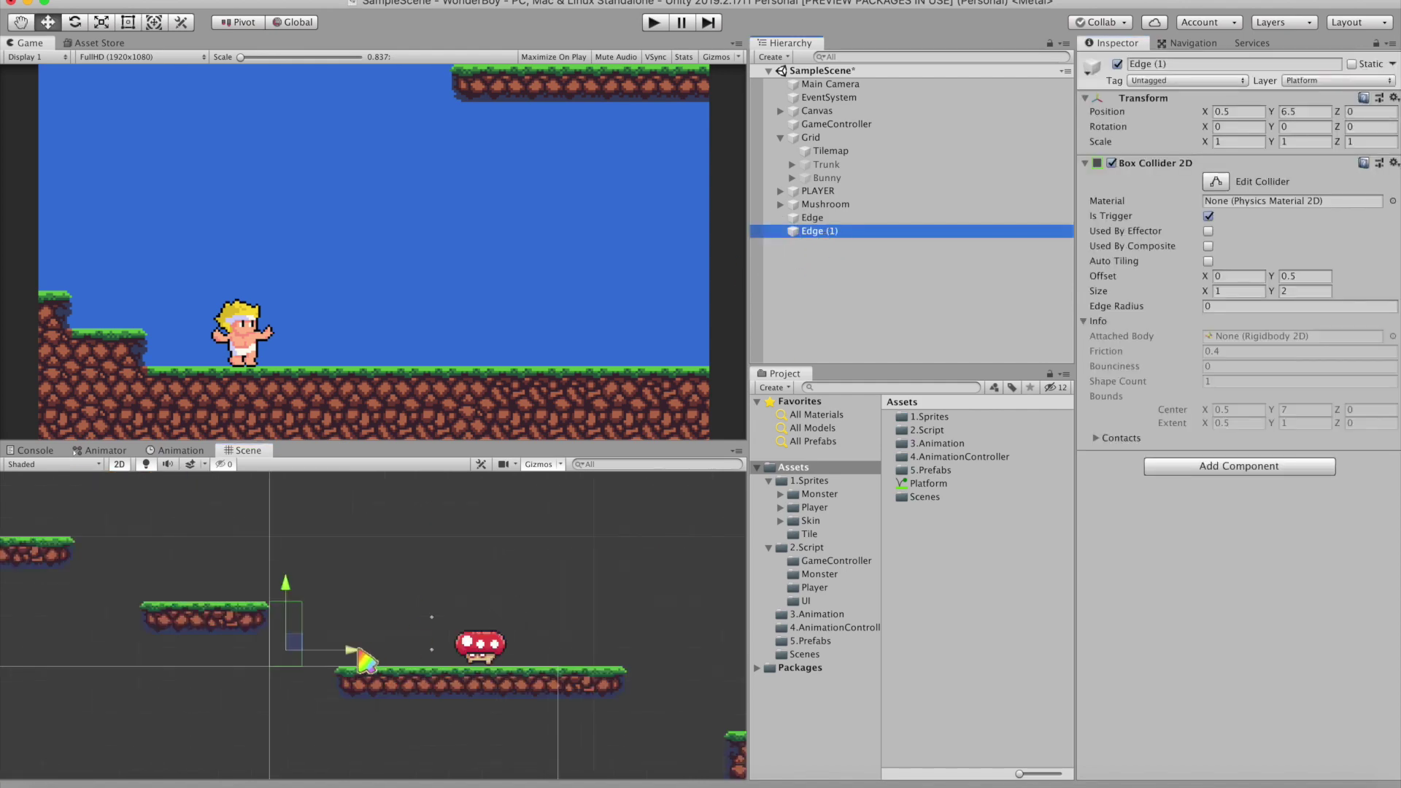
pyautogui.moveTo(363, 661); pyautogui.dragTo(705, 657)
pyautogui.press('super+p')
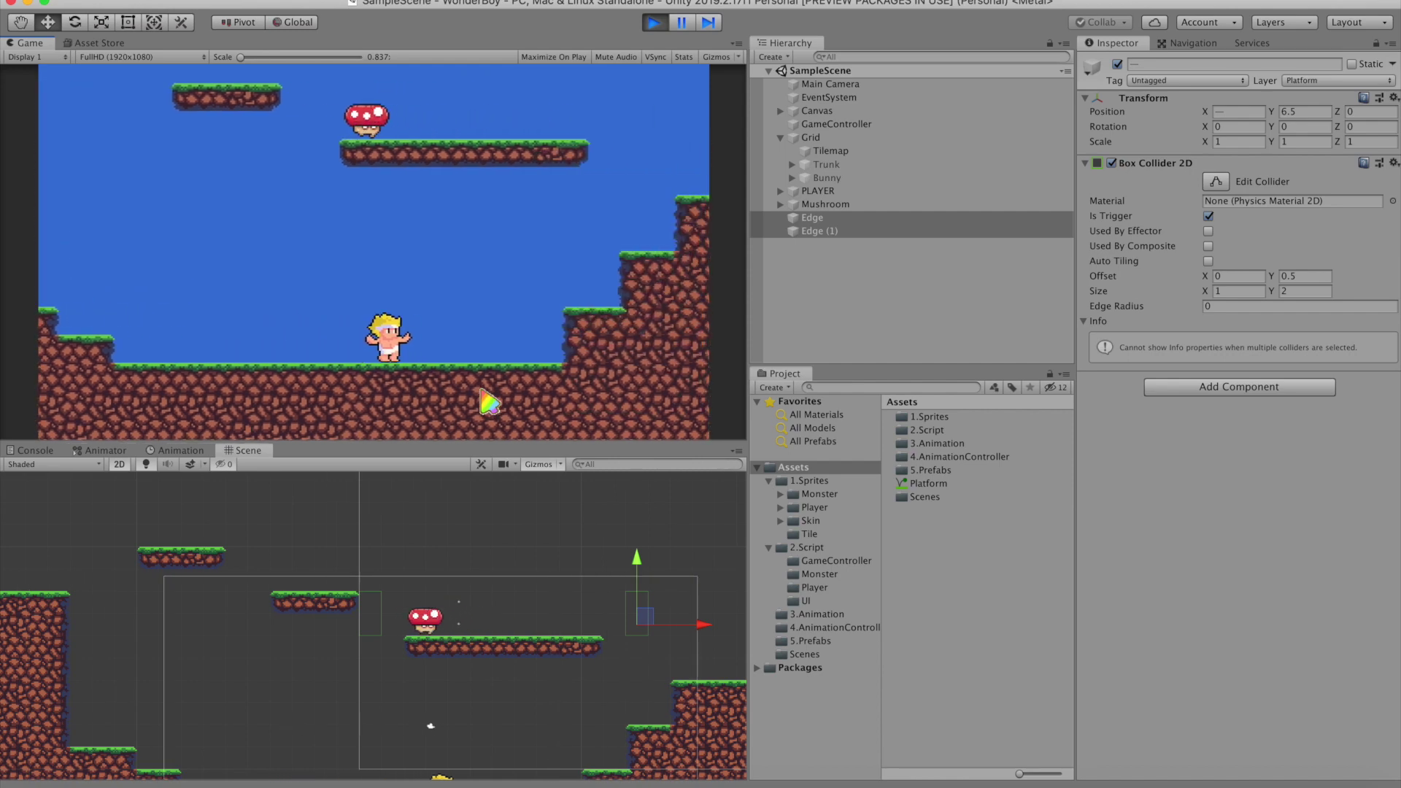
pyautogui.click(655, 22)
# Add a third edge, Edge (2), at ground level with its collider shrunk to half height
pyautogui.click(819, 231)
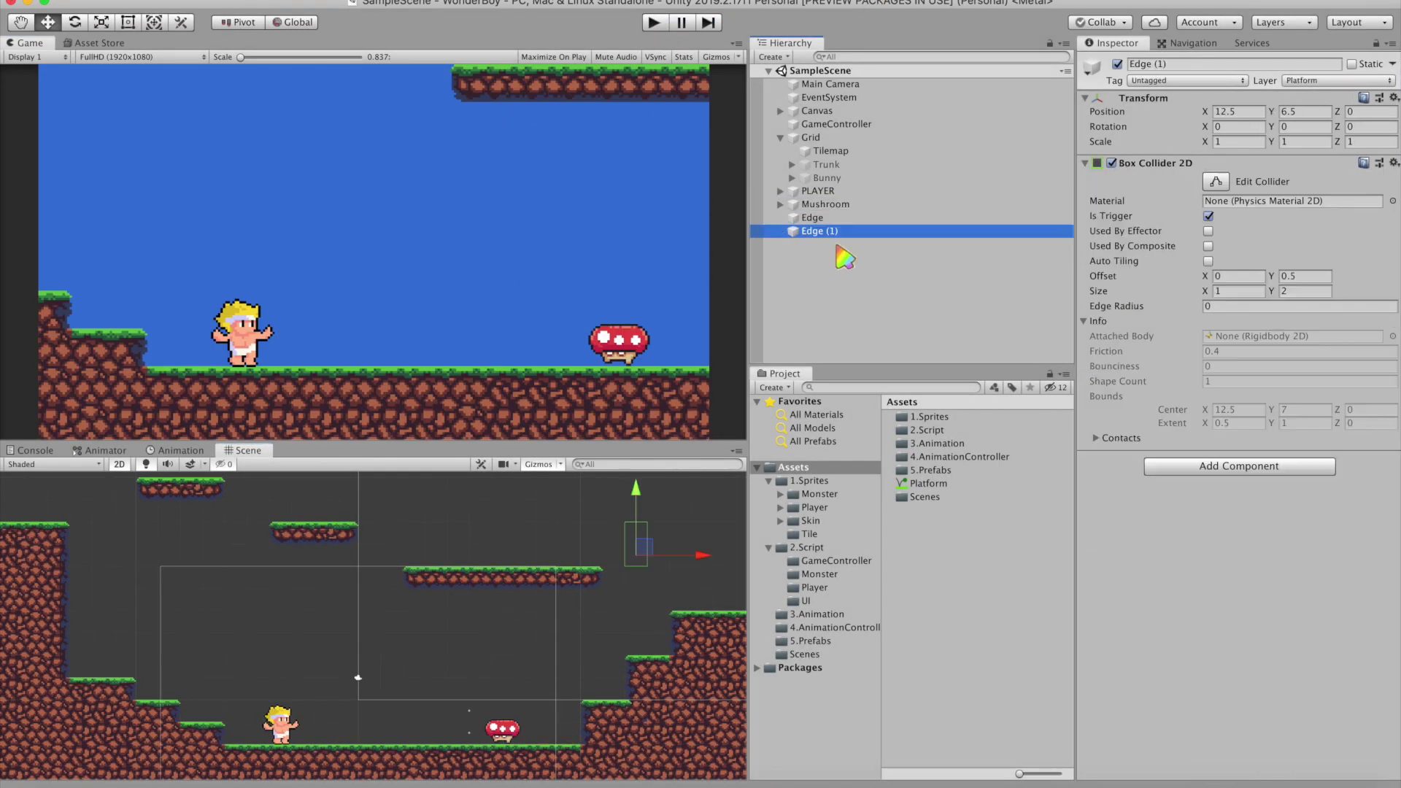
pyautogui.press('super+d')
pyautogui.moveTo(639, 511)
pyautogui.mouseDown()
pyautogui.moveTo(705, 732)
pyautogui.moveTo(405, 730)
pyautogui.mouseUp()
pyautogui.doubleClick(832, 245)
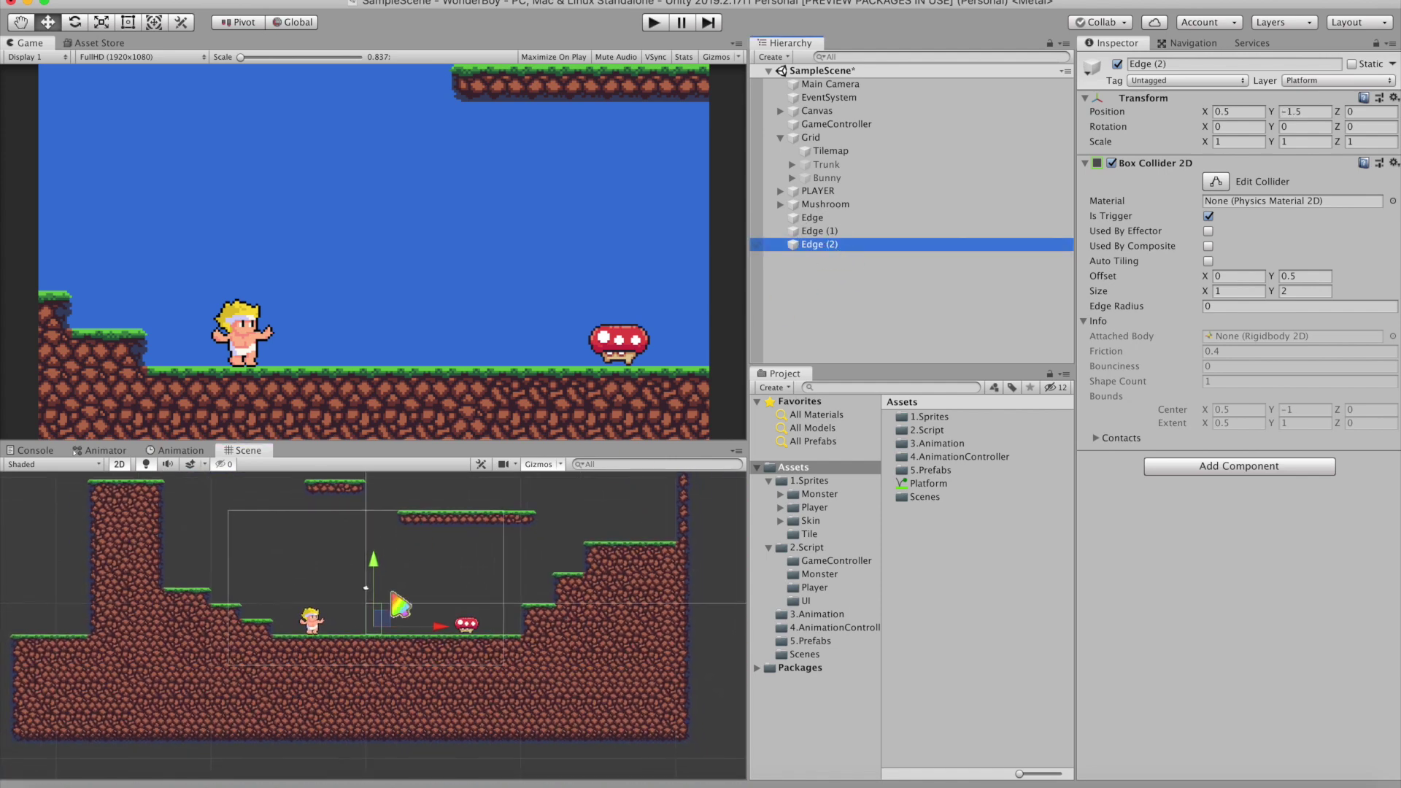
pyautogui.click(1216, 181)
pyautogui.moveTo(375, 527); pyautogui.dragTo(375, 588)
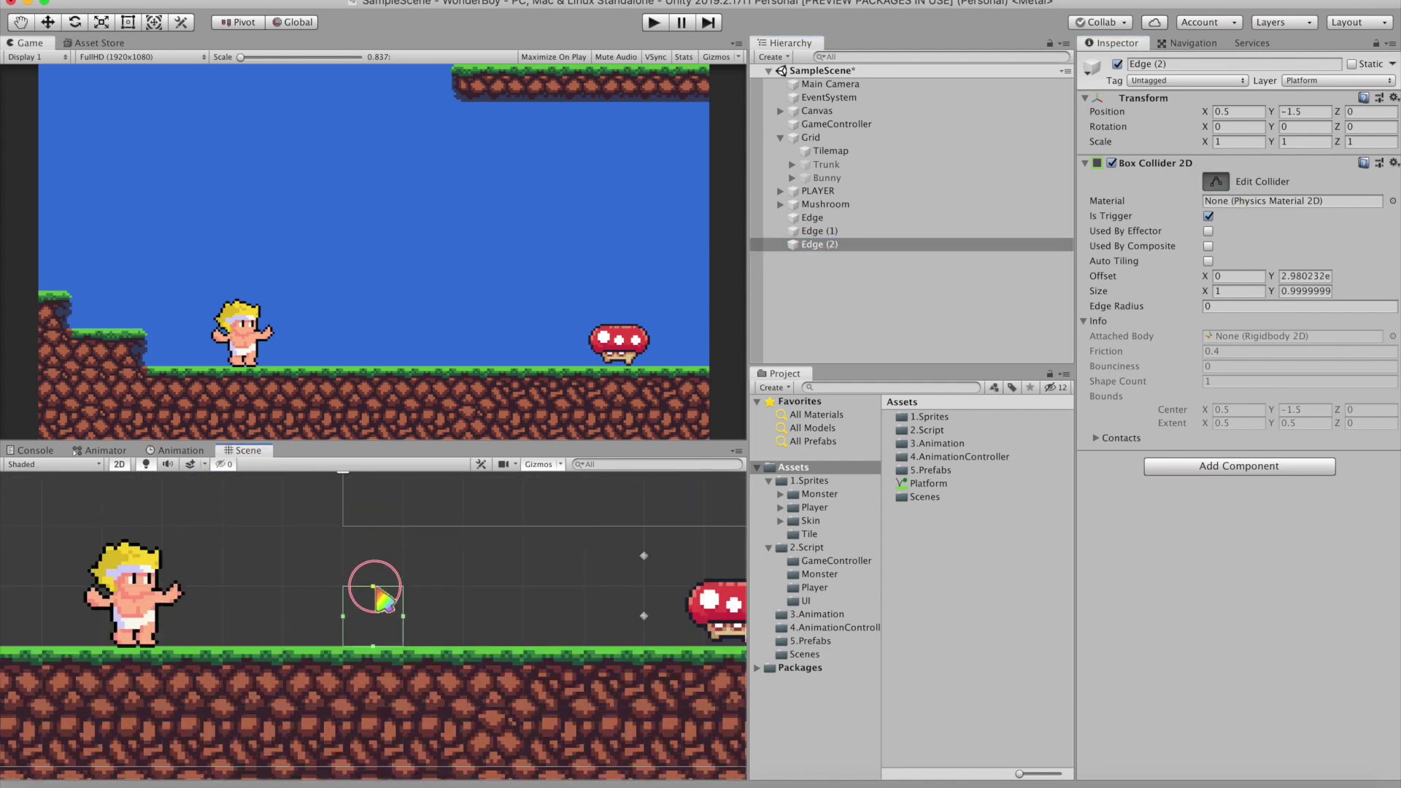
pyautogui.scroll(-5, 379, 598)
# Run the scene and move and jump the player to test the mushroom's patrol
pyautogui.click(654, 22)
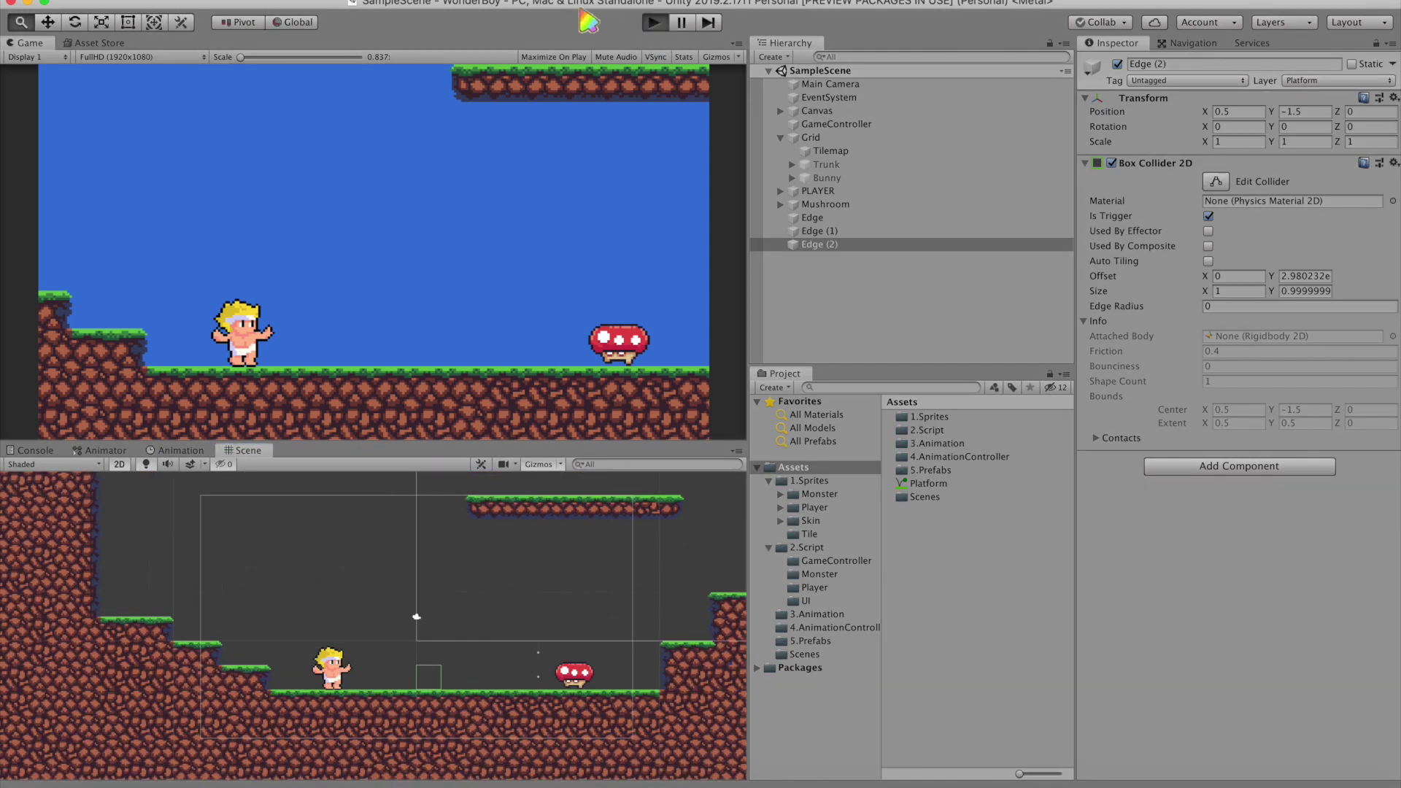
pyautogui.press('Right')
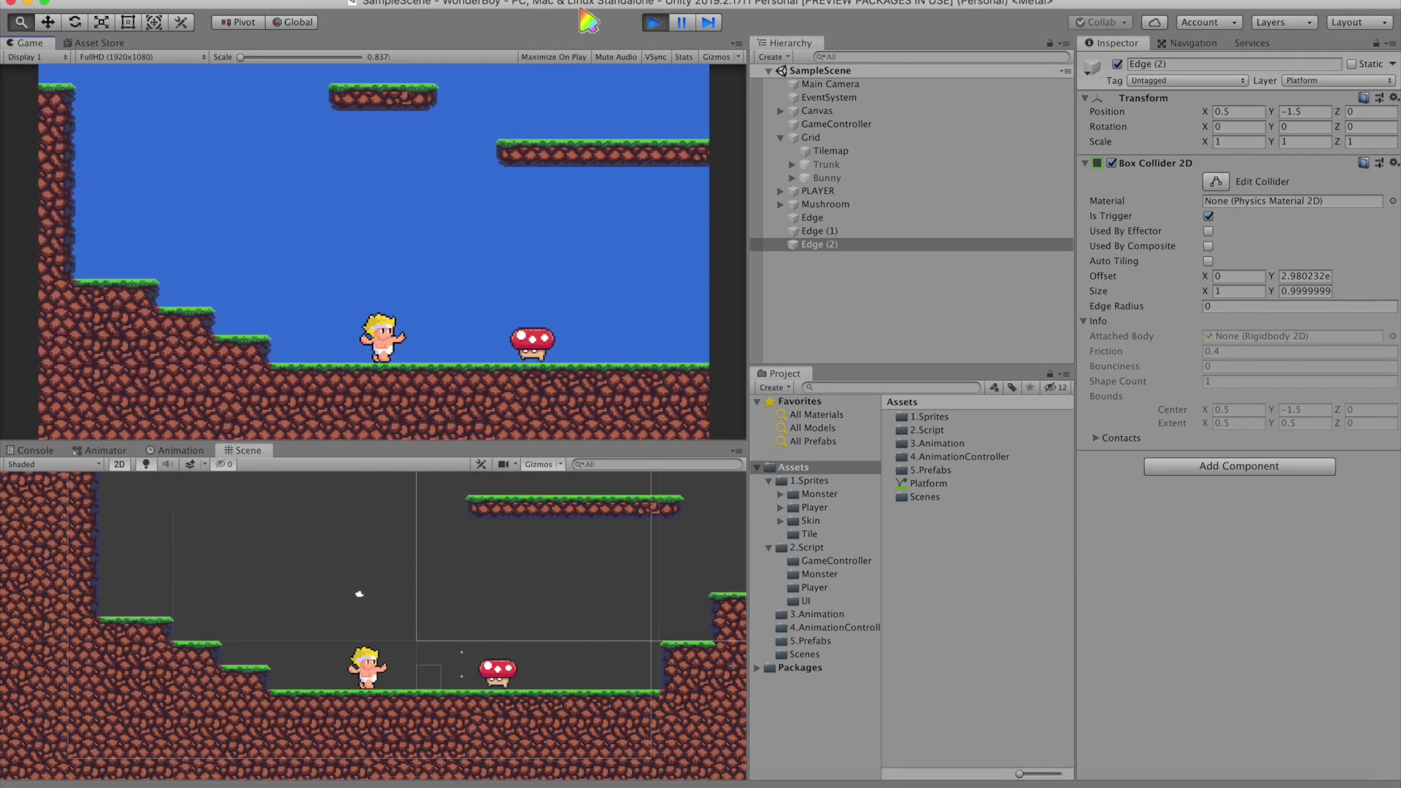
pyautogui.press('space')
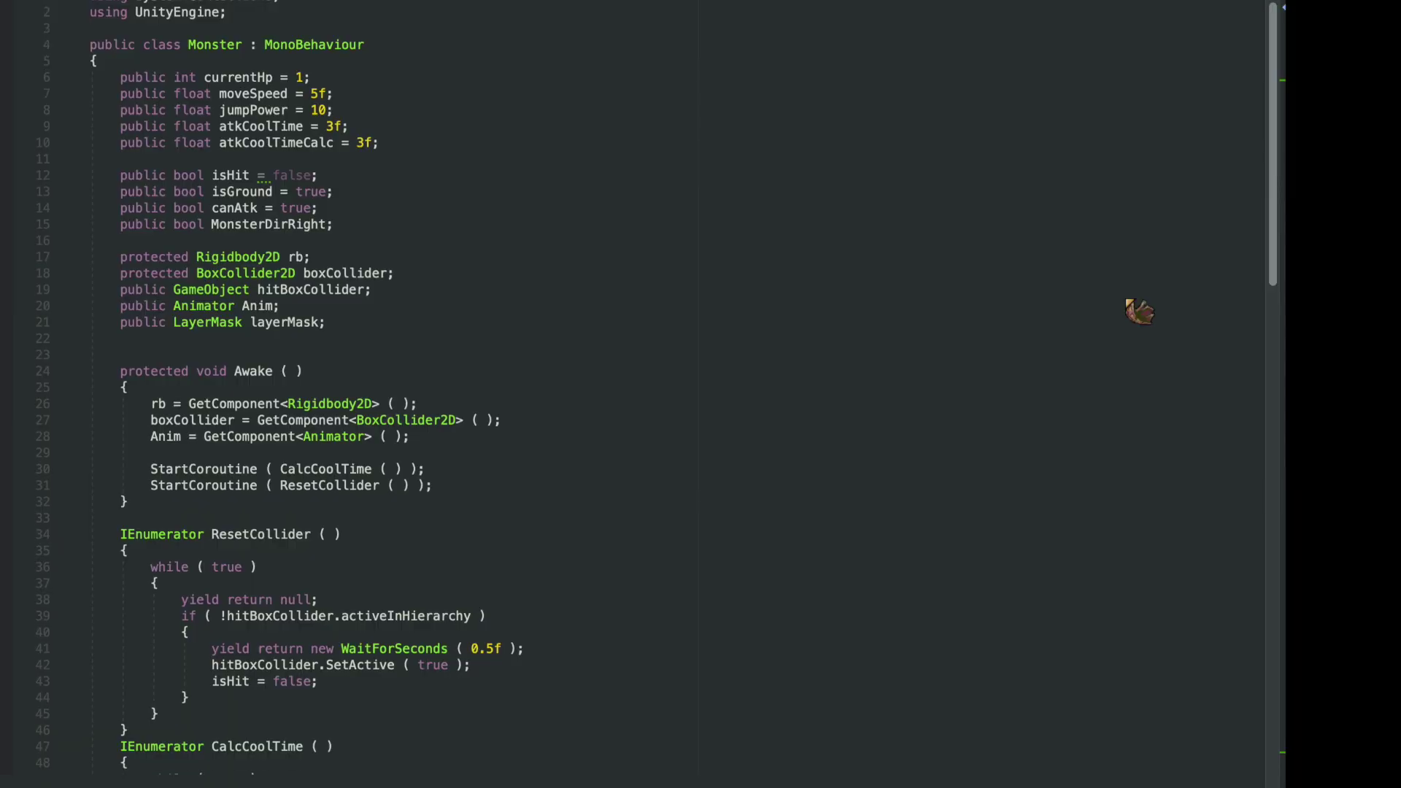
pyautogui.scroll(-7, 1140, 312)
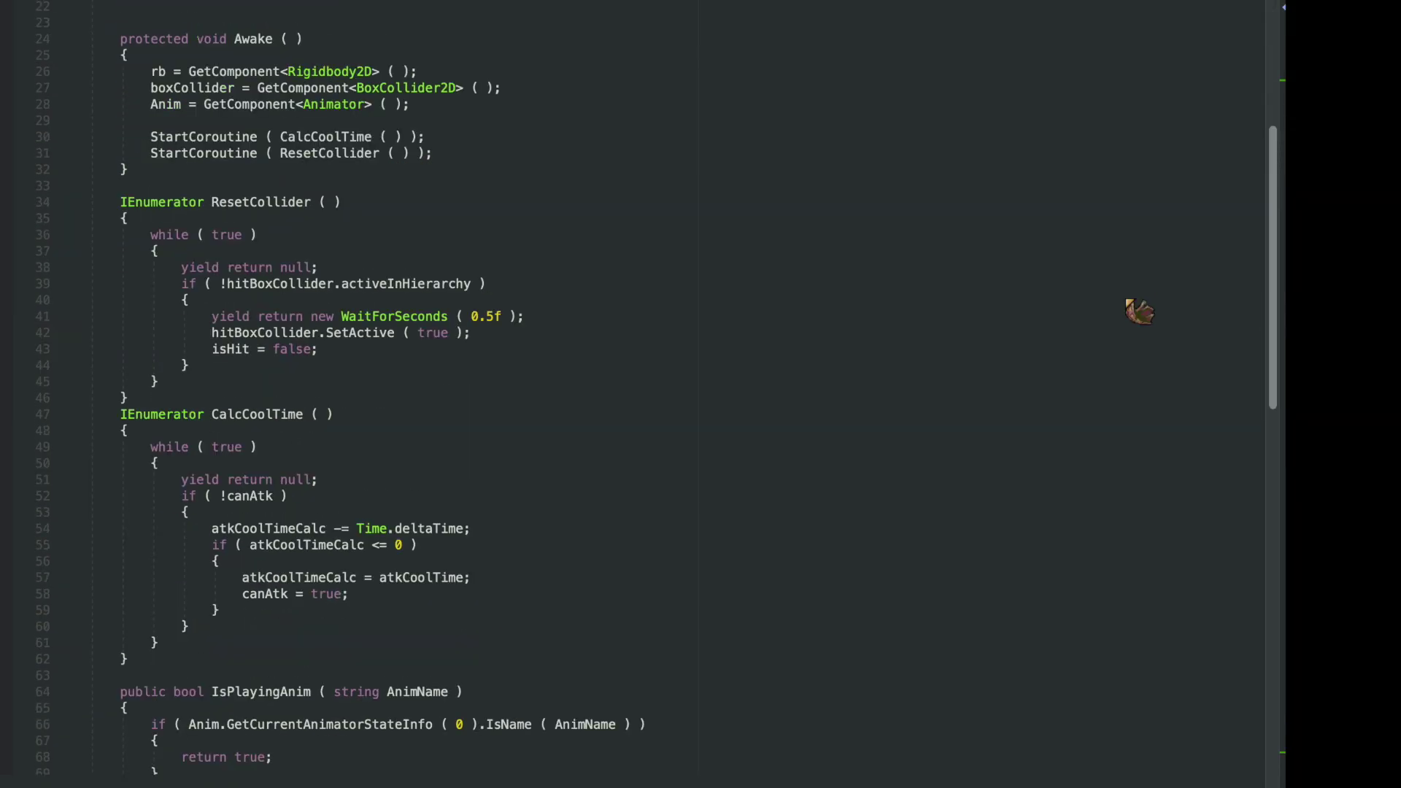
pyautogui.scroll(-6, 1084, 283)
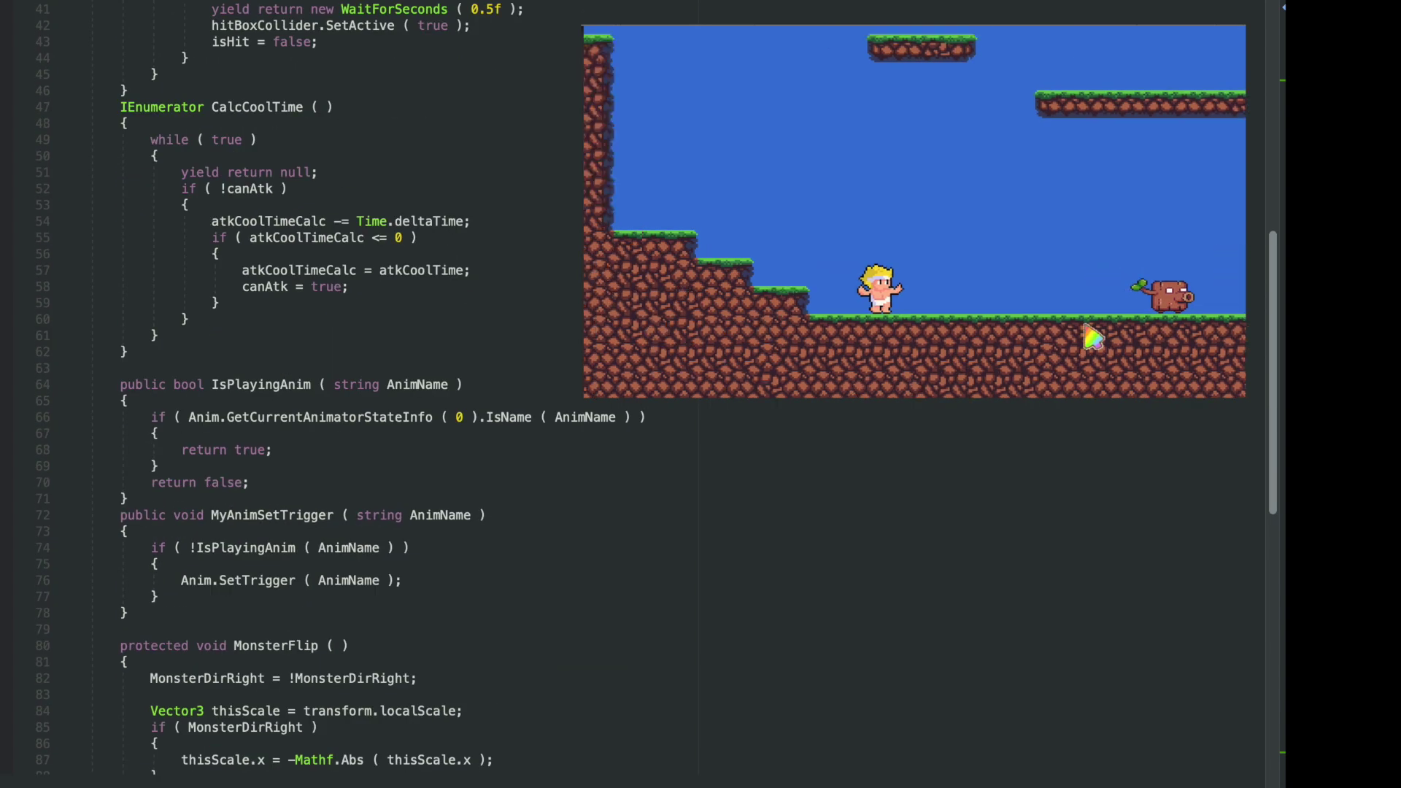
pyautogui.scroll(1, 1092, 335)
pyautogui.scroll(3, 1104, 393)
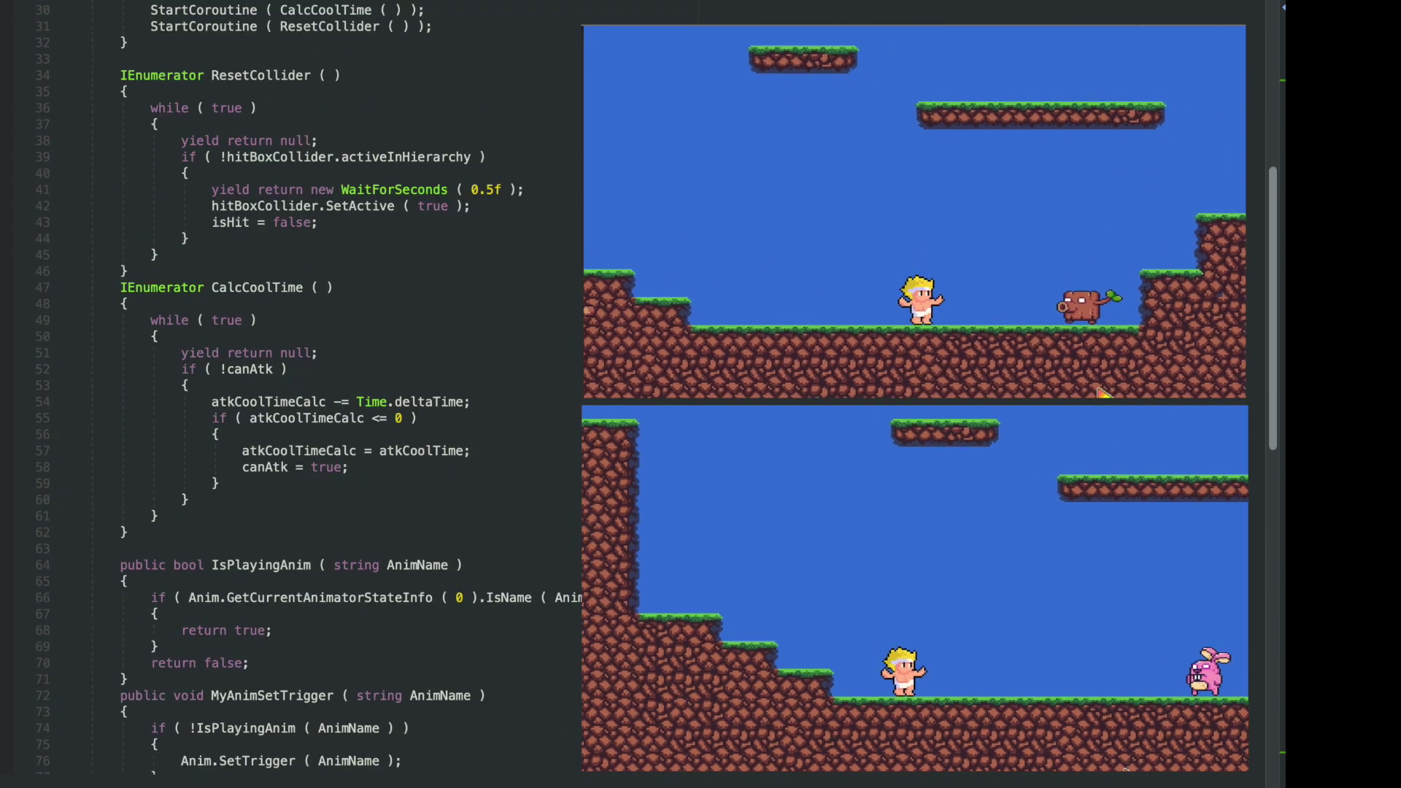
pyautogui.scroll(-8, 1105, 393)
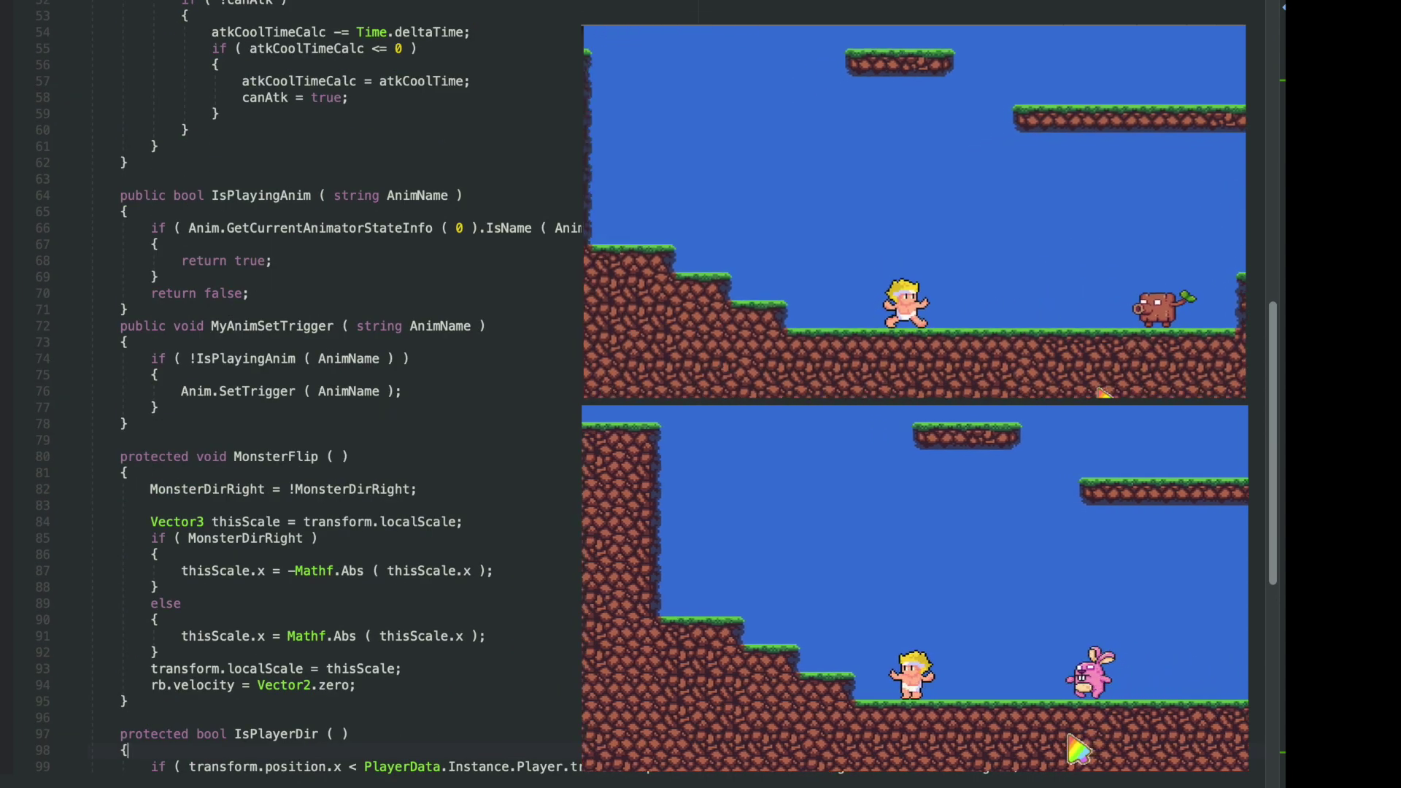
pyautogui.scroll(-5, 1105, 392)
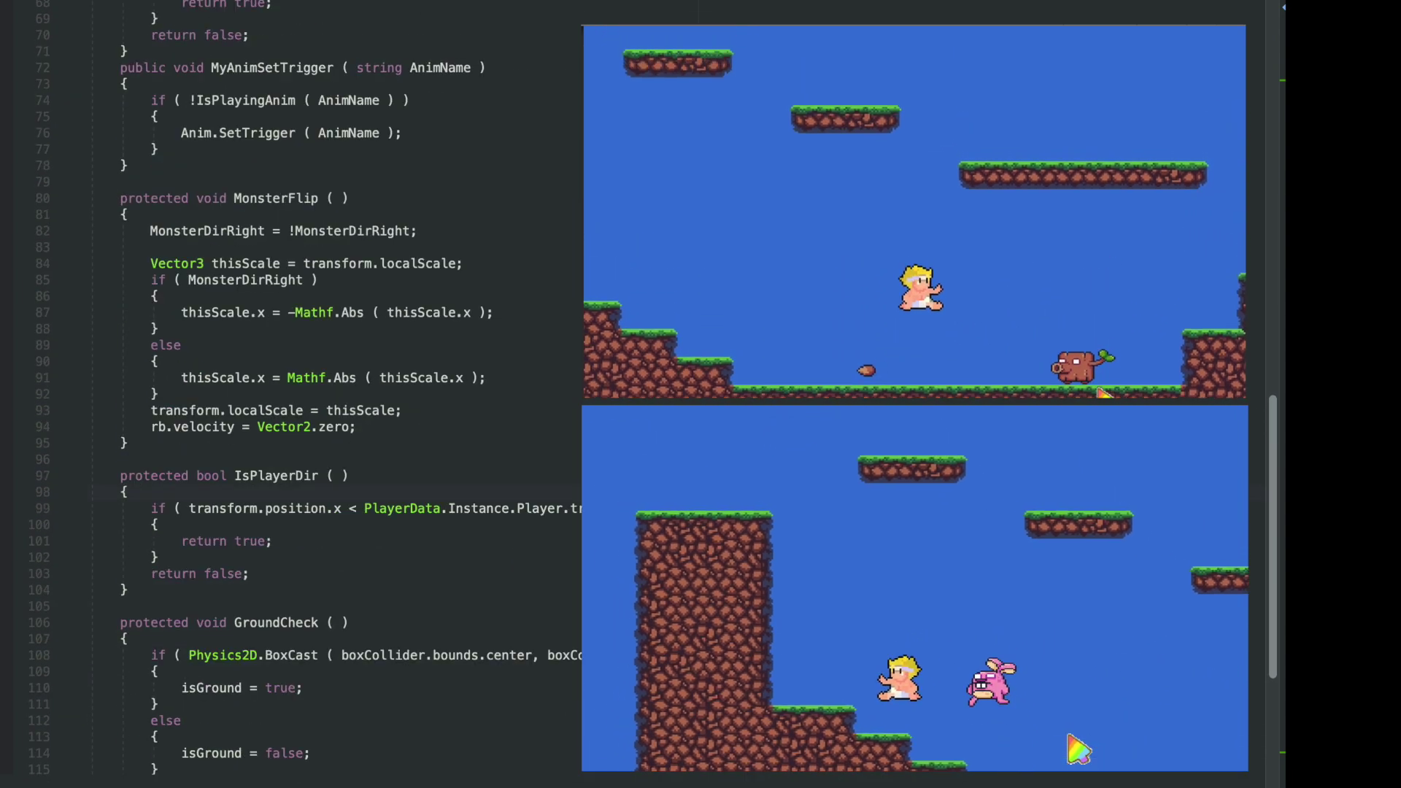
pyautogui.scroll(-6, 1104, 392)
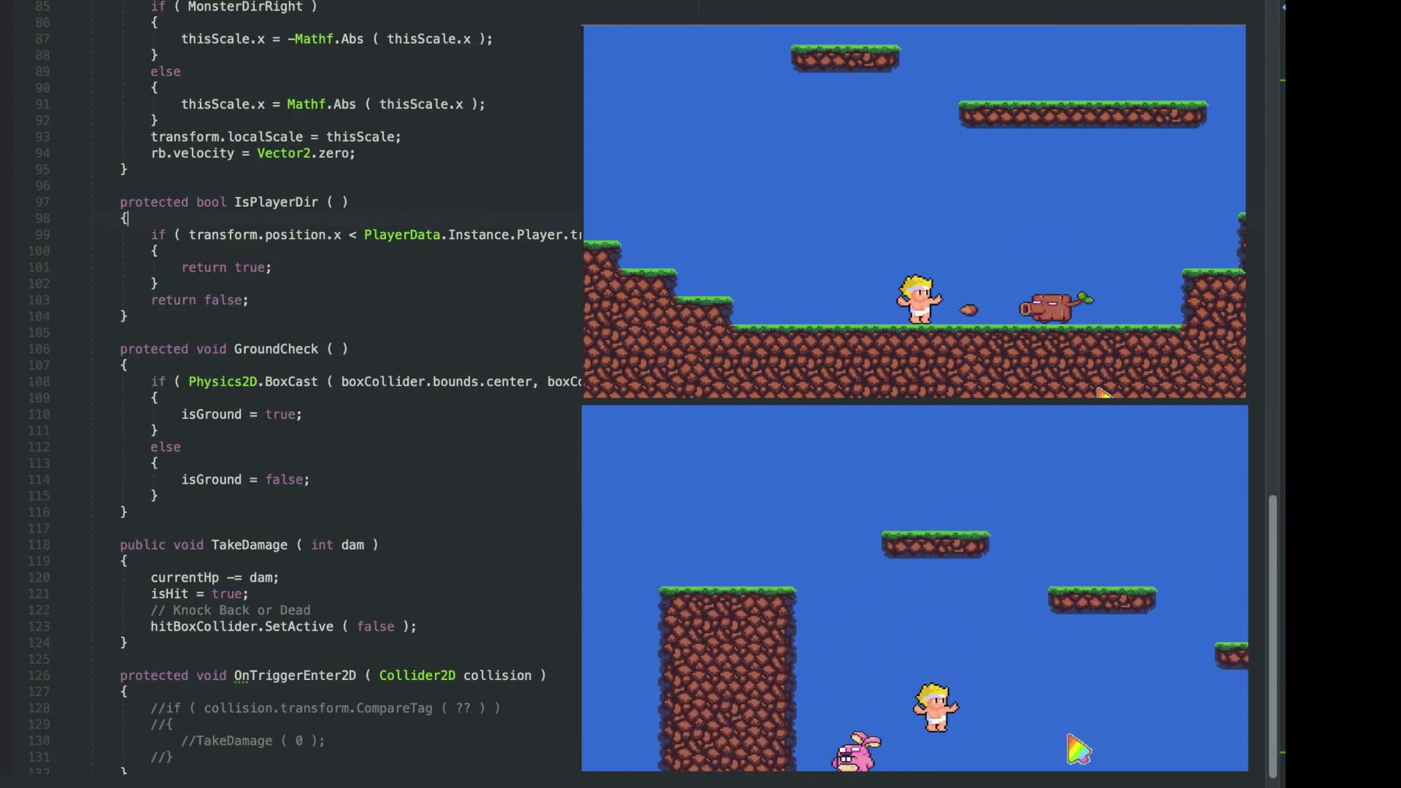
pyautogui.scroll(-2, 1105, 393)
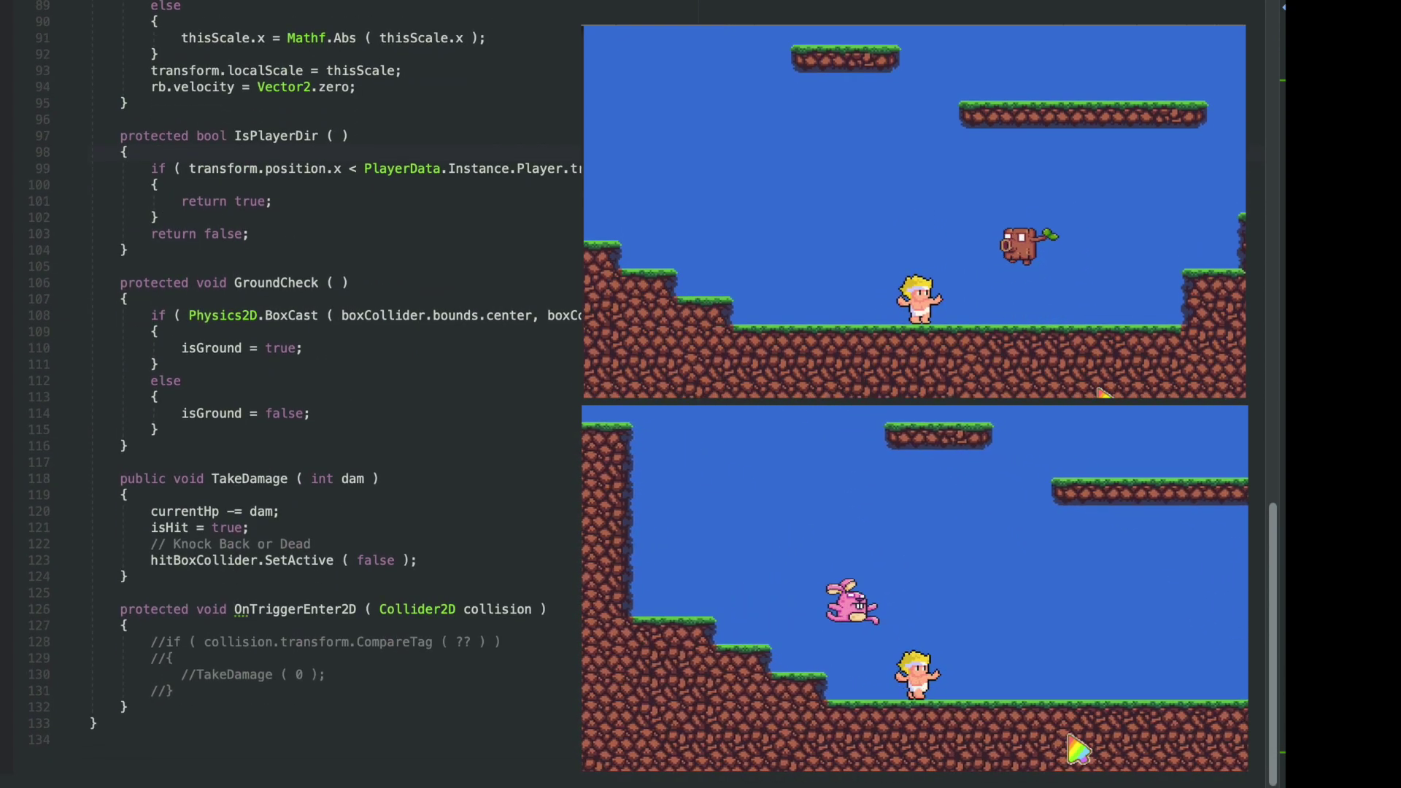